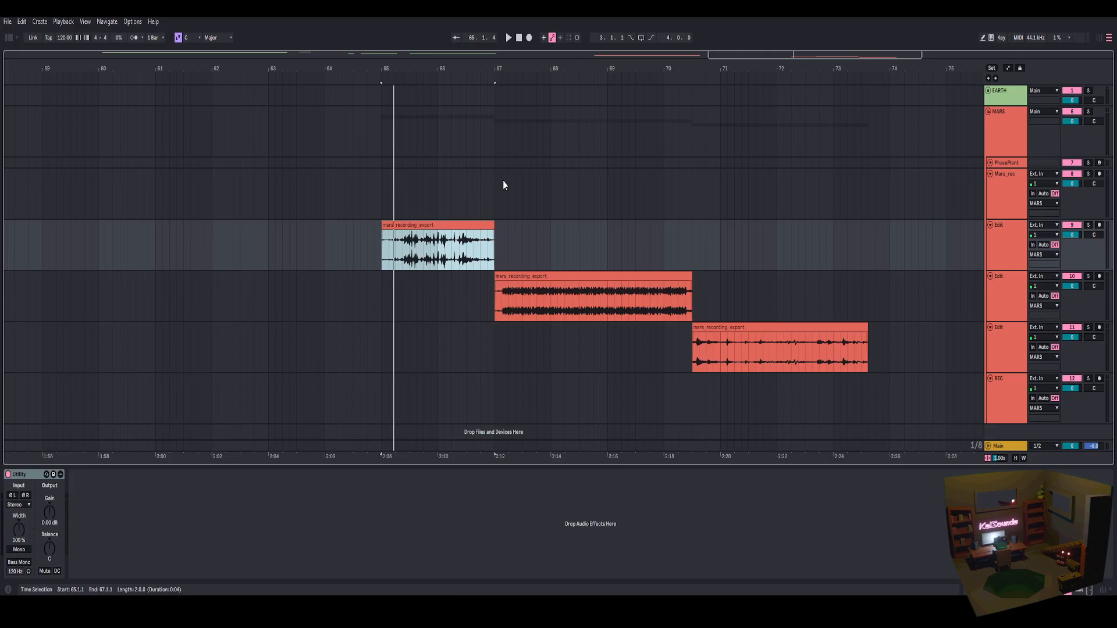
- Play back each of the three mars_recording_export clips on the Edit tracks one after another
{"action": "left_click_drag", "start_coordinate": [495, 66], "coordinate": [442, 62]}
{"action": "key", "text": "space"}
{"action": "left_click", "coordinate": [358, 251]}
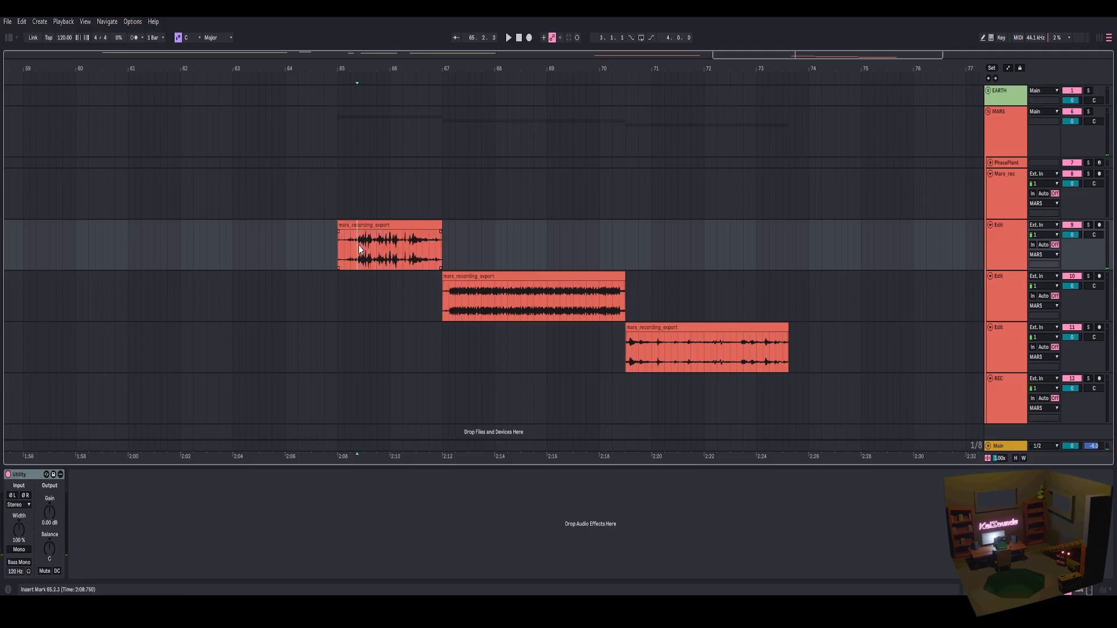
{"action": "left_click", "coordinate": [451, 303]}
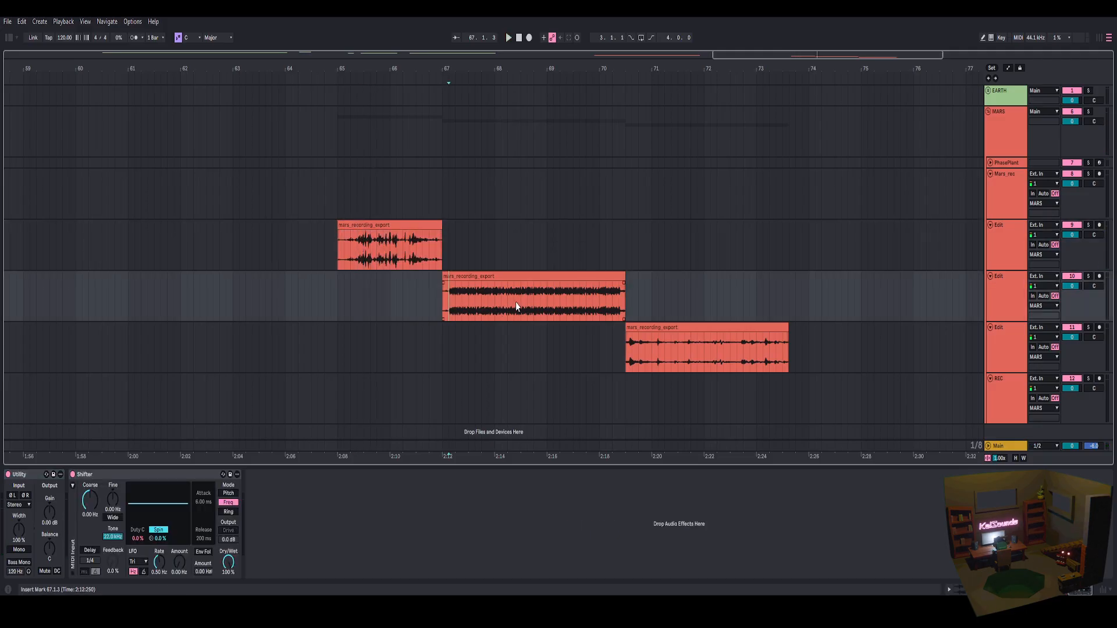
{"action": "key", "text": "space"}
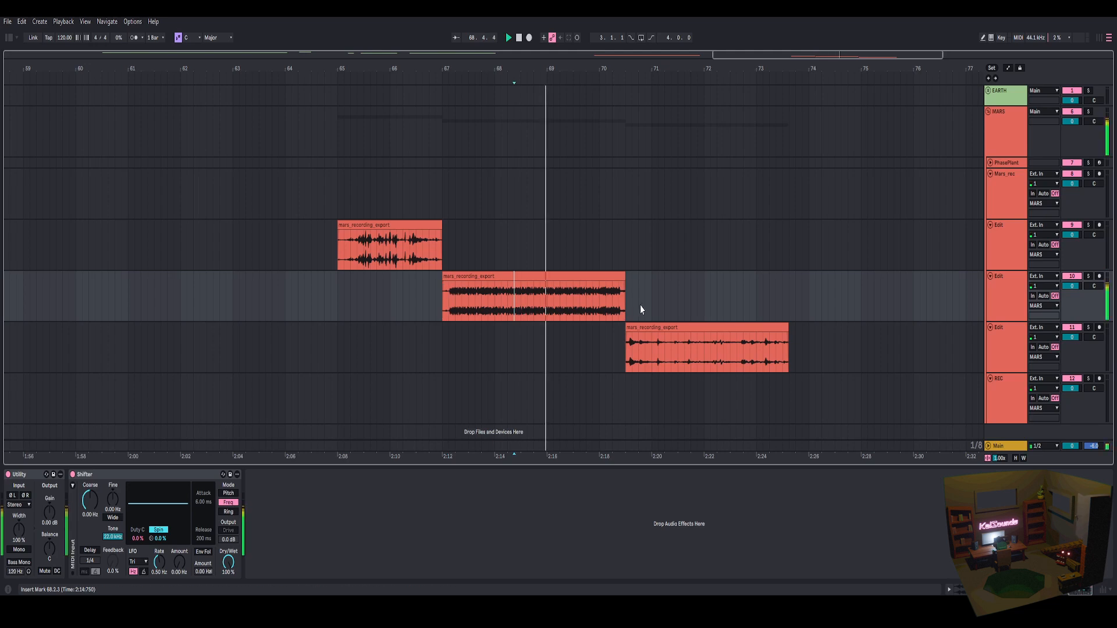
{"action": "left_click", "coordinate": [647, 330]}
{"action": "key", "text": "space"}
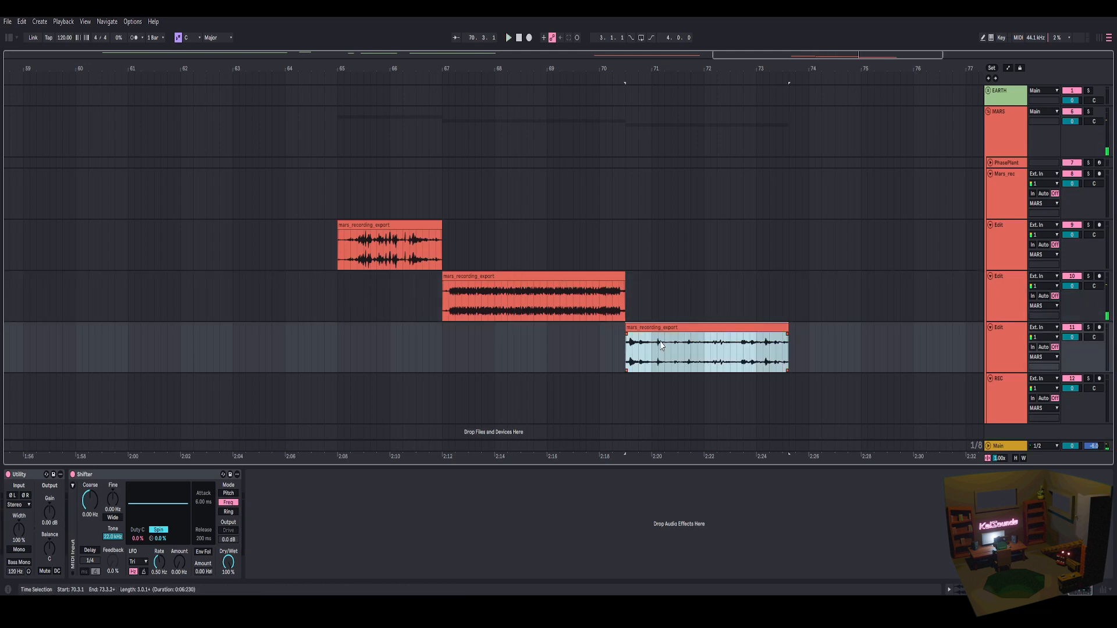
{"action": "key", "text": "space"}
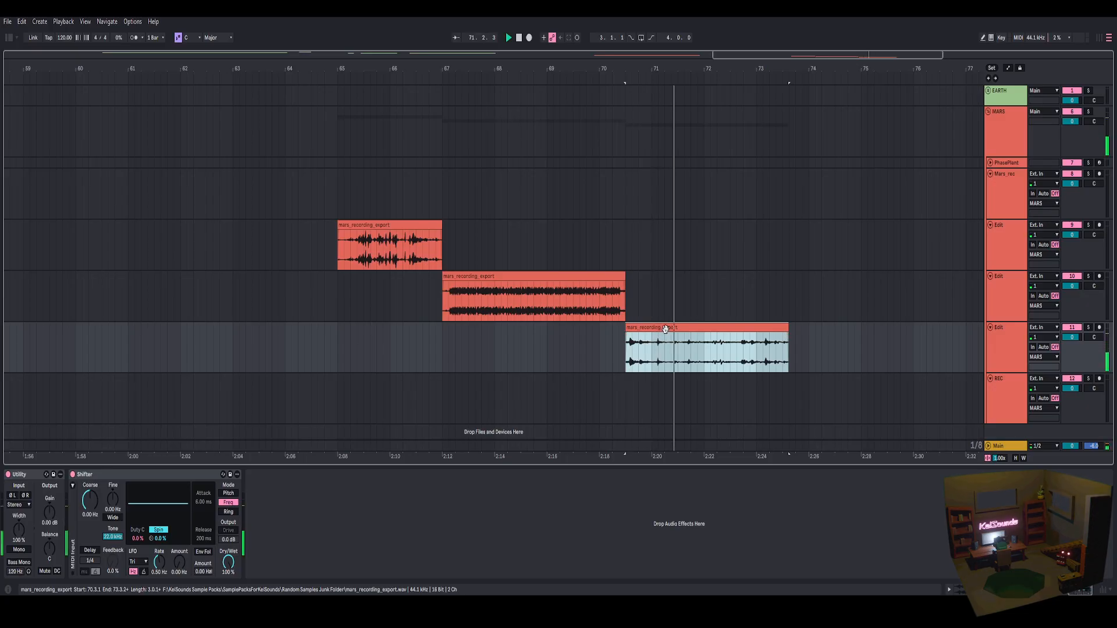
- Replay the first recording clip at bar 65 to examine its transients
{"action": "left_click", "coordinate": [423, 261]}
{"action": "key", "text": "space"}
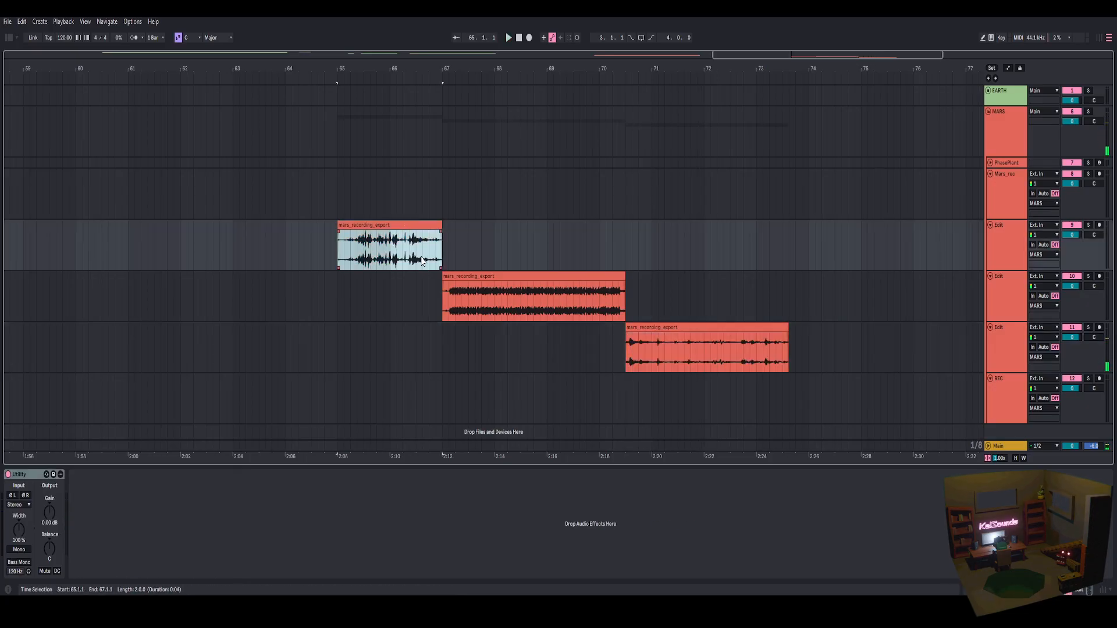
{"action": "mouse_move", "coordinate": [421, 67]}
{"action": "left_mouse_down"}
{"action": "mouse_move", "coordinate": [420, 93]}
{"action": "mouse_move", "coordinate": [428, 71]}
{"action": "left_mouse_up"}
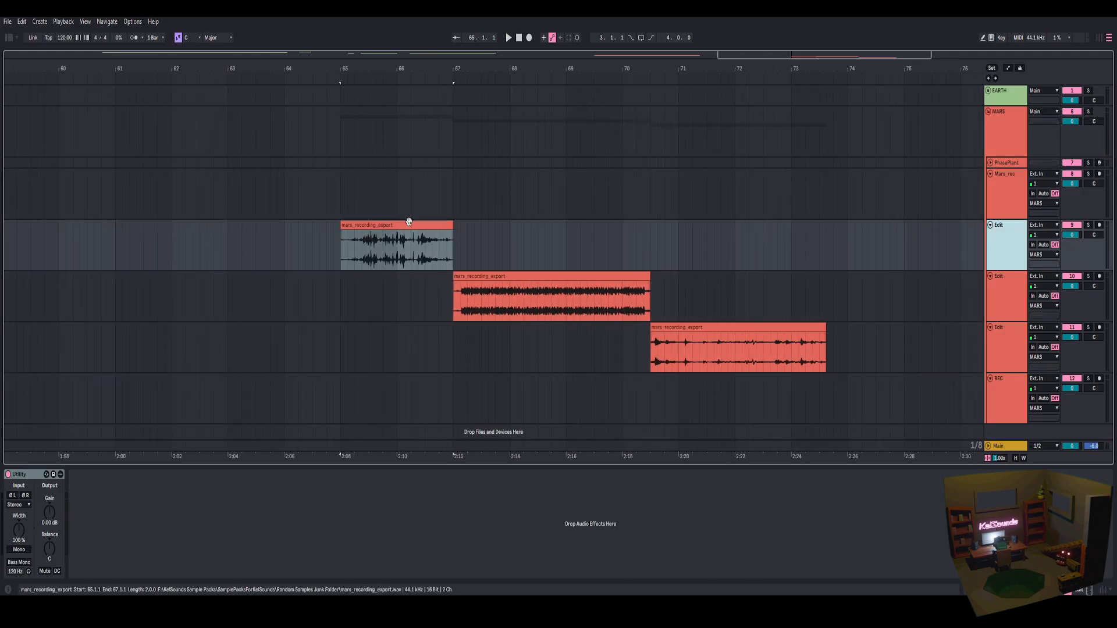
{"action": "left_click", "coordinate": [361, 250]}
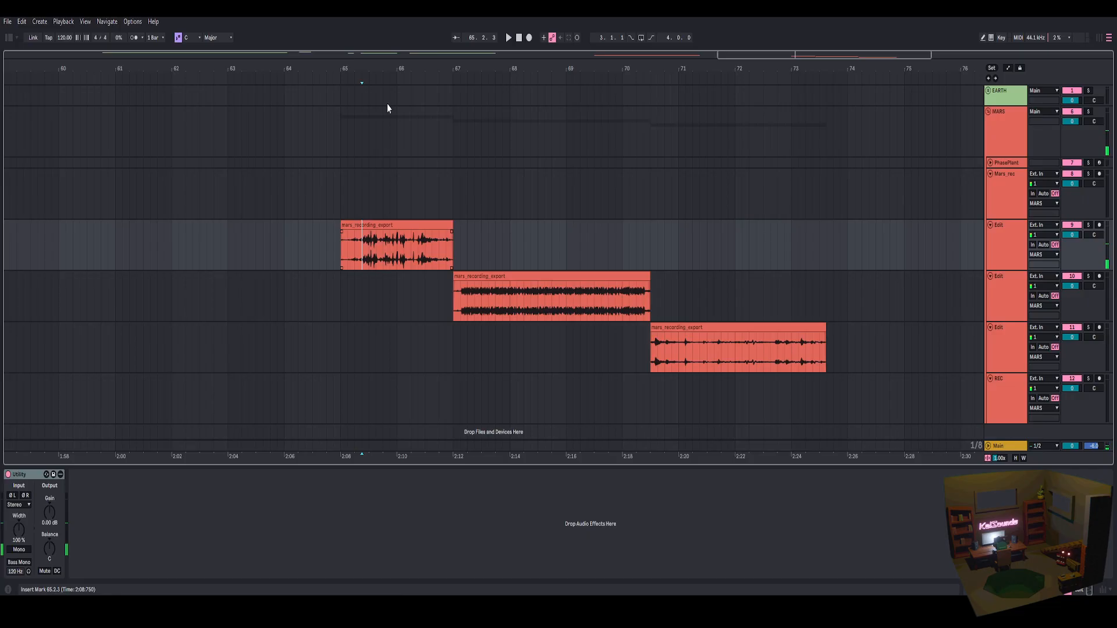
{"action": "left_click_drag", "start_coordinate": [405, 68], "coordinate": [365, 202]}
{"action": "key", "text": "space"}
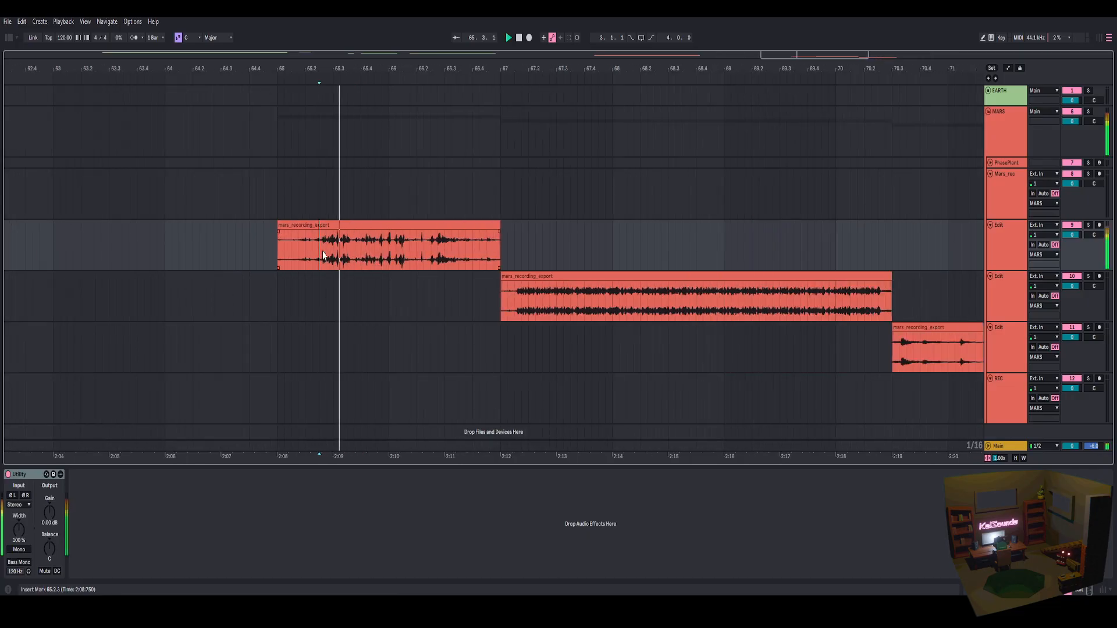
{"action": "left_click", "coordinate": [356, 225]}
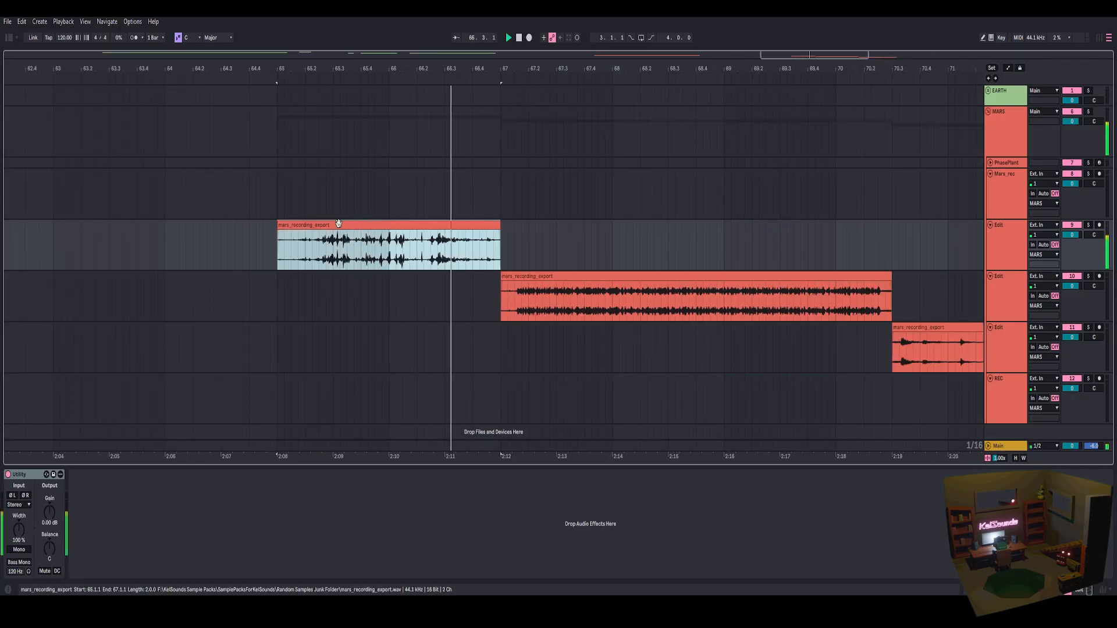
{"action": "key", "text": "space"}
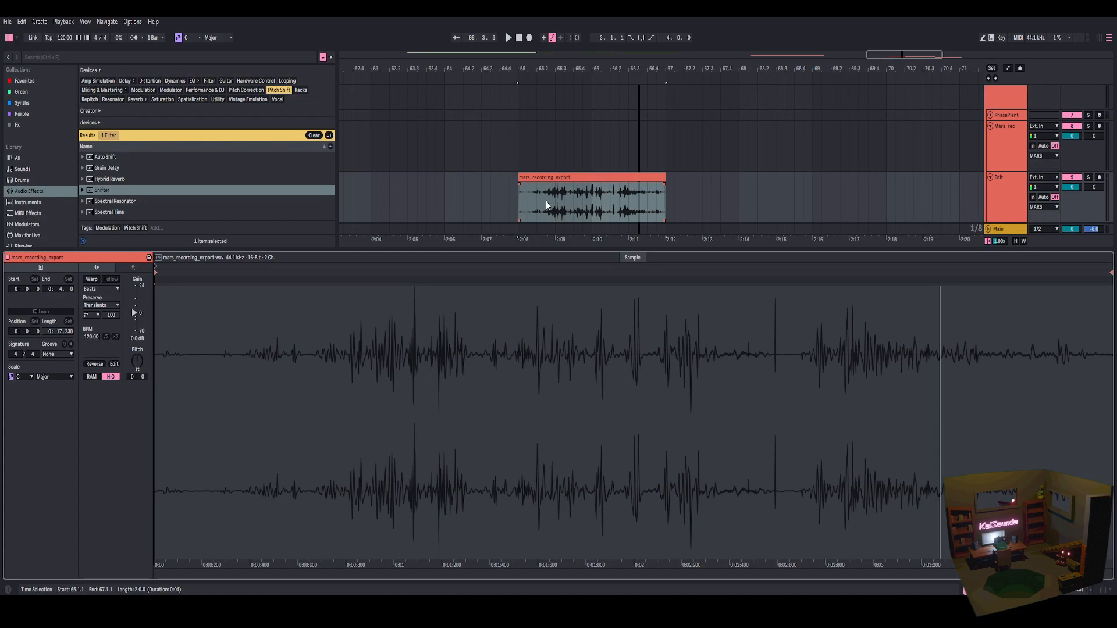
- Copy a middle section of the first recording clip to bar 64 and move its sample start to about 1.073 s
{"action": "left_click", "coordinate": [546, 201]}
{"action": "left_click_drag", "start_coordinate": [546, 201], "coordinate": [480, 198]}
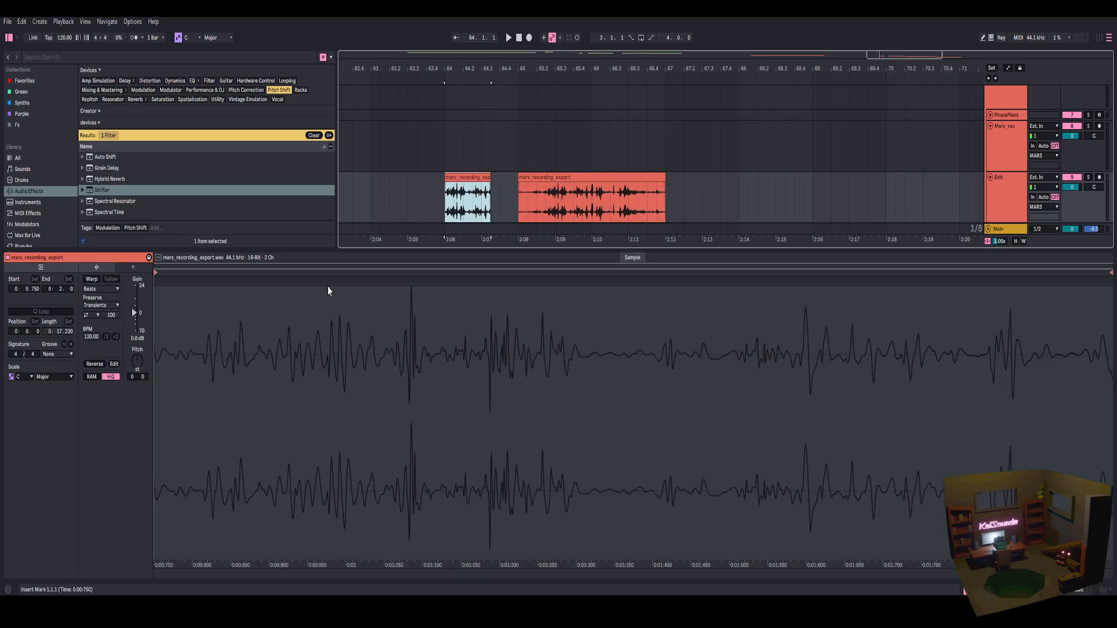
{"action": "mouse_move", "coordinate": [334, 273]}
{"action": "left_mouse_down"}
{"action": "mouse_move", "coordinate": [290, 279]}
{"action": "mouse_move", "coordinate": [327, 278]}
{"action": "left_mouse_up"}
{"action": "key", "text": "space"}
{"action": "key", "text": "space"}
{"action": "key", "text": "space"}
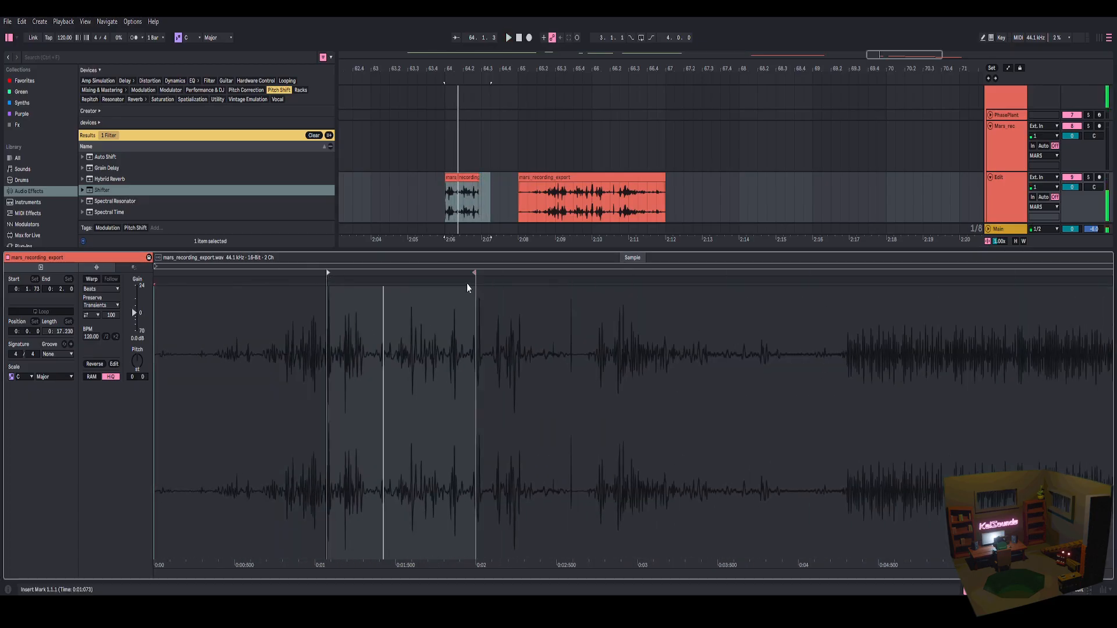
- Shorten the copied clip so that its sample end sits at about 1.411 s, and play it
{"action": "mouse_move", "coordinate": [473, 272]}
{"action": "left_mouse_down"}
{"action": "mouse_move", "coordinate": [413, 280]}
{"action": "mouse_move", "coordinate": [614, 285]}
{"action": "mouse_move", "coordinate": [382, 303]}
{"action": "mouse_move", "coordinate": [380, 317]}
{"action": "left_mouse_up"}
{"action": "key", "text": "space"}
- Try transposing the short clip down while auditioning it, and reset its pitch
{"action": "left_click_drag", "start_coordinate": [138, 365], "coordinate": [138, 394]}
{"action": "key", "text": "space"}
{"action": "key", "text": "space"}
{"action": "key", "text": "space"}
{"action": "key", "text": "space"}
{"action": "key", "text": "space"}
{"action": "key", "text": "space"}
{"action": "key", "text": "space"}
{"action": "key", "text": "space"}
{"action": "key", "text": "space"}
{"action": "key", "text": "space"}
{"action": "key", "text": "space"}
{"action": "key", "text": "space"}
{"action": "key", "text": "space"}
{"action": "double_click", "coordinate": [137, 362]}
{"action": "key", "text": "space"}
{"action": "key", "text": "space"}
{"action": "key", "text": "space"}
{"action": "key", "text": "space"}
{"action": "key", "text": "space"}
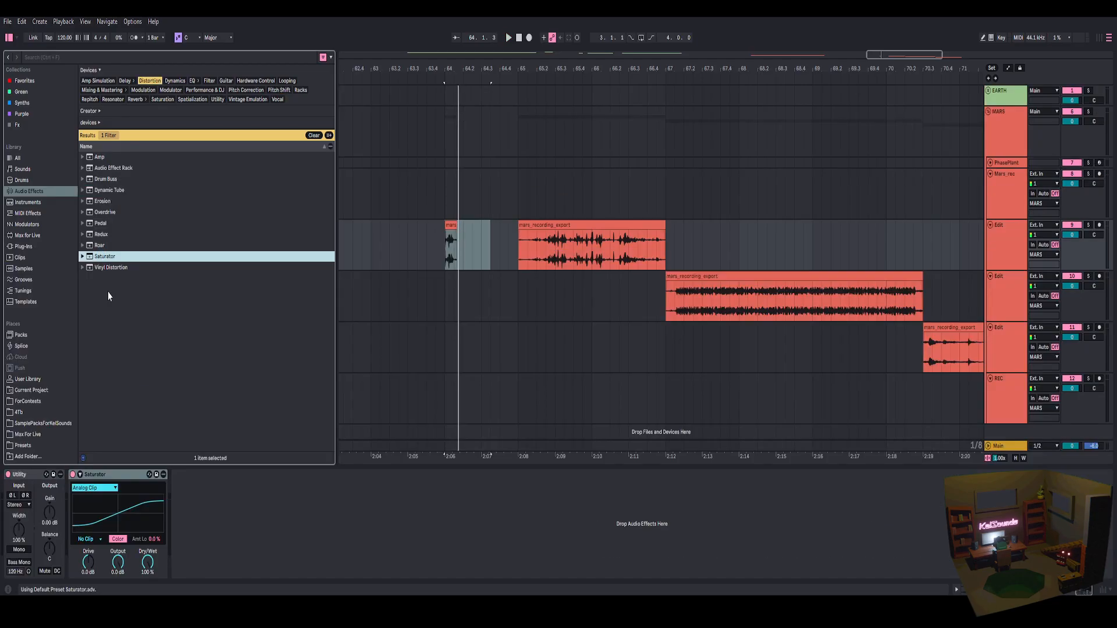
- Add a Saturator to the short clip's track, raise its drive to about 8 dB and audition it
{"action": "left_click_drag", "start_coordinate": [89, 562], "coordinate": [169, 534]}
{"action": "key", "text": "space"}
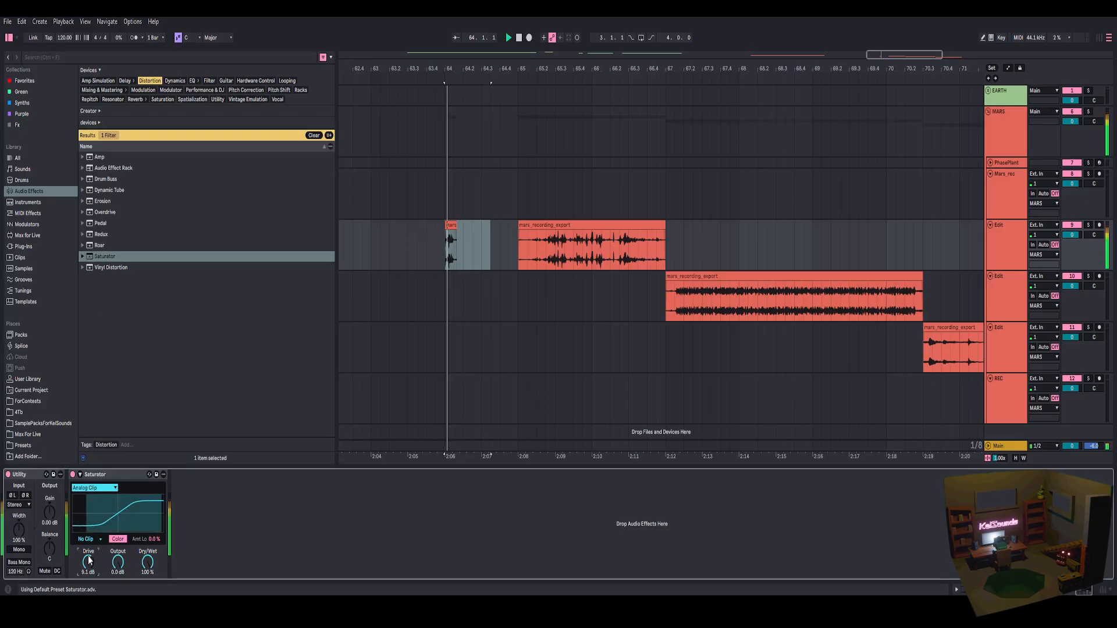
- Add a Reverb after the Saturator, set its decay to about 5.45 s and audition the tail
{"action": "left_click", "coordinate": [136, 99]}
{"action": "left_click_drag", "start_coordinate": [105, 197], "coordinate": [202, 519]}
{"action": "left_click", "coordinate": [195, 527]}
{"action": "key", "text": "space"}
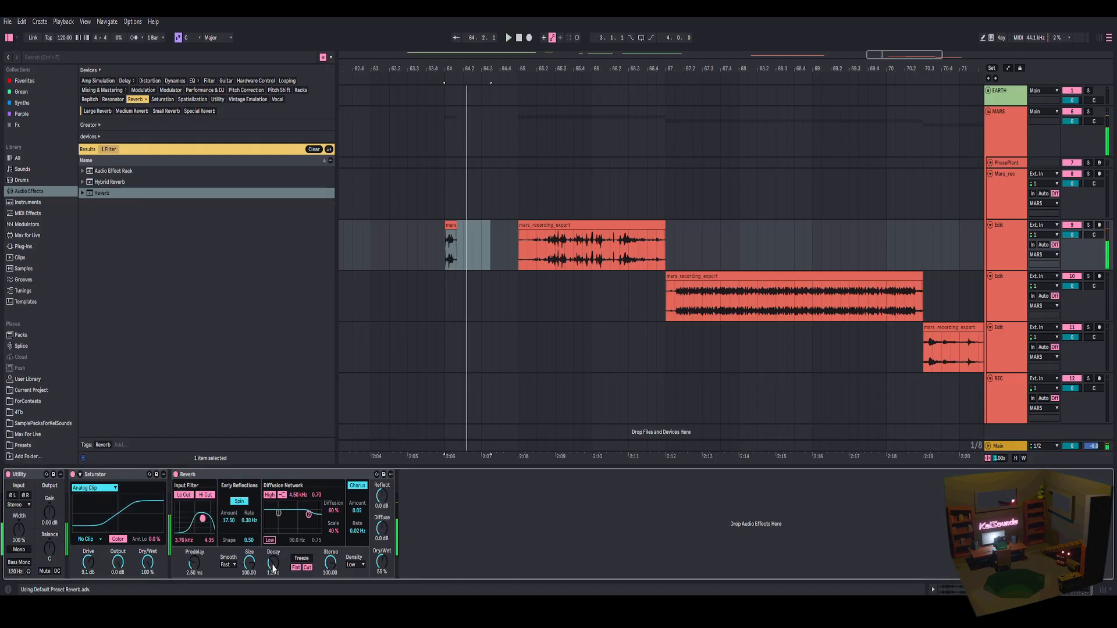
- Group the Reverb into an Audio Effect Rack and create a second, empty chain beside the Reverb chain
{"action": "left_click", "coordinate": [309, 476]}
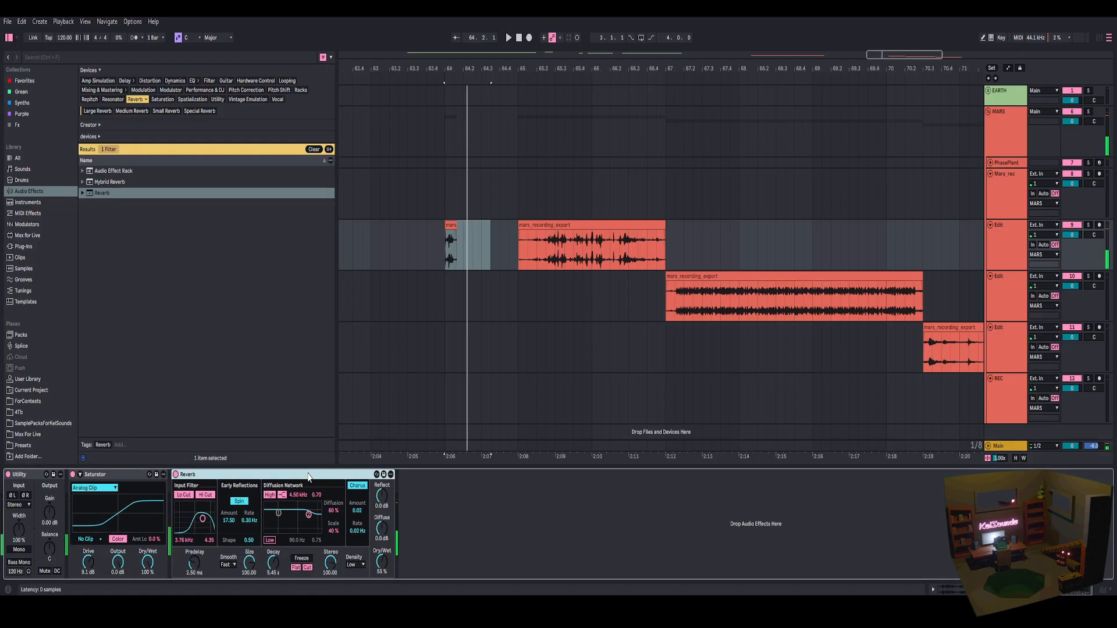
{"action": "key", "text": "ctrl+g"}
{"action": "left_click", "coordinate": [177, 516]}
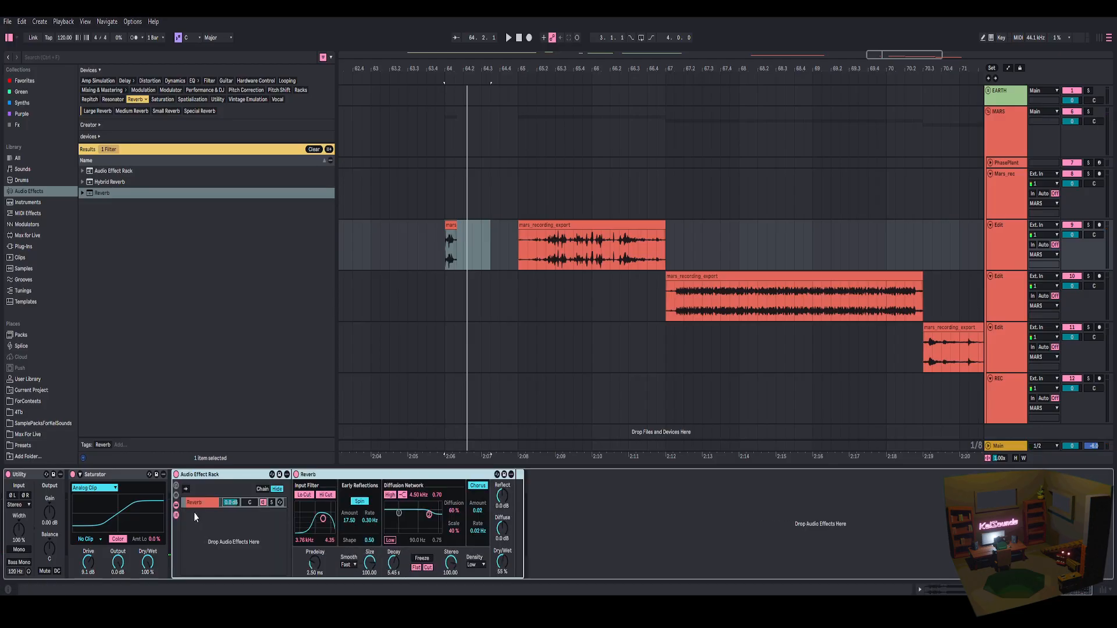
{"action": "right_click", "coordinate": [201, 526]}
{"action": "left_click", "coordinate": [209, 530]}
{"action": "left_click", "coordinate": [204, 502]}
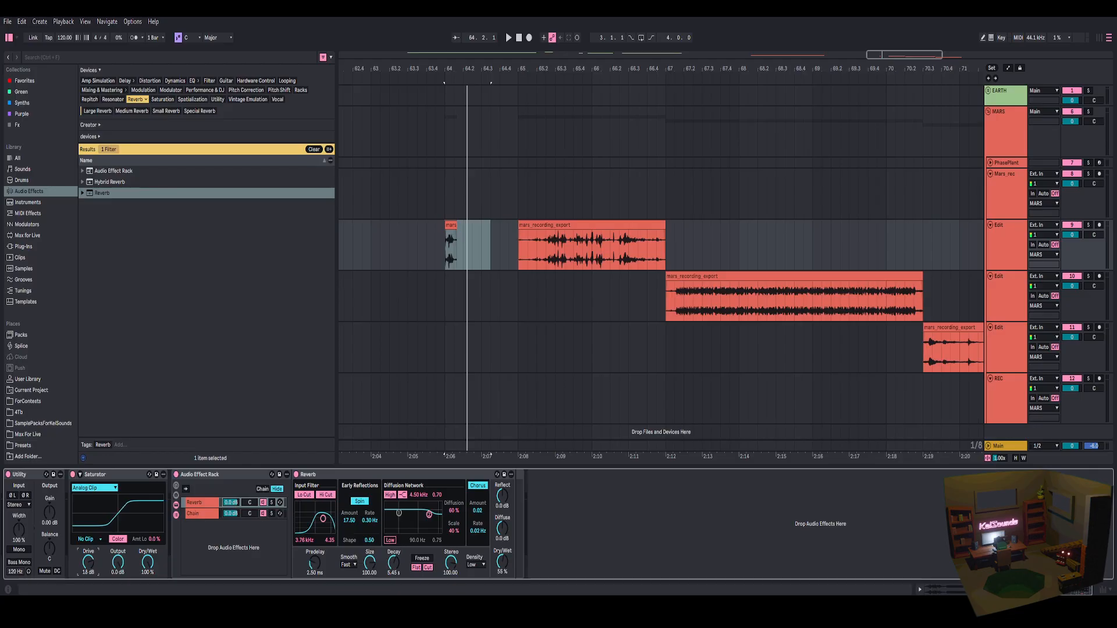
- Set the Saturator's drive to 18 dB and its output to -11 dB while auditioning the short clip
{"action": "left_click_drag", "start_coordinate": [118, 562], "coordinate": [118, 570]}
{"action": "key", "text": "space"}
{"action": "key", "text": "space"}
{"action": "key", "text": "space"}
{"action": "key", "text": "space"}
{"action": "key", "text": "space"}
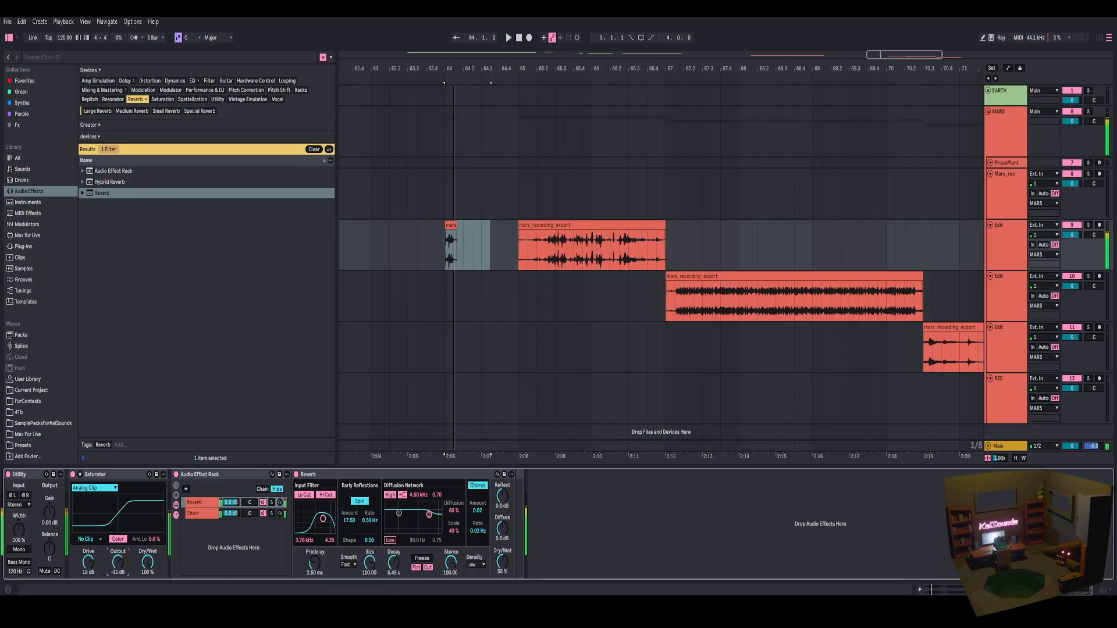
- Insert an Auto Filter between the Saturator and the rack and raise its resonance to about 20%
{"action": "left_click", "coordinate": [209, 80]}
{"action": "left_click_drag", "start_coordinate": [106, 167], "coordinate": [169, 515]}
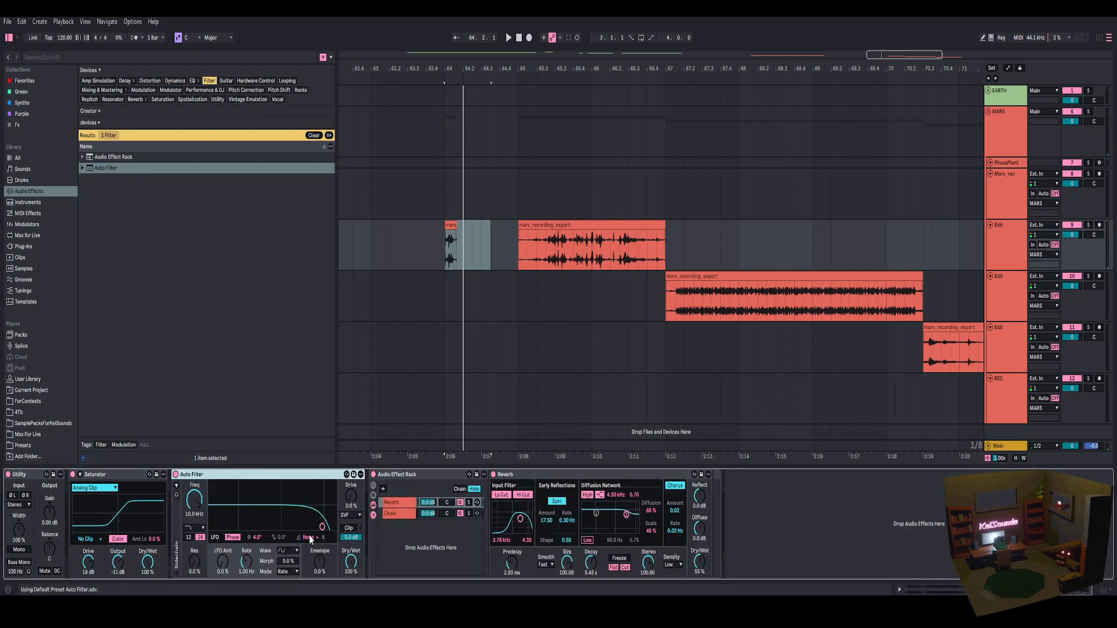
{"action": "left_click_drag", "start_coordinate": [195, 561], "coordinate": [195, 546]}
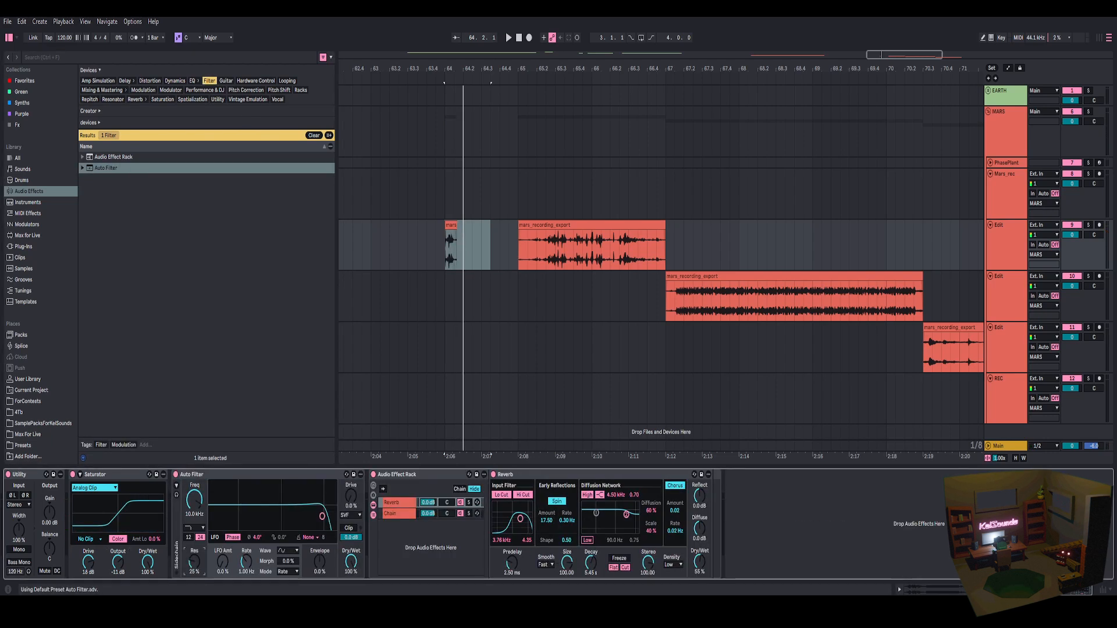
- Automate the Auto Filter's frequency with a fast drop to about 76 Hz at the start of the short clip
{"action": "right_click", "coordinate": [193, 506]}
{"action": "left_click", "coordinate": [203, 511]}
{"action": "left_click_drag", "start_coordinate": [446, 50], "coordinate": [563, 110]}
{"action": "left_click", "coordinate": [519, 254]}
{"action": "left_click_drag", "start_coordinate": [521, 235], "coordinate": [541, 262]}
- Audition the filter sweep on the short clip repeatedly while raising the Auto Filter's resonance to about 36%
{"action": "key", "text": "space"}
{"action": "key", "text": "space"}
{"action": "key", "text": "space"}
{"action": "key", "text": "space"}
{"action": "key", "text": "space"}
{"action": "key", "text": "space"}
{"action": "key", "text": "space"}
{"action": "key", "text": "space"}
{"action": "key", "text": "space"}
{"action": "key", "text": "space"}
{"action": "key", "text": "space"}
{"action": "key", "text": "space"}
{"action": "key", "text": "space"}
{"action": "key", "text": "space"}
{"action": "key", "text": "space"}
{"action": "key", "text": "space"}
{"action": "key", "text": "space"}
{"action": "key", "text": "space"}
{"action": "key", "text": "space"}
{"action": "key", "text": "space"}
{"action": "key", "text": "space"}
{"action": "key", "text": "space"}
{"action": "key", "text": "space"}
{"action": "key", "text": "space"}
{"action": "key", "text": "space"}
{"action": "key", "text": "space"}
{"action": "key", "text": "space"}
{"action": "key", "text": "space"}
- Duplicate the Saturator after the Auto Filter, set the copy's drive to about 4.8 dB and output to 0 dB, and audition it
{"action": "left_click_drag", "start_coordinate": [114, 475], "coordinate": [358, 526]}
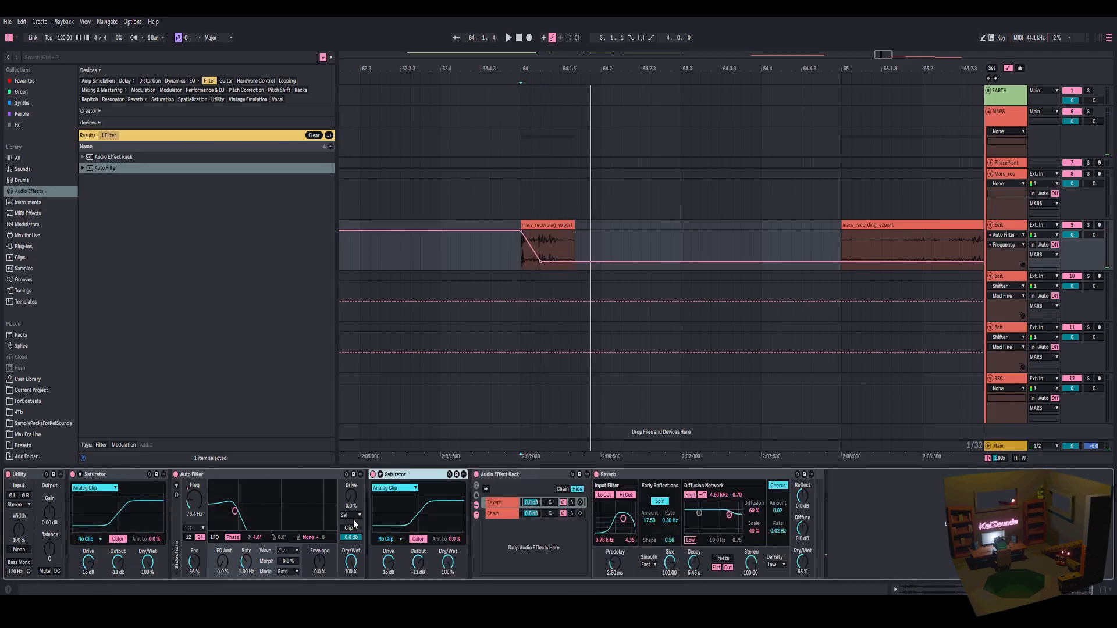
{"action": "left_click_drag", "start_coordinate": [391, 564], "coordinate": [391, 588]}
{"action": "key", "text": "space"}
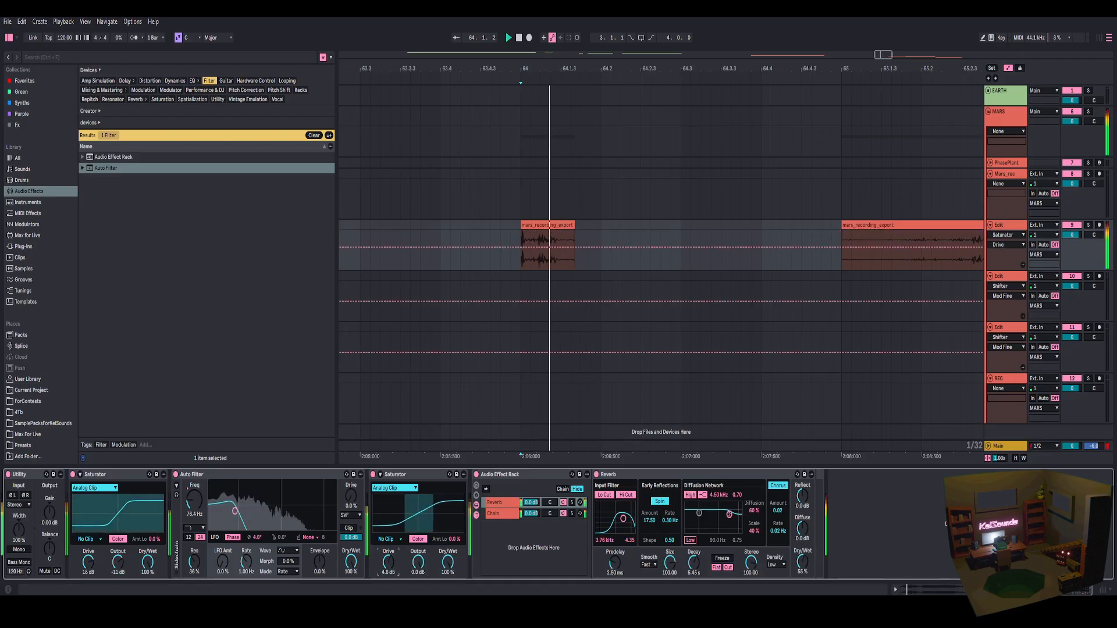
- Insert a Shifter after the second Saturator in Freq mode and audition it with Fine raised to 500 Hz
{"action": "left_click", "coordinate": [280, 90]}
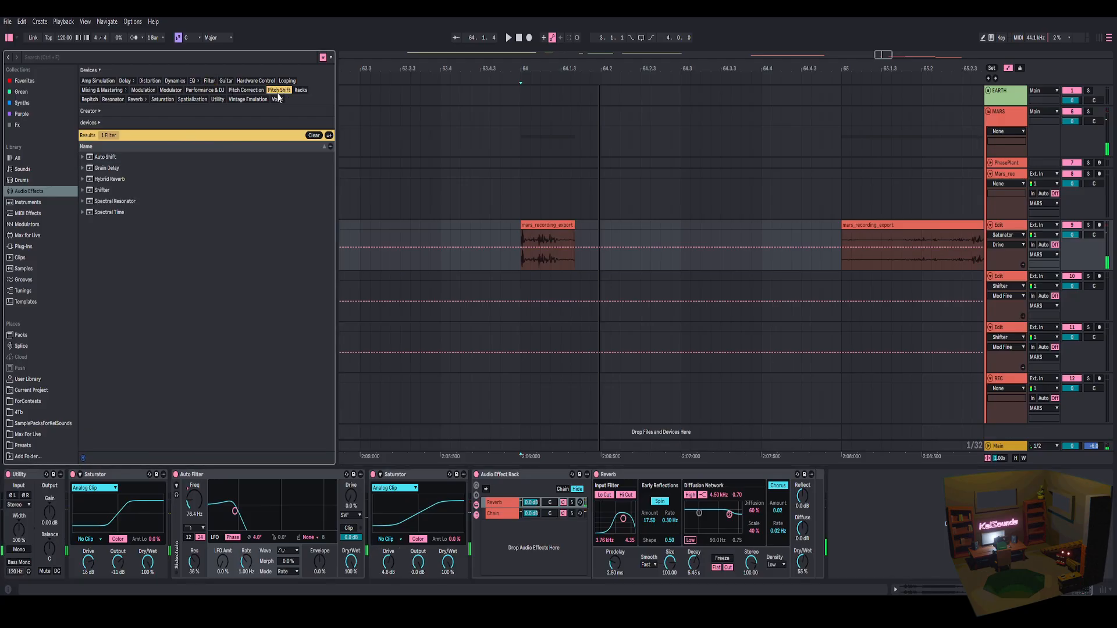
{"action": "left_click_drag", "start_coordinate": [101, 192], "coordinate": [442, 462]}
{"action": "left_click_drag", "start_coordinate": [484, 519], "coordinate": [514, 448]}
{"action": "left_click", "coordinate": [630, 504]}
{"action": "key", "text": "space"}
{"action": "key", "text": "space"}
{"action": "key", "text": "space"}
{"action": "key", "text": "space"}
{"action": "key", "text": "space"}
{"action": "key", "text": "space"}
{"action": "key", "text": "space"}
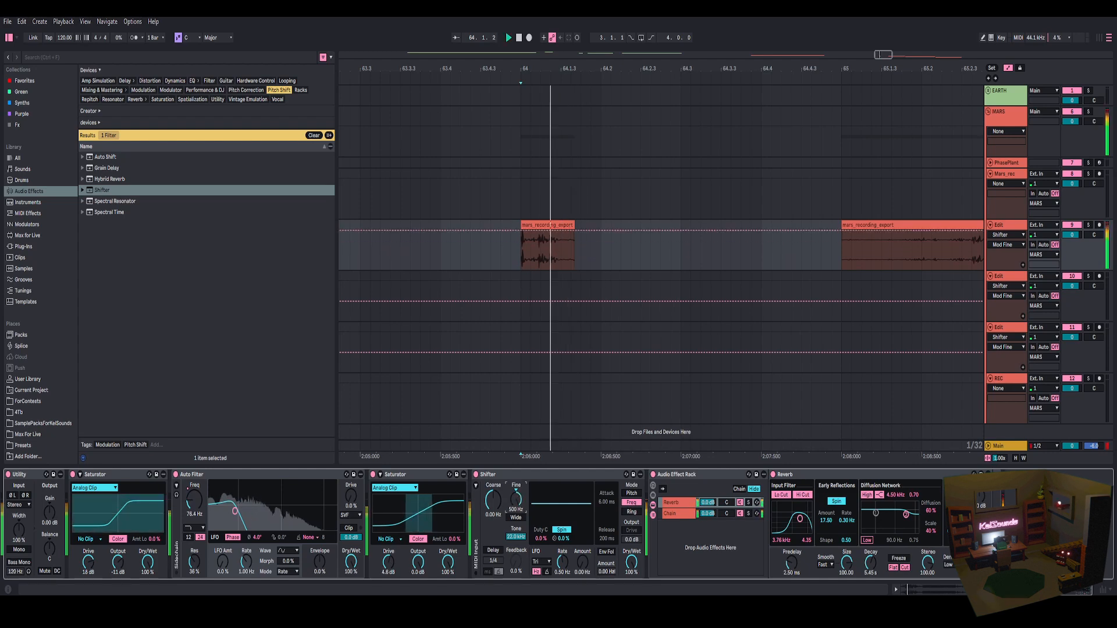
{"action": "key", "text": "space"}
{"action": "key", "text": "space"}
- Lower the Shifter's Fine value to about -16 Hz while auditioning the short clip
{"action": "mouse_move", "coordinate": [516, 500]}
{"action": "left_mouse_down"}
{"action": "mouse_move", "coordinate": [516, 573]}
{"action": "mouse_move", "coordinate": [516, 509]}
{"action": "left_mouse_up"}
{"action": "key", "text": "space"}
{"action": "key", "text": "space"}
{"action": "key", "text": "space"}
{"action": "key", "text": "space"}
{"action": "key", "text": "space"}
{"action": "key", "text": "space"}
{"action": "key", "text": "space"}
{"action": "key", "text": "space"}
{"action": "key", "text": "space"}
{"action": "key", "text": "space"}
{"action": "key", "text": "space"}
{"action": "key", "text": "space"}
{"action": "key", "text": "space"}
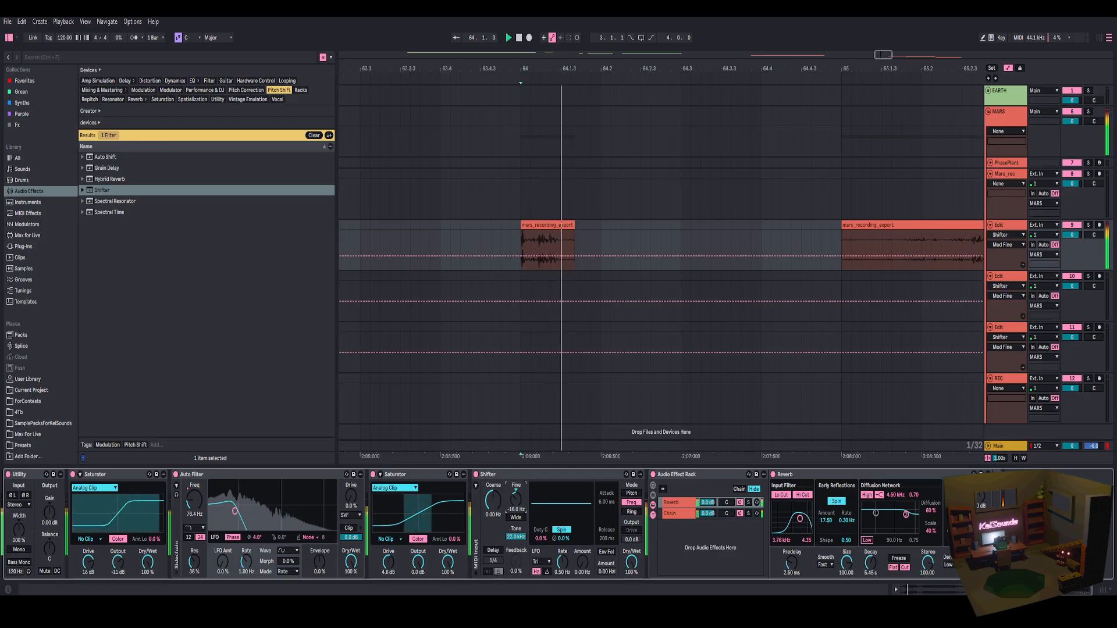
{"action": "key", "text": "space"}
- Select the short clip at bar 64 and open its sample for editing
{"action": "left_click", "coordinate": [561, 220]}
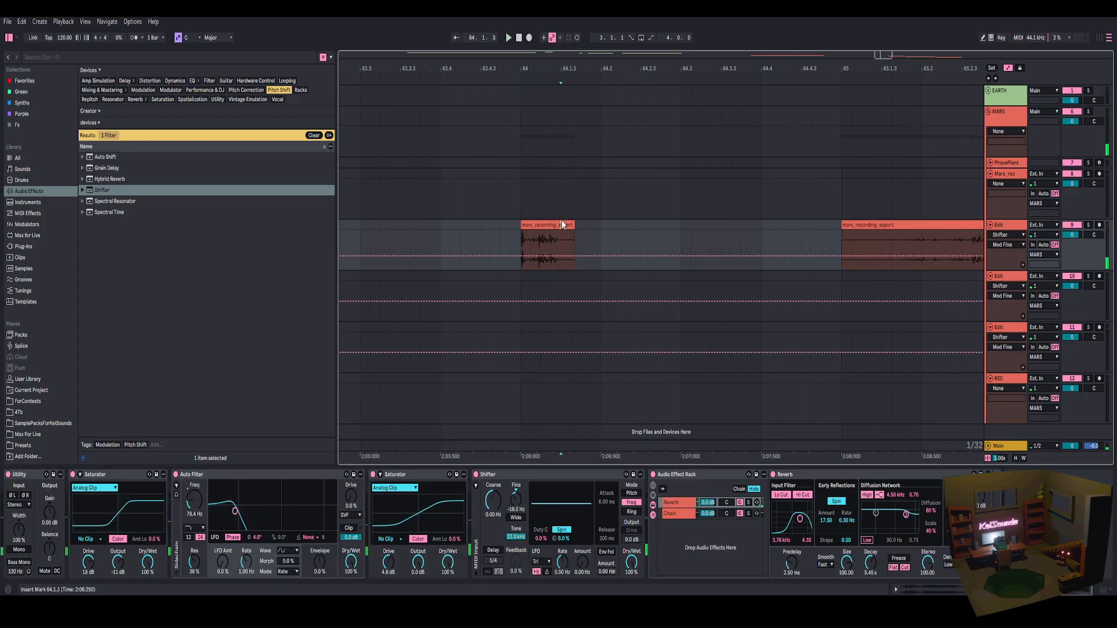
{"action": "left_click", "coordinate": [562, 224]}
{"action": "left_click", "coordinate": [961, 591]}
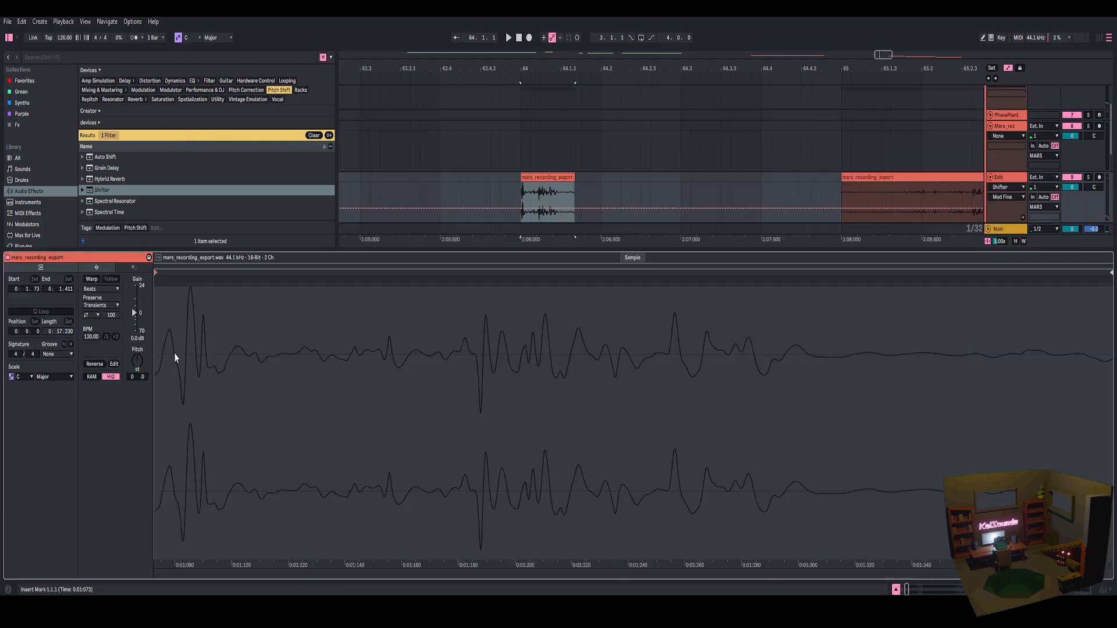
- Try transposing the short clip down 6 semitones and audition it
{"action": "left_click_drag", "start_coordinate": [142, 357], "coordinate": [142, 374]}
{"action": "key", "text": "space"}
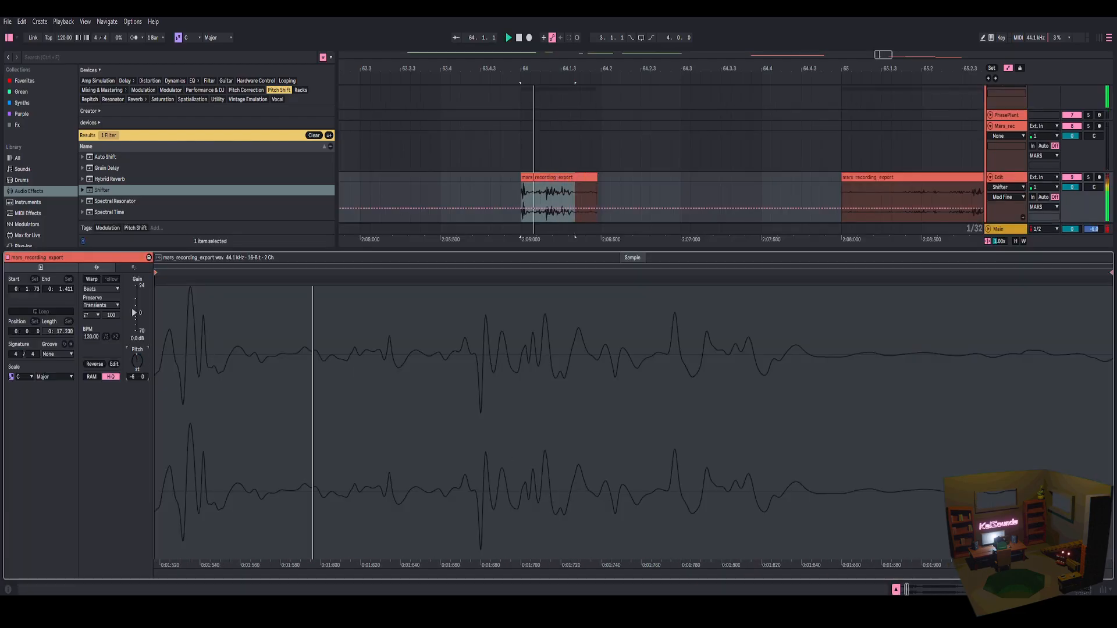
{"action": "key", "text": "space"}
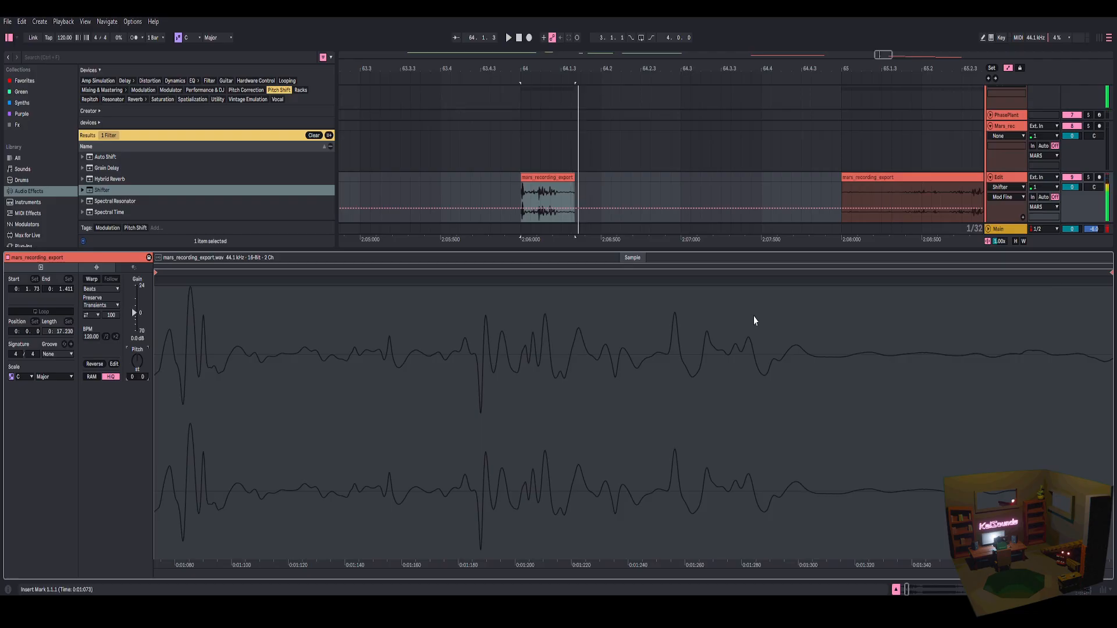
- Audition different regions of the short clip's sample and settle its start at about 0.928 s
{"action": "key", "text": "space"}
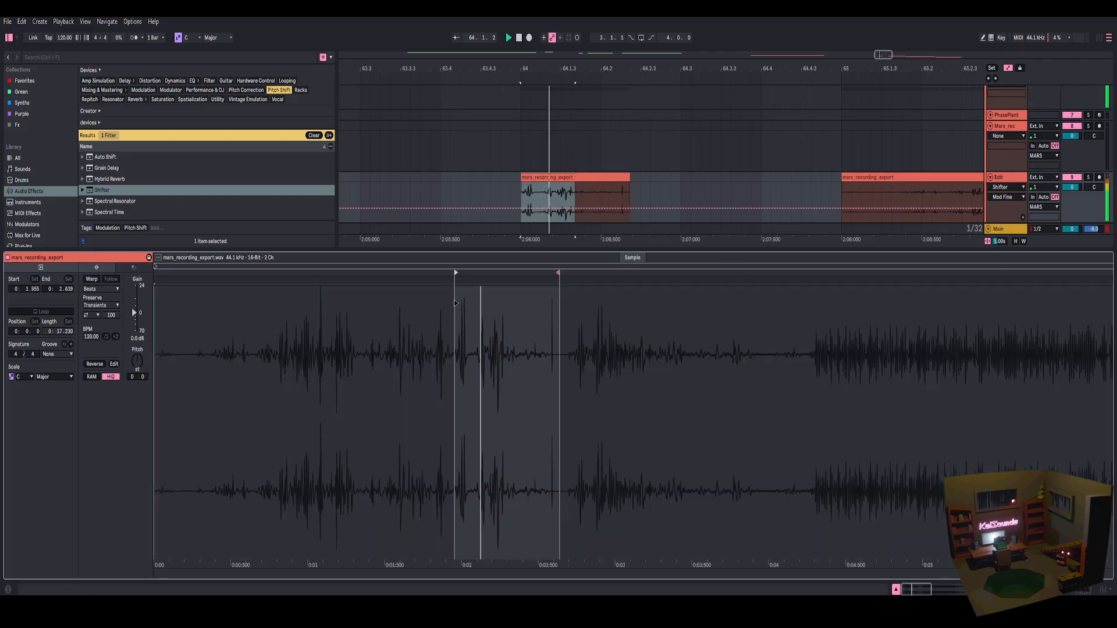
{"action": "key", "text": "space"}
{"action": "left_click_drag", "start_coordinate": [453, 303], "coordinate": [486, 303]}
{"action": "key", "text": "space"}
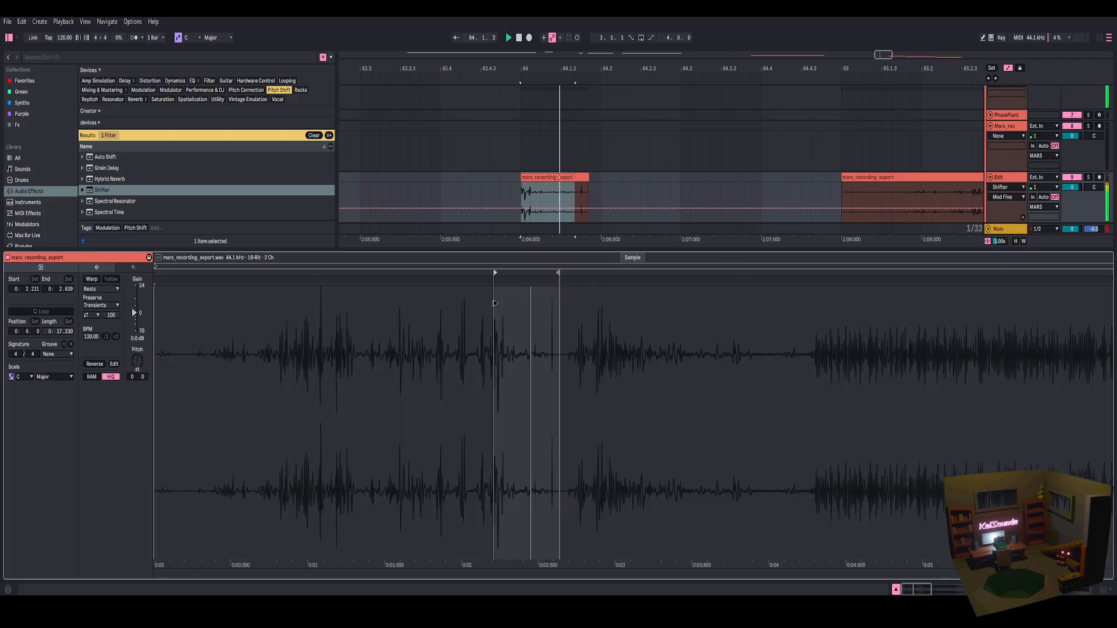
{"action": "left_click_drag", "start_coordinate": [494, 303], "coordinate": [298, 316]}
{"action": "key", "text": "space"}
{"action": "key", "text": "space"}
{"action": "key", "text": "space"}
- Hide the automation lanes, add a fade-out at the end of the short clip and audition it
{"action": "left_click_drag", "start_coordinate": [795, 192], "coordinate": [565, 188]}
{"action": "key", "text": "space"}
{"action": "key", "text": "space"}
{"action": "key", "text": "space"}
{"action": "key", "text": "a"}
{"action": "key", "text": "space"}
{"action": "key", "text": "space"}
{"action": "key", "text": "space"}
{"action": "key", "text": "space"}
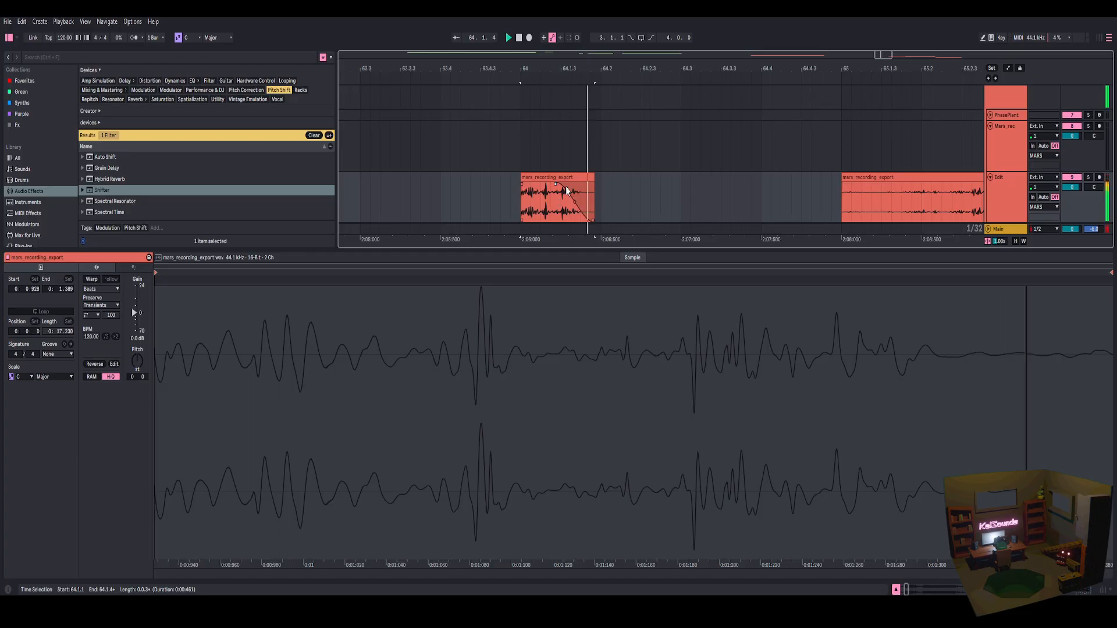
{"action": "key", "text": "d"}
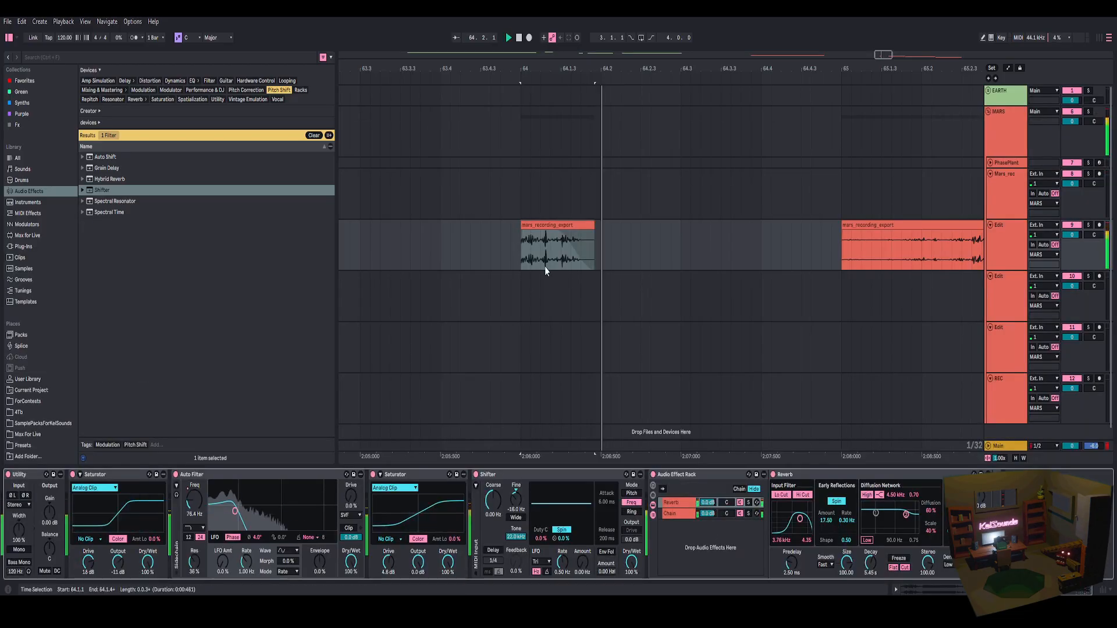
- Add a fade-in to the start of the short clip at bar 64 and audition it
{"action": "left_click", "coordinate": [544, 235]}
{"action": "key", "text": "space"}
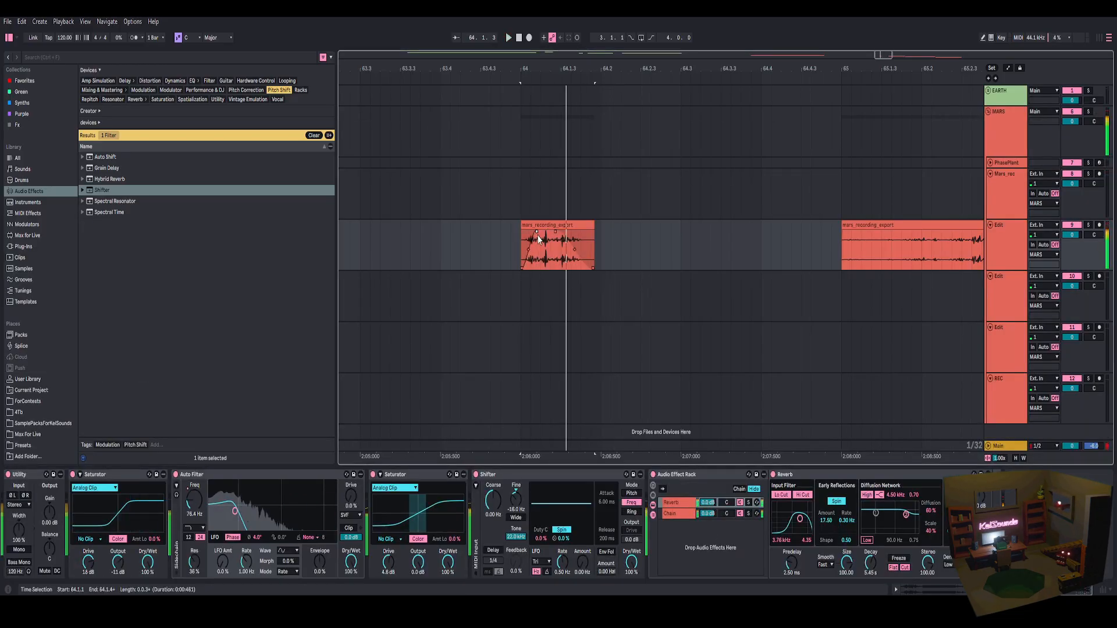
{"action": "key", "text": "space"}
{"action": "key", "text": "space"}
{"action": "key", "text": "space"}
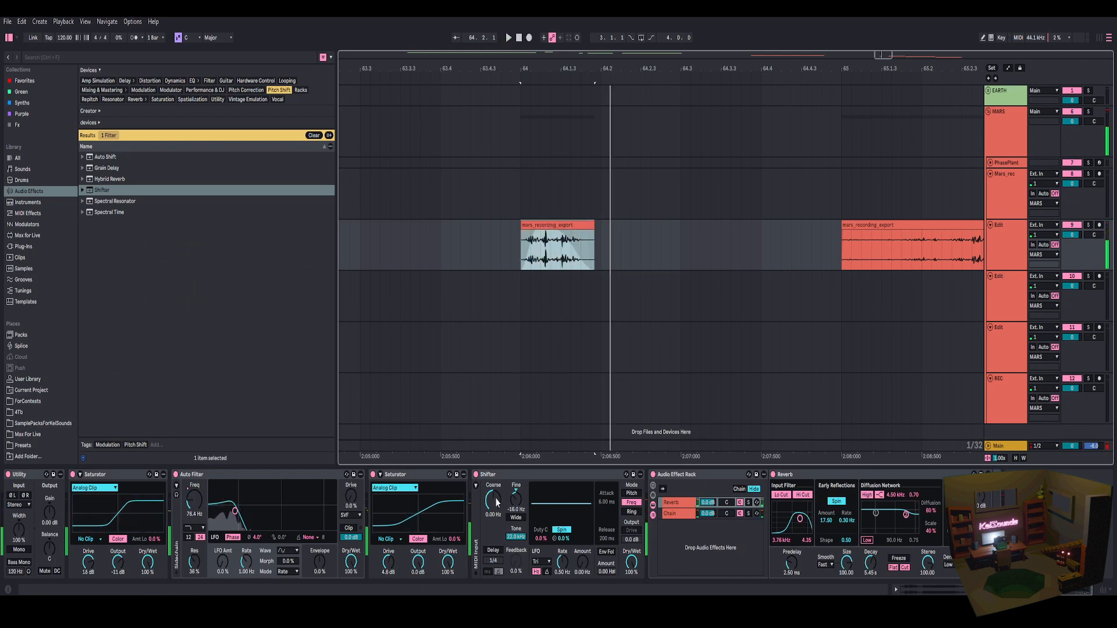
- Set the second Saturator to 21 dB drive and 39% dry/wet, and audition the clip with the Shifter's fine shift at 0 Hz
{"action": "left_click_drag", "start_coordinate": [392, 573], "coordinate": [392, 550]}
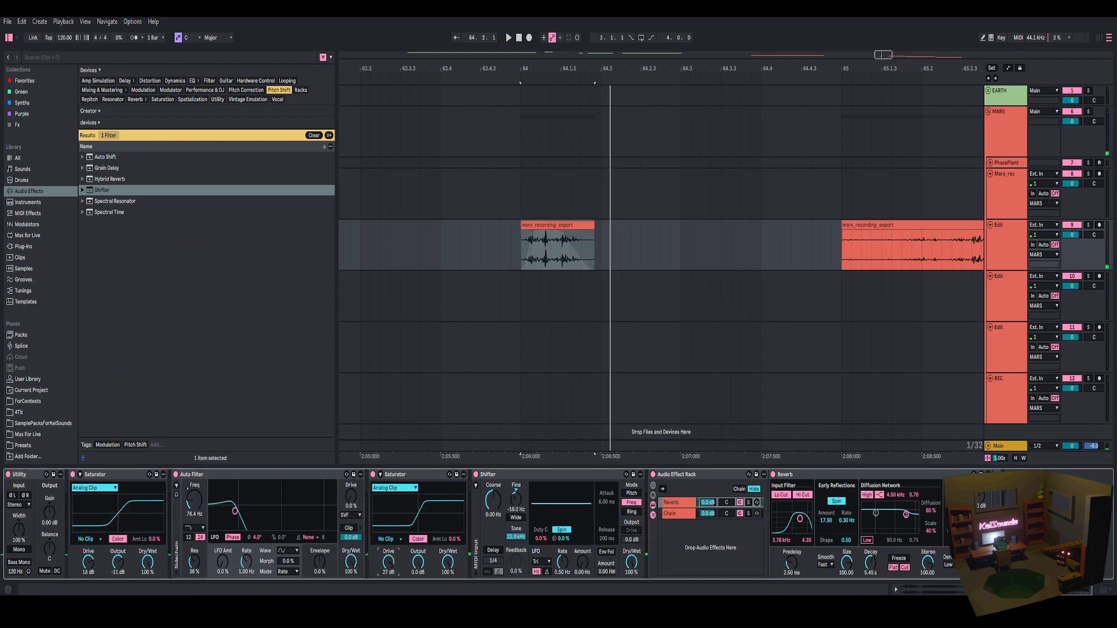
{"action": "key", "text": "space"}
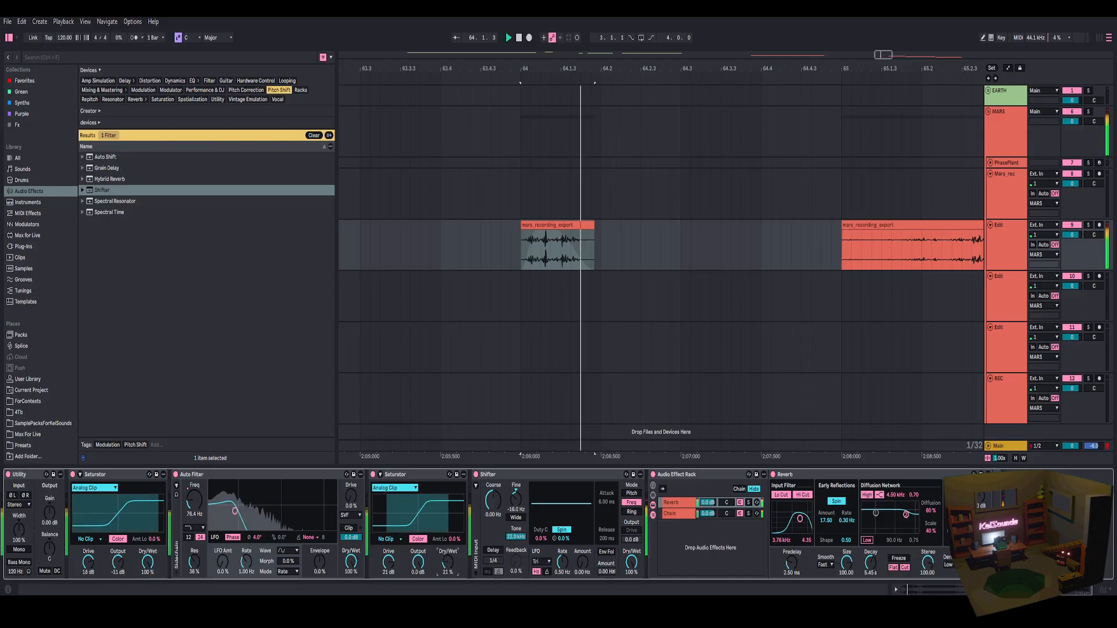
{"action": "mouse_move", "coordinate": [515, 503]}
{"action": "left_mouse_down"}
{"action": "mouse_move", "coordinate": [516, 517]}
{"action": "mouse_move", "coordinate": [515, 504]}
{"action": "left_mouse_up"}
{"action": "key", "text": "space"}
{"action": "key", "text": "space"}
{"action": "key", "text": "space"}
{"action": "key", "text": "space"}
{"action": "key", "text": "space"}
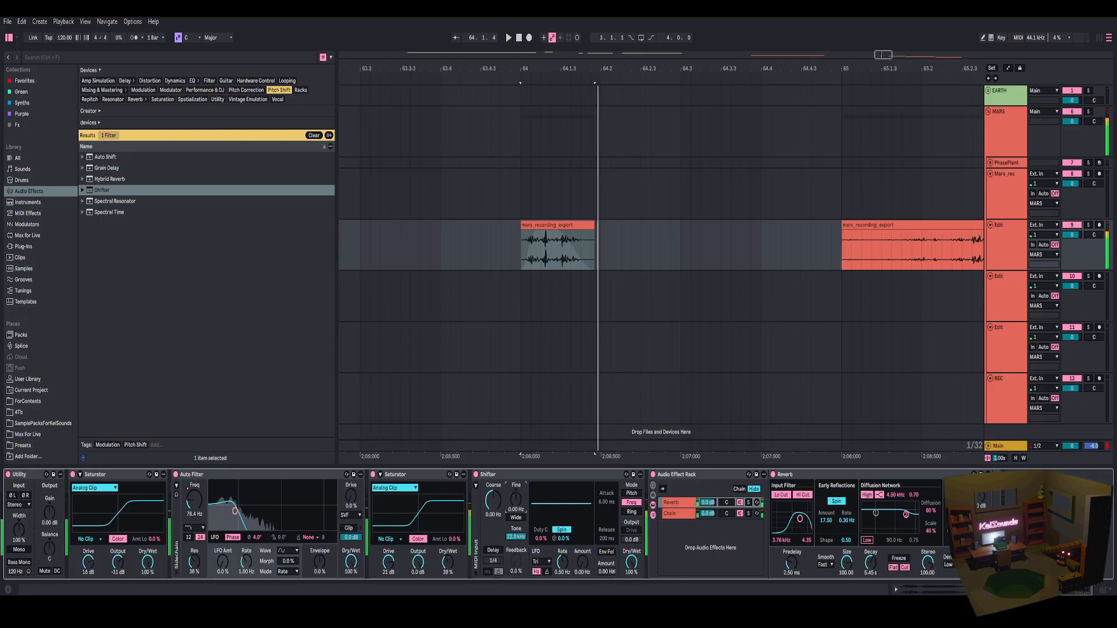
- Automate the Shifter's fine shift to curve down from about 354 Hz to 0 Hz at the short clip's start, and audition it
{"action": "right_click", "coordinate": [515, 500]}
{"action": "left_click", "coordinate": [546, 509]}
{"action": "mouse_move", "coordinate": [519, 252]}
{"action": "left_mouse_down"}
{"action": "mouse_move", "coordinate": [520, 231]}
{"action": "mouse_move", "coordinate": [540, 250]}
{"action": "left_mouse_up"}
{"action": "key", "text": "space"}
{"action": "key", "text": "space"}
{"action": "key", "text": "space"}
{"action": "key", "text": "space"}
{"action": "key", "text": "space"}
{"action": "key", "text": "space"}
{"action": "key", "text": "space"}
{"action": "key", "text": "space"}
{"action": "key", "text": "space"}
{"action": "key", "text": "space"}
{"action": "key", "text": "space"}
{"action": "key", "text": "space"}
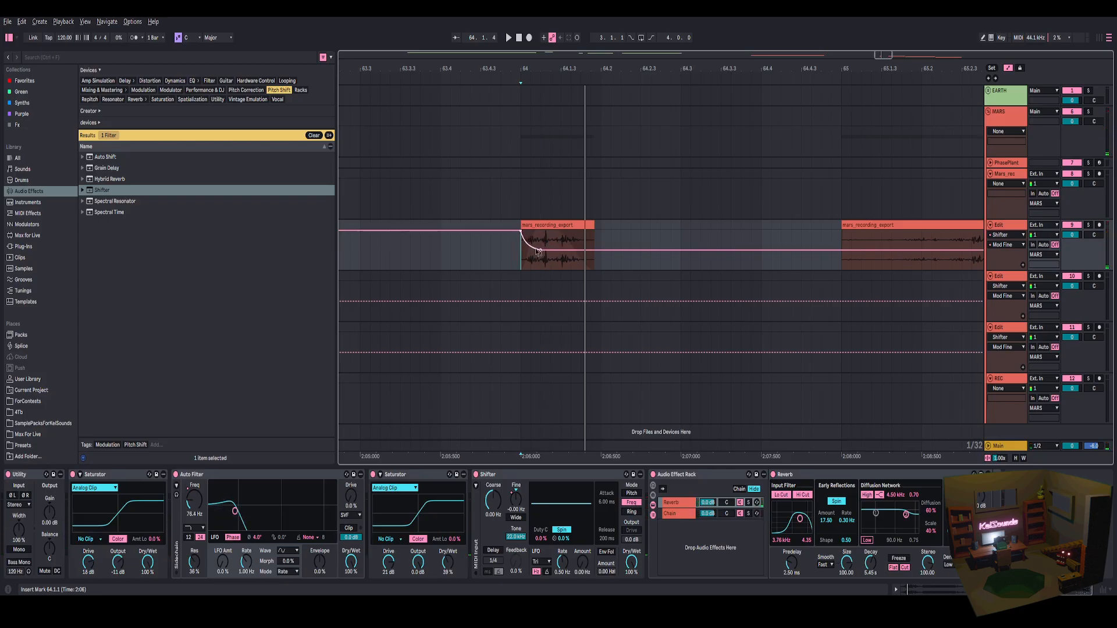
{"action": "key", "text": "space"}
- Audition the short clip with its reverb tail and raise the Reverb's decay time to 8.57 s
{"action": "left_click_drag", "start_coordinate": [583, 71], "coordinate": [507, 60]}
{"action": "key", "text": "space"}
{"action": "key", "text": "space"}
{"action": "key", "text": "space"}
{"action": "key", "text": "space"}
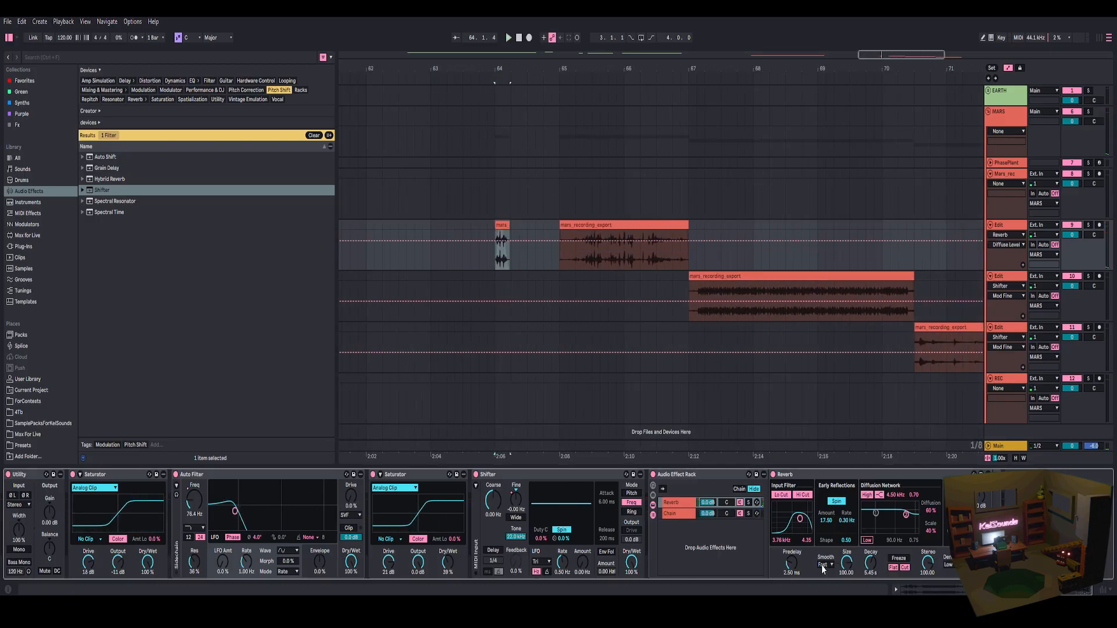
{"action": "left_click", "coordinate": [867, 568]}
{"action": "key", "text": "space"}
- Lower the end point of the Auto Filter frequency automation on the short clip to about 37.1 Hz and audition it
{"action": "left_click_drag", "start_coordinate": [506, 68], "coordinate": [504, 77]}
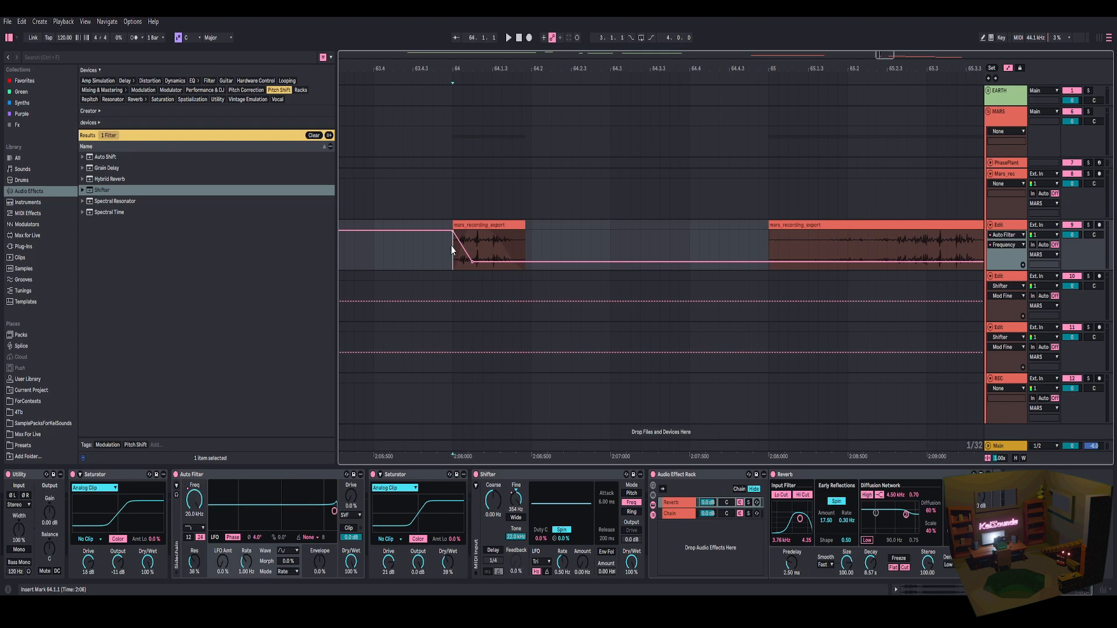
{"action": "left_click_drag", "start_coordinate": [471, 264], "coordinate": [473, 267]}
{"action": "key", "text": "space"}
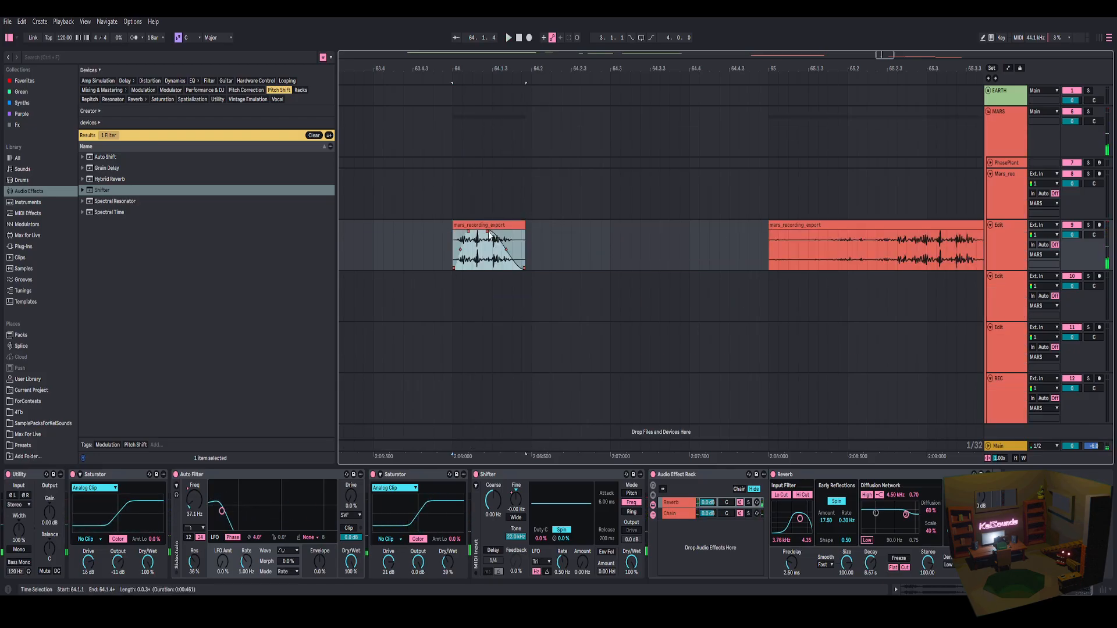
- Start the short clip's fade-out slightly earlier, shorten its fade-in and audition the new envelope
{"action": "left_click_drag", "start_coordinate": [488, 232], "coordinate": [481, 234]}
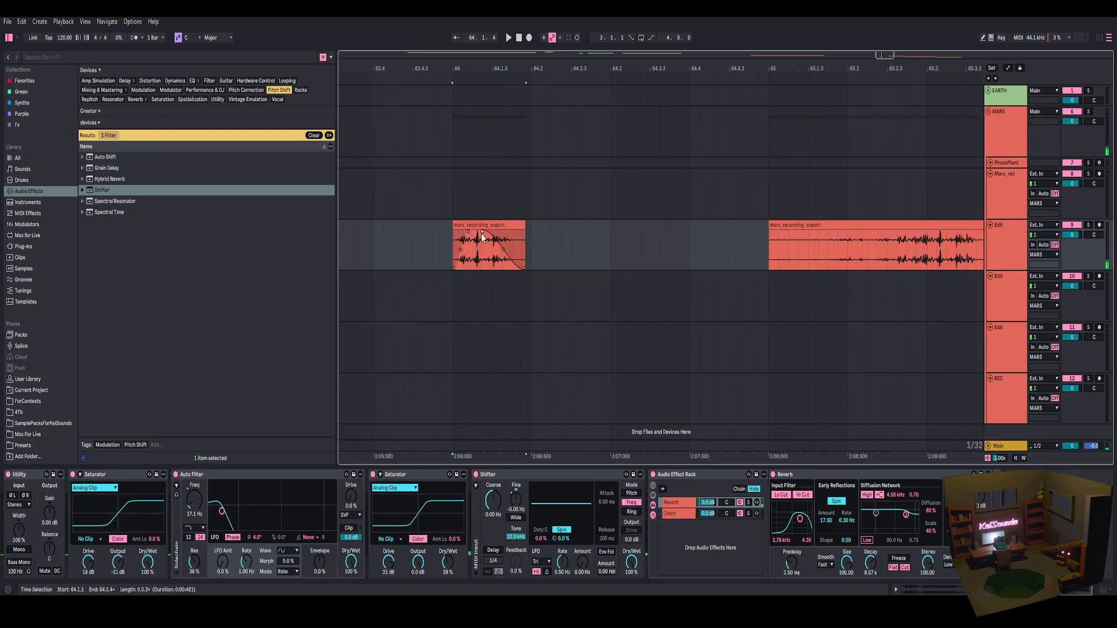
{"action": "key", "text": "space"}
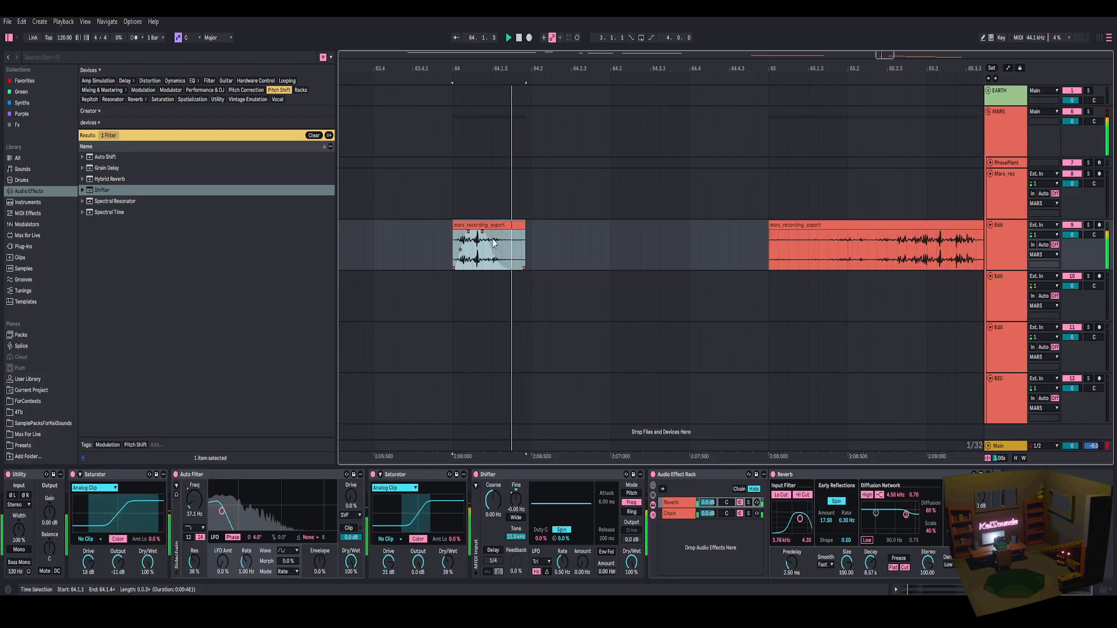
{"action": "left_click_drag", "start_coordinate": [469, 234], "coordinate": [464, 232]}
{"action": "key", "text": "space"}
{"action": "key", "text": "space"}
{"action": "key", "text": "space"}
{"action": "key", "text": "space"}
{"action": "key", "text": "space"}
{"action": "key", "text": "space"}
{"action": "key", "text": "space"}
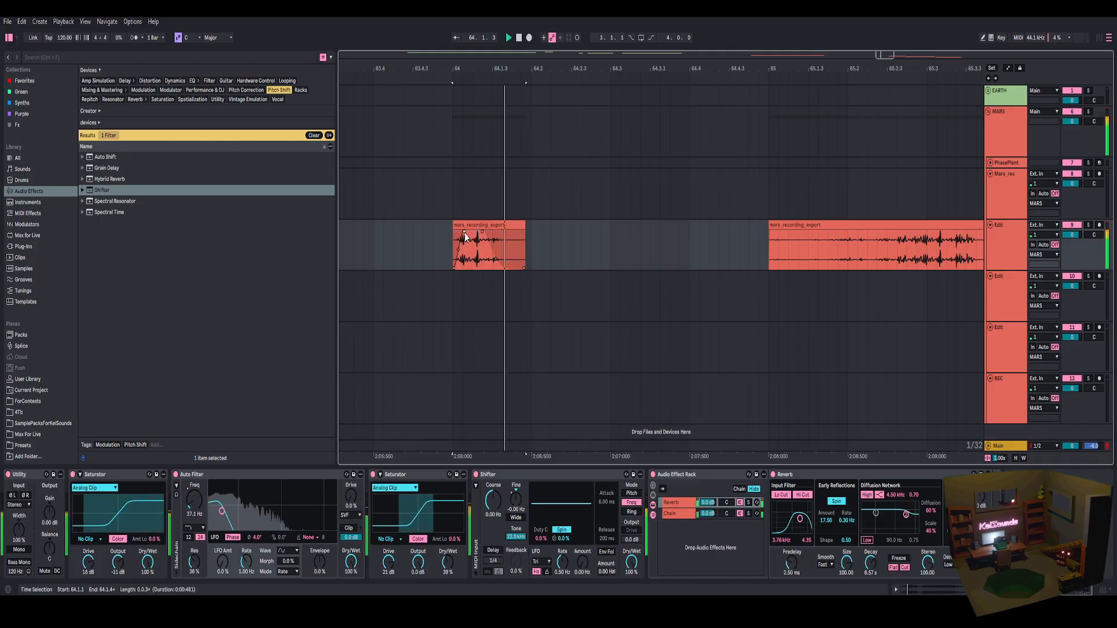
{"action": "key", "text": "space"}
- Lower the starting level of the Auto Filter frequency automation at the short clip and audition the change
{"action": "right_click", "coordinate": [196, 498]}
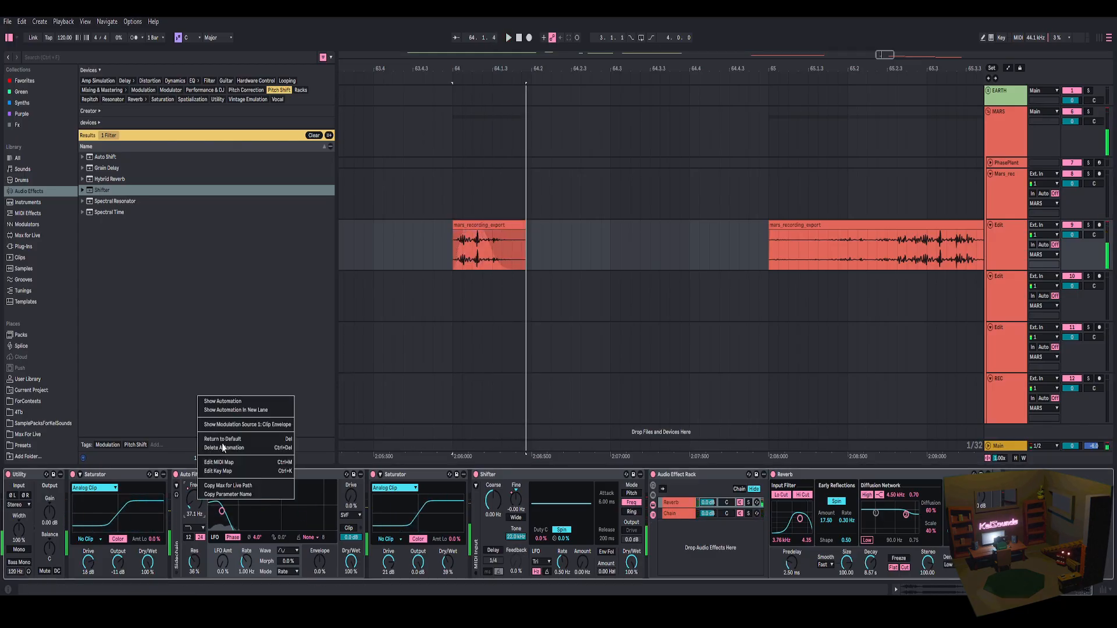
{"action": "left_click", "coordinate": [240, 401]}
{"action": "left_click", "coordinate": [445, 254]}
{"action": "left_click_drag", "start_coordinate": [452, 231], "coordinate": [452, 242]}
{"action": "key", "text": "space"}
{"action": "key", "text": "space"}
{"action": "key", "text": "space"}
{"action": "key", "text": "space"}
{"action": "key", "text": "space"}
{"action": "left_click", "coordinate": [481, 225]}
{"action": "key", "text": "space"}
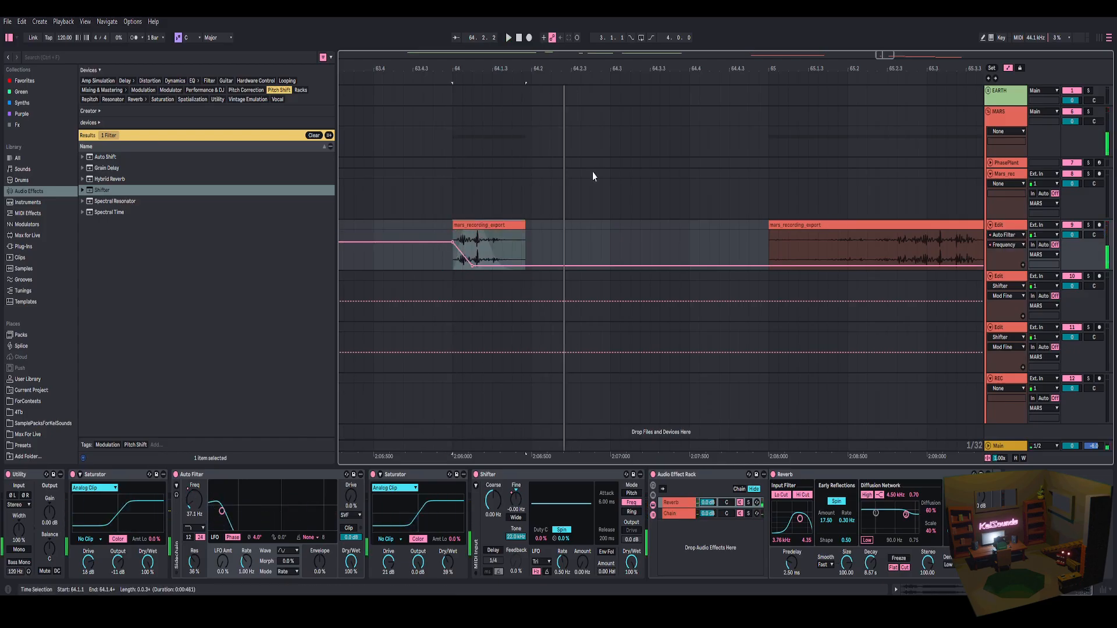
- Audition the short clip while checking the dry chain, the Reverb chain and the reverb settings in the Audio Effect Rack
{"action": "left_click", "coordinate": [719, 512]}
{"action": "key", "text": "space"}
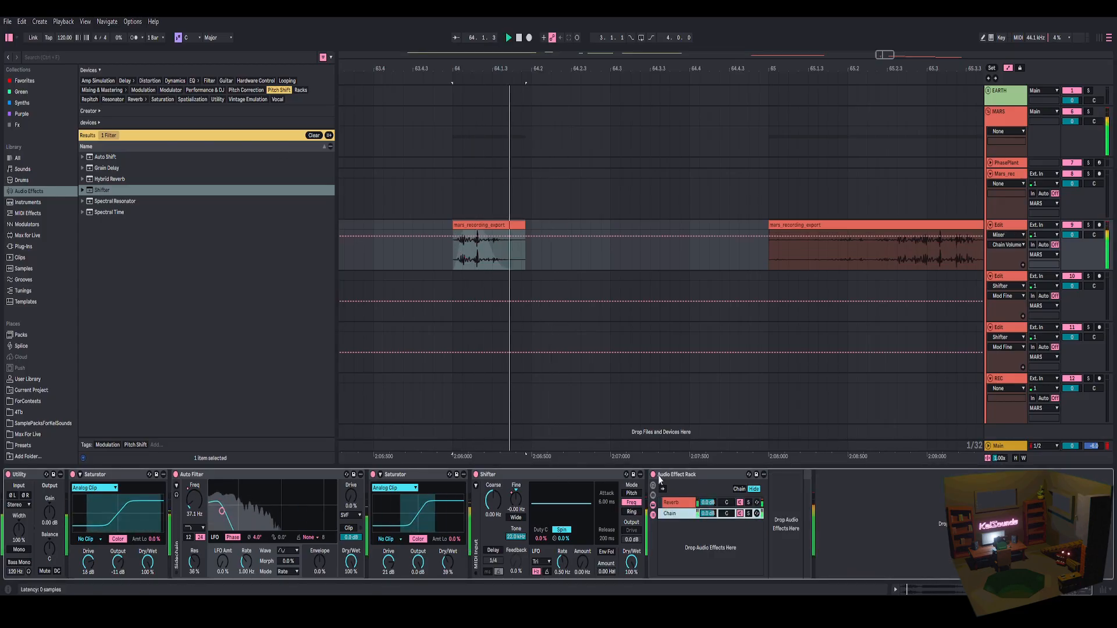
{"action": "left_click", "coordinate": [679, 474]}
{"action": "left_click", "coordinate": [677, 501]}
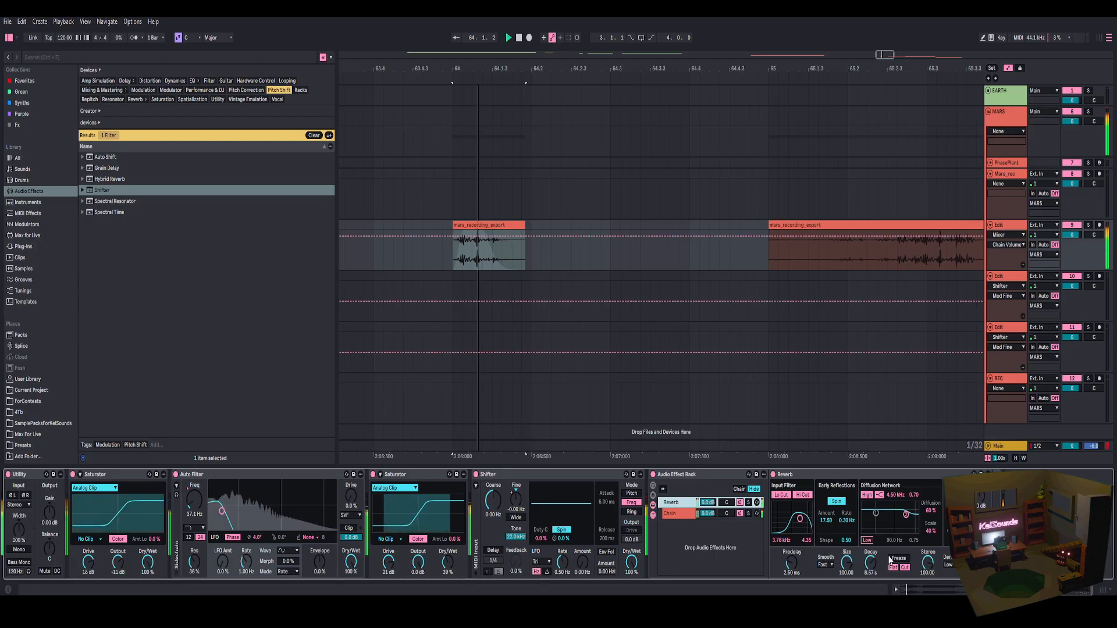
{"action": "left_click", "coordinate": [791, 554]}
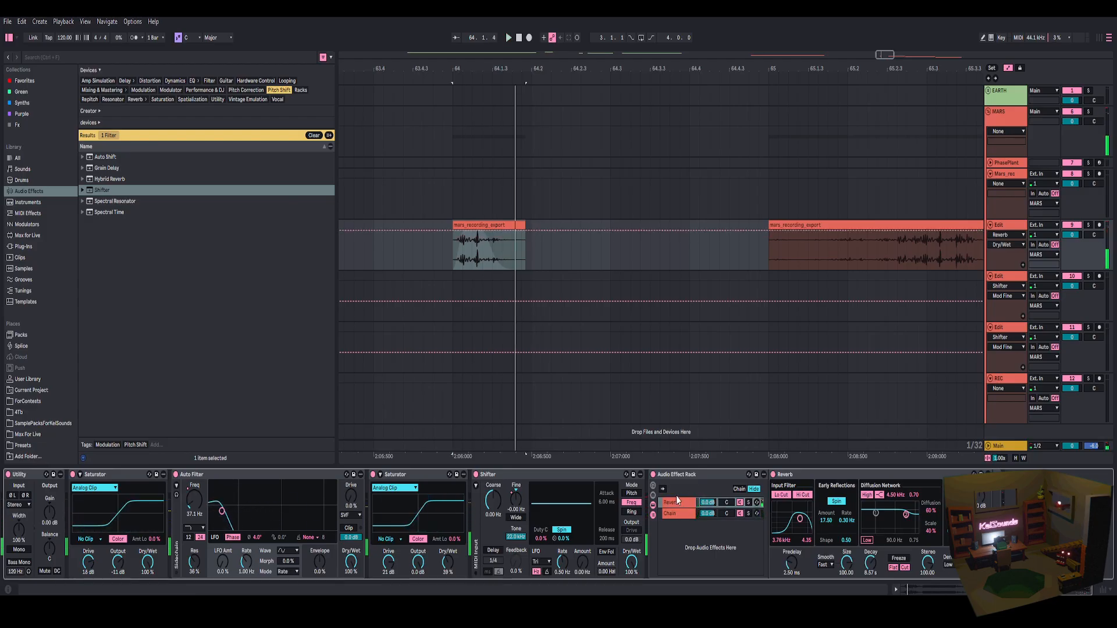
{"action": "key", "text": "space"}
{"action": "key", "text": "space"}
{"action": "key", "text": "space"}
- Try lowering the Reverb chain's volume in the Audio Effect Rack, audition the clip and undo the change
{"action": "left_click_drag", "start_coordinate": [708, 502], "coordinate": [708, 519]}
{"action": "key", "text": "space"}
{"action": "key", "text": "space"}
{"action": "key", "text": "ctrl+z"}
{"action": "key", "text": "space"}
{"action": "key", "text": "space"}
{"action": "key", "text": "space"}
{"action": "key", "text": "space"}
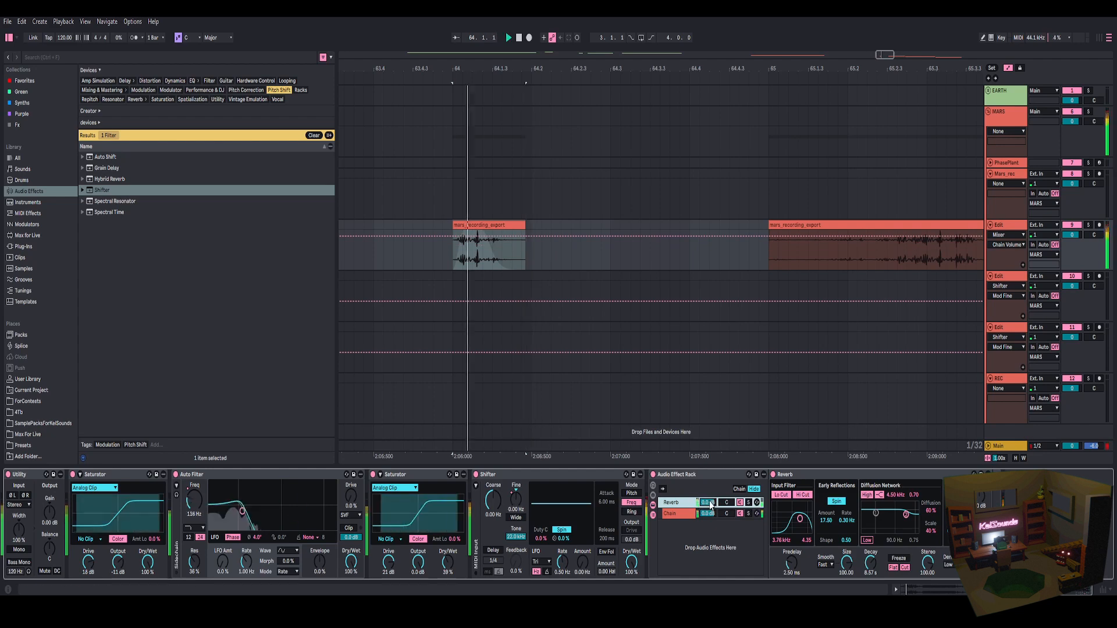
- Add an EQ Eight at the end of the device chain and boost band 2 by 3.10 dB at 44.5 Hz
{"action": "key", "text": "space"}
{"action": "left_click", "coordinate": [192, 81]}
{"action": "double_click", "coordinate": [104, 193]}
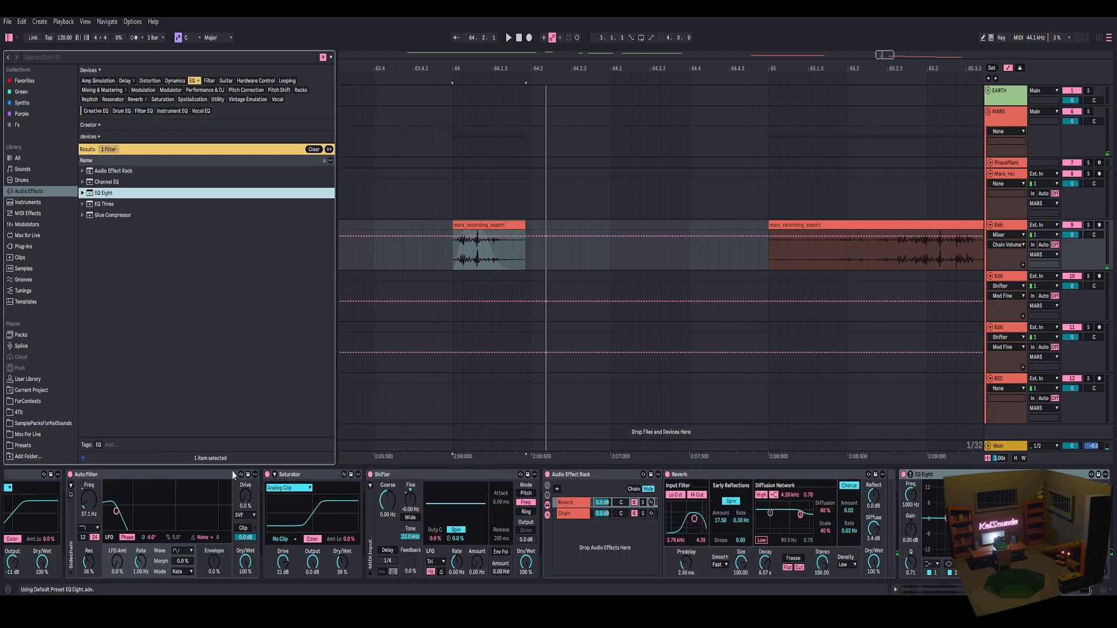
{"action": "double_click", "coordinate": [220, 475]}
{"action": "double_click", "coordinate": [230, 475]}
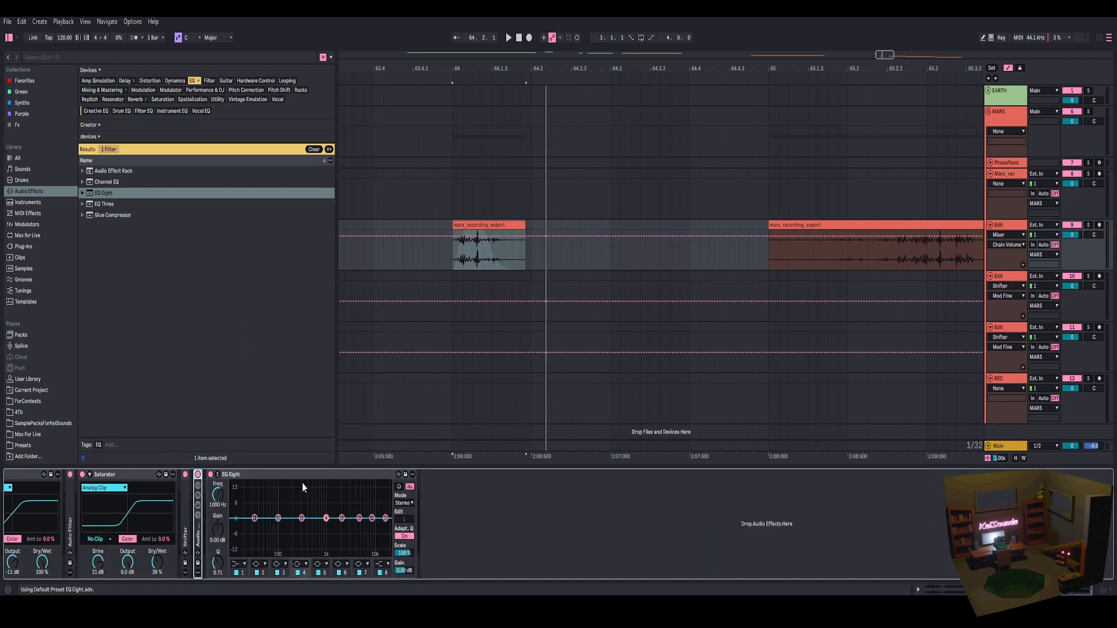
{"action": "left_click_drag", "start_coordinate": [278, 518], "coordinate": [263, 508]}
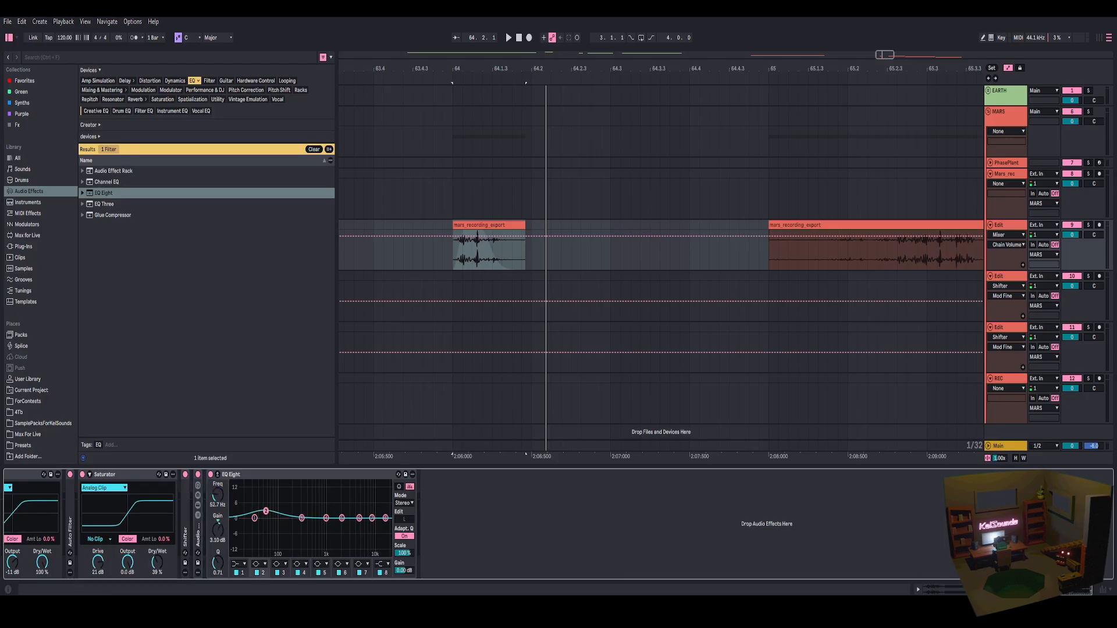
{"action": "key", "text": "space"}
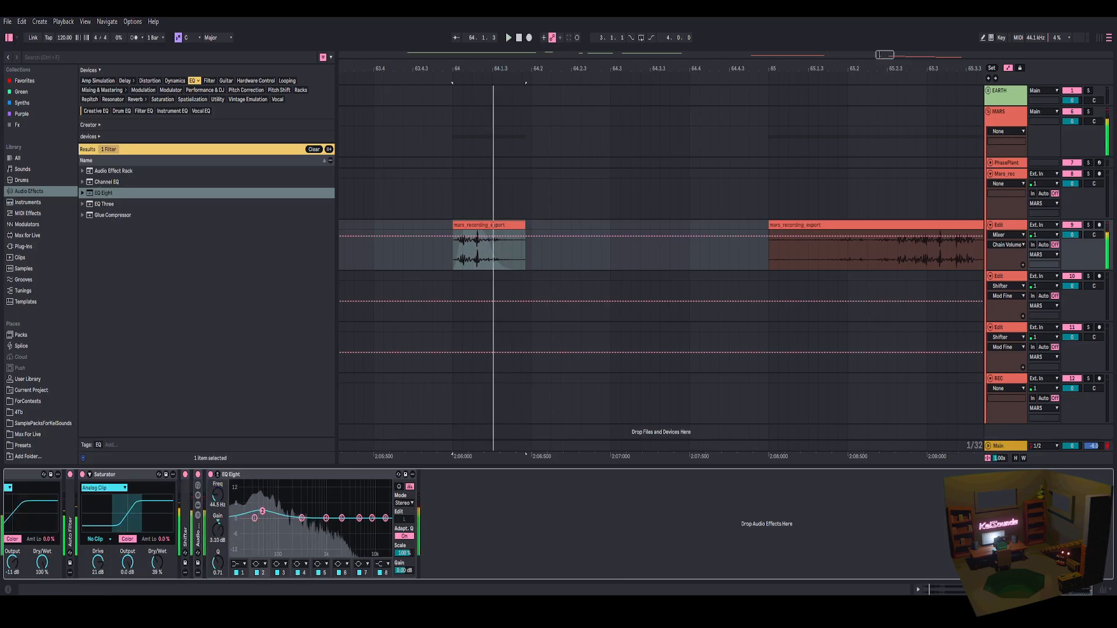
- Add a Compressor after the EQ Eight, set its threshold to -18.4 dB and audition the clip
{"action": "left_click", "coordinate": [174, 80]}
{"action": "left_click_drag", "start_coordinate": [111, 168], "coordinate": [441, 530]}
{"action": "left_click_drag", "start_coordinate": [512, 493], "coordinate": [512, 515]}
{"action": "key", "text": "space"}
- Set the Compressor's release to 13.6 ms, its output gain to 12 dB and its dry/wet to 55%
{"action": "left_click_drag", "start_coordinate": [470, 554], "coordinate": [469, 579]}
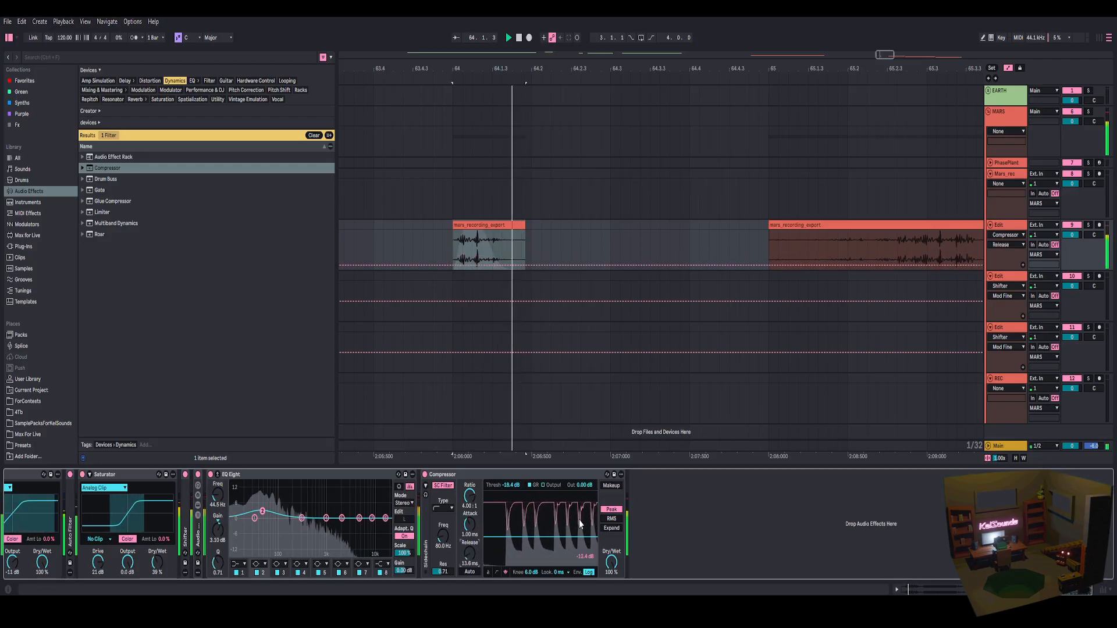
{"action": "left_click_drag", "start_coordinate": [579, 484], "coordinate": [578, 460]}
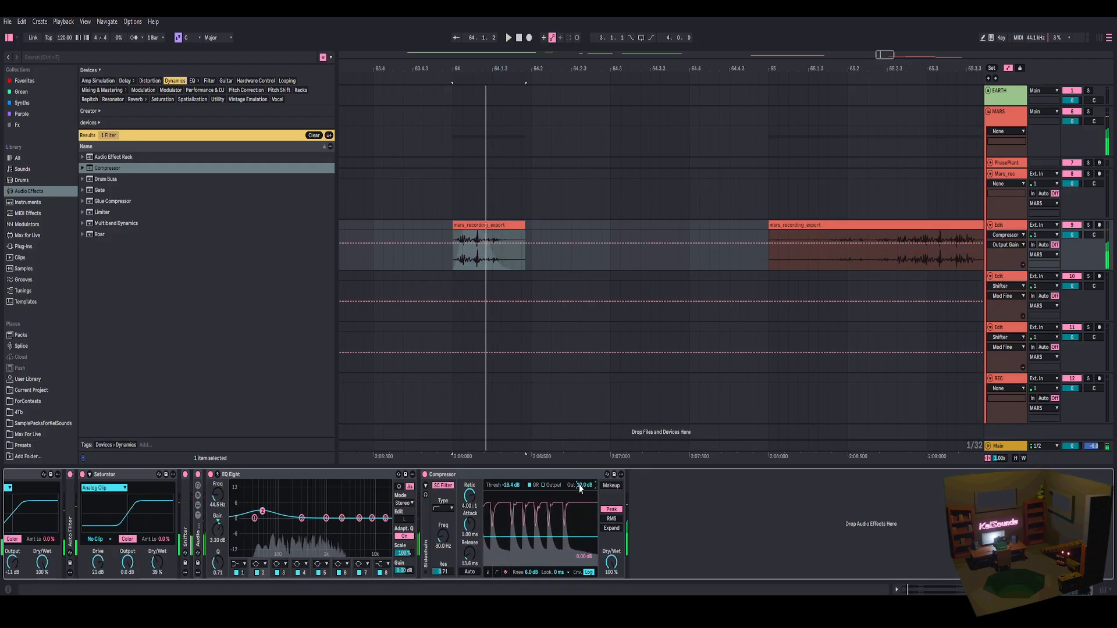
{"action": "mouse_move", "coordinate": [611, 561]}
{"action": "left_mouse_down"}
{"action": "mouse_move", "coordinate": [610, 599]}
{"action": "mouse_move", "coordinate": [610, 563]}
{"action": "left_mouse_up"}
{"action": "key", "text": "space"}
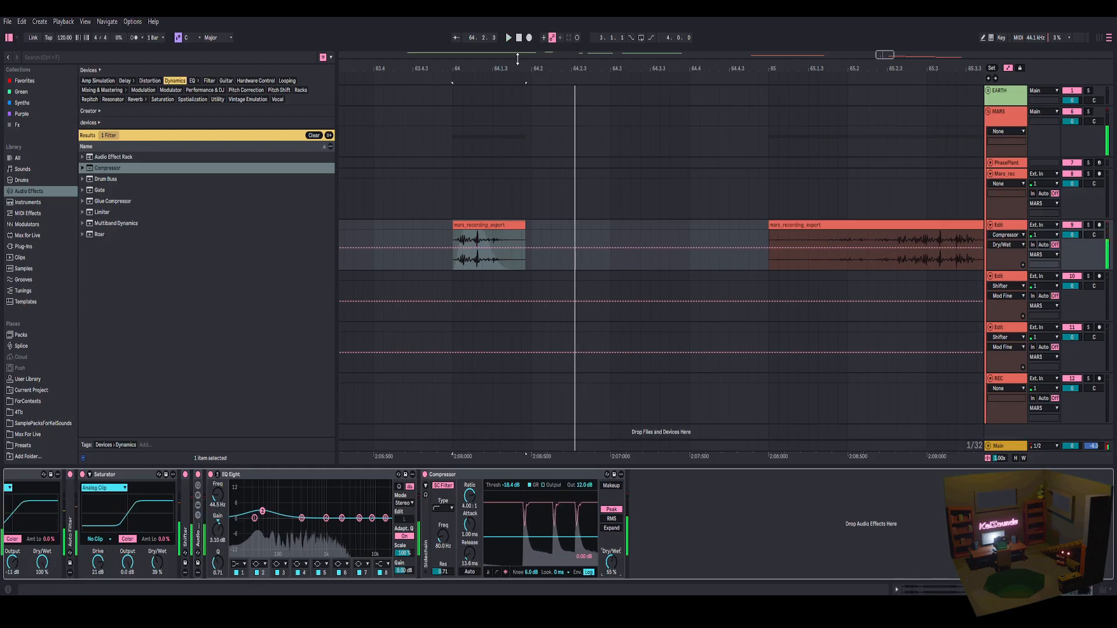
- Audition the compressed hit and deactivate the clip at bar 65 on the same track
{"action": "left_click_drag", "start_coordinate": [519, 63], "coordinate": [519, 17]}
{"action": "key", "text": "space"}
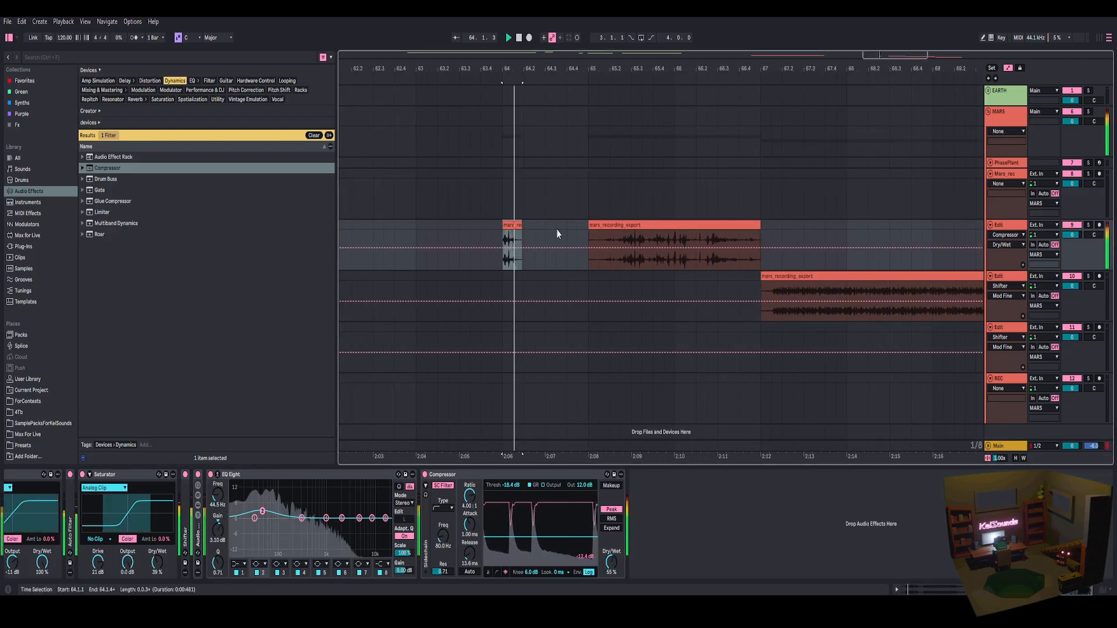
{"action": "left_click", "coordinate": [632, 225]}
{"action": "key", "text": "space"}
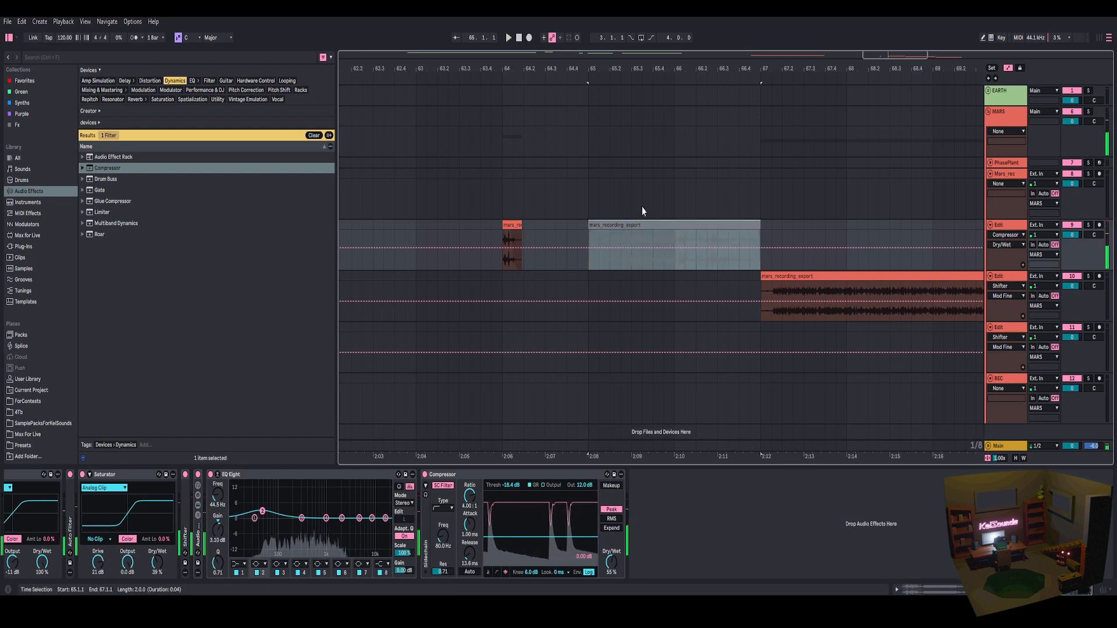
- Audition the processed short clip several times, both from its start and from just before it
{"action": "left_click_drag", "start_coordinate": [690, 67], "coordinate": [510, 38]}
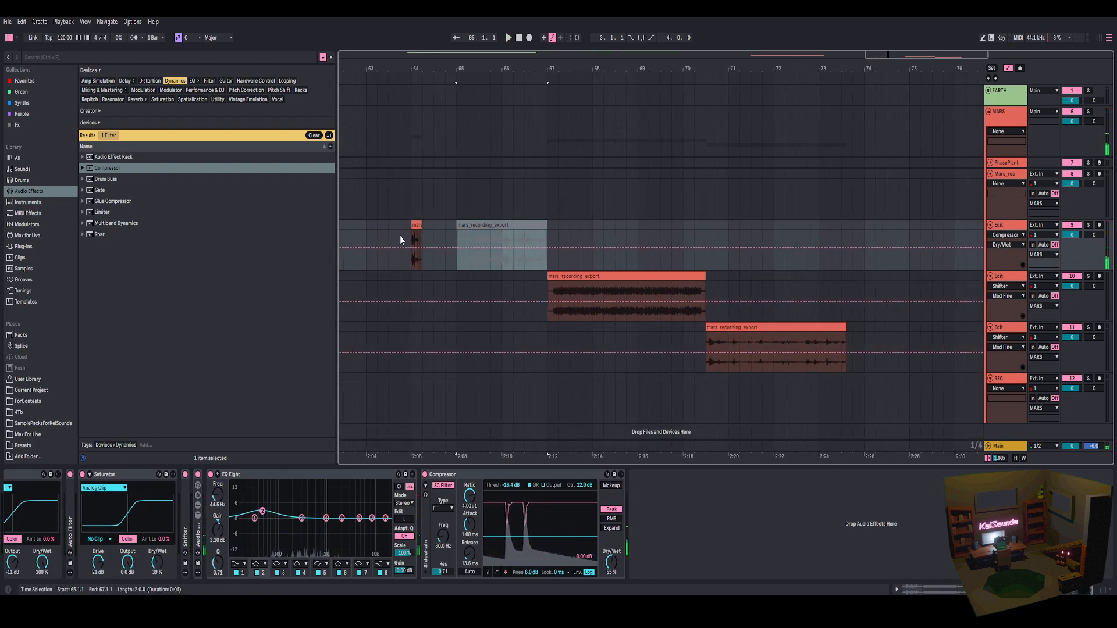
{"action": "left_click", "coordinate": [417, 225]}
{"action": "key", "text": "space"}
{"action": "key", "text": "space"}
{"action": "key", "text": "space"}
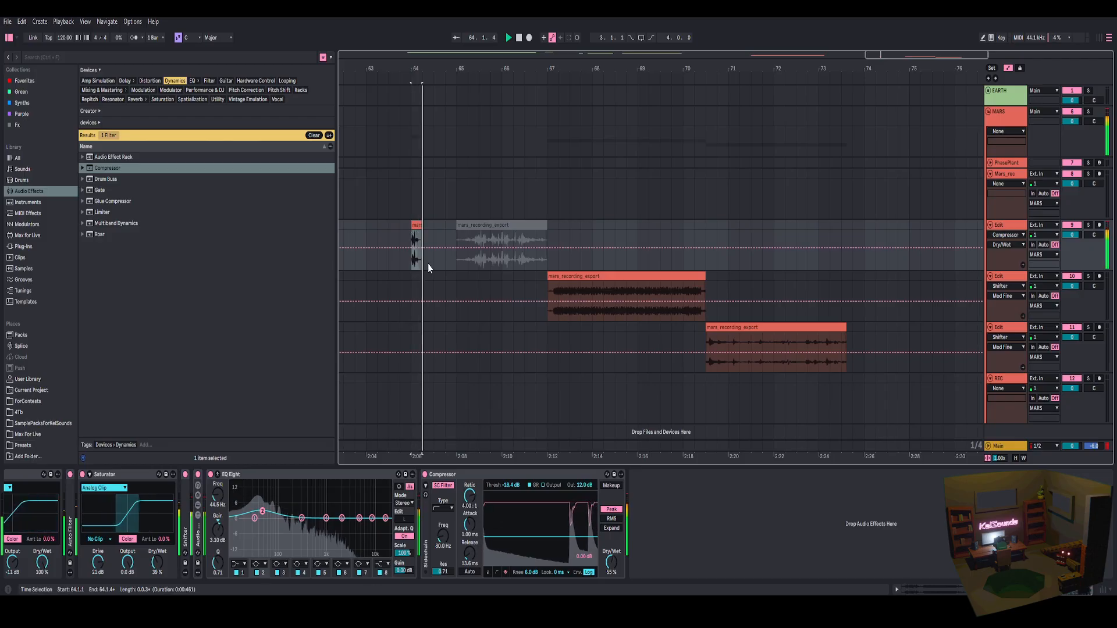
{"action": "left_click", "coordinate": [403, 239]}
{"action": "left_click_drag", "start_coordinate": [418, 70], "coordinate": [500, 115]}
{"action": "key", "text": "space"}
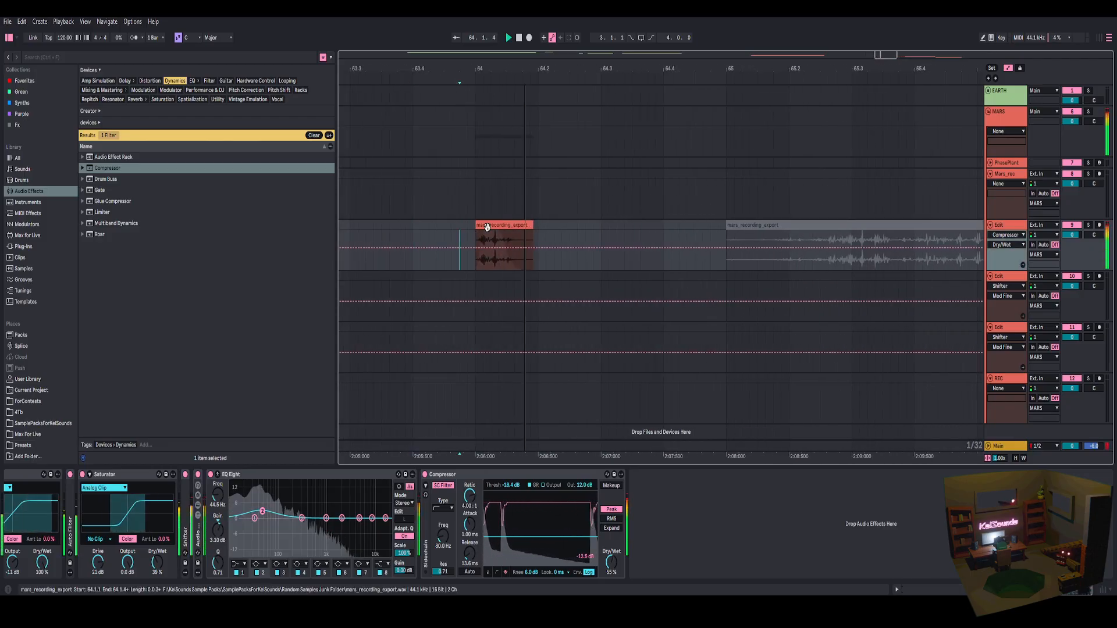
{"action": "left_click", "coordinate": [491, 225]}
{"action": "key", "text": "space"}
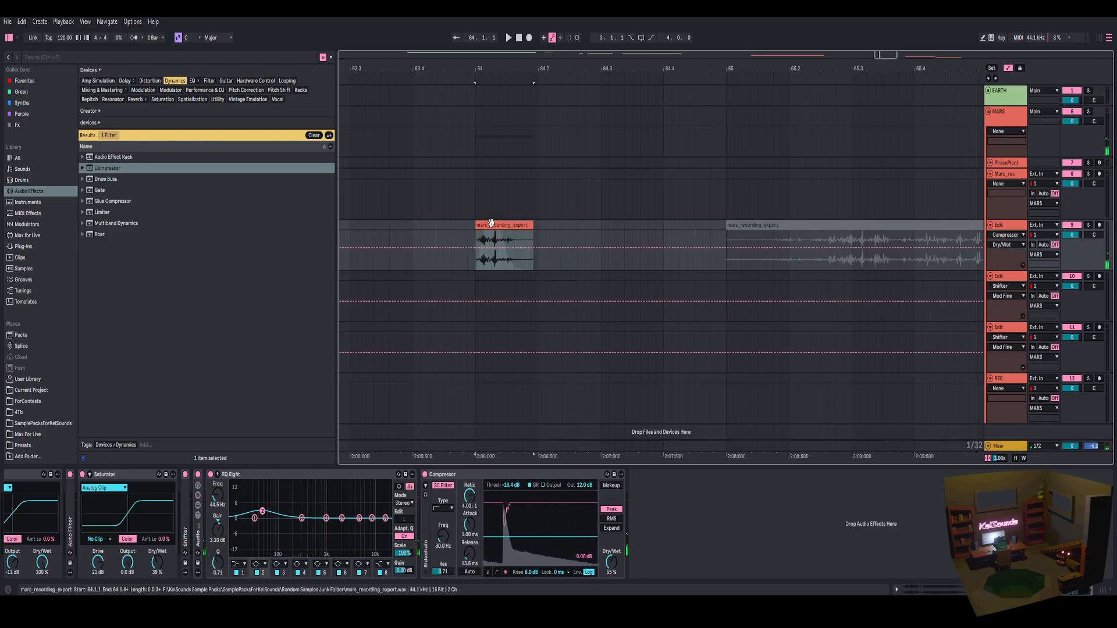
{"action": "key", "text": "space"}
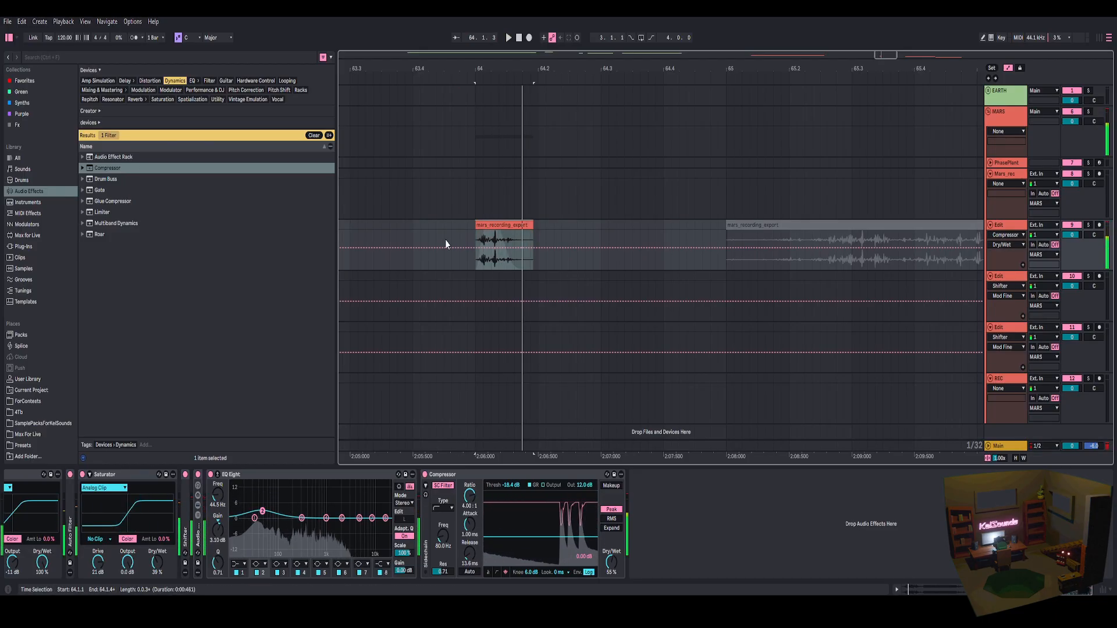
{"action": "left_click", "coordinate": [414, 229]}
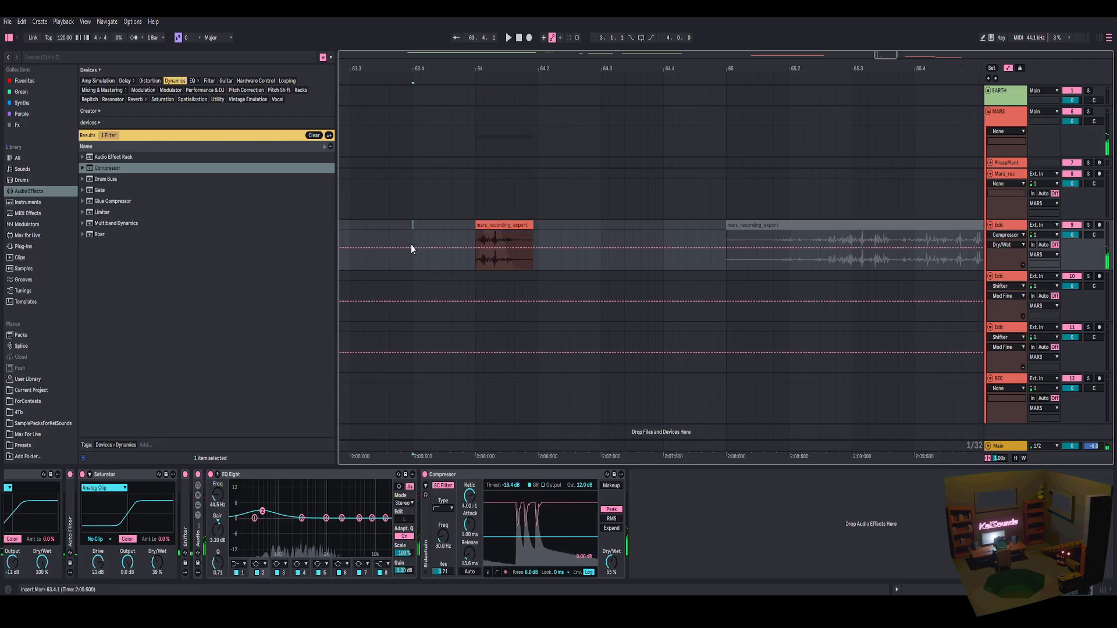
{"action": "key", "text": "space"}
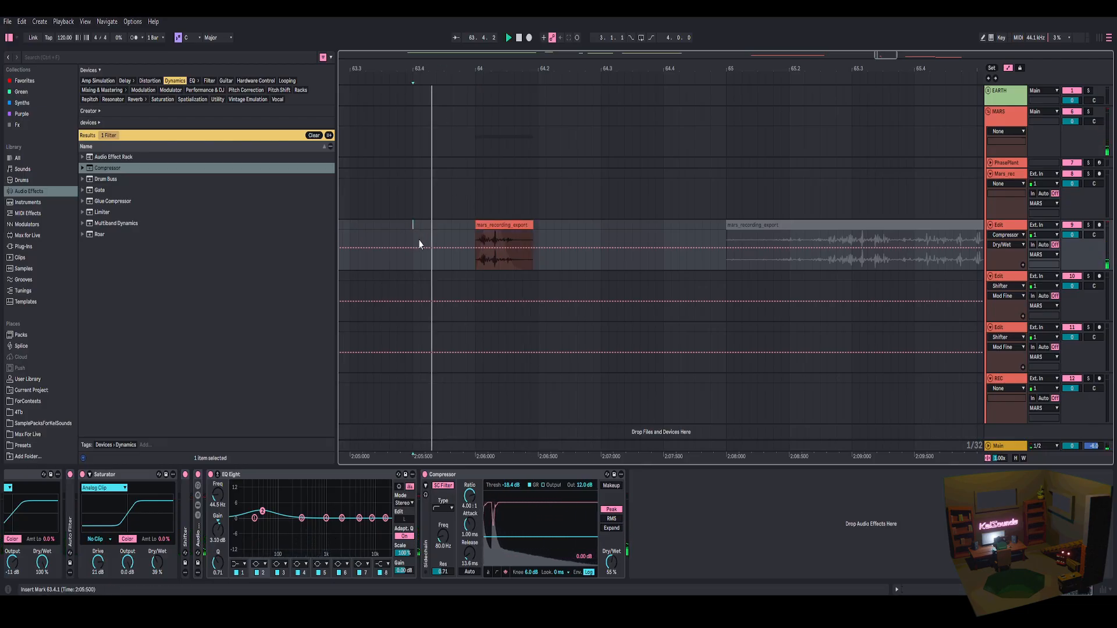
{"action": "left_click_drag", "start_coordinate": [500, 65], "coordinate": [455, 18]}
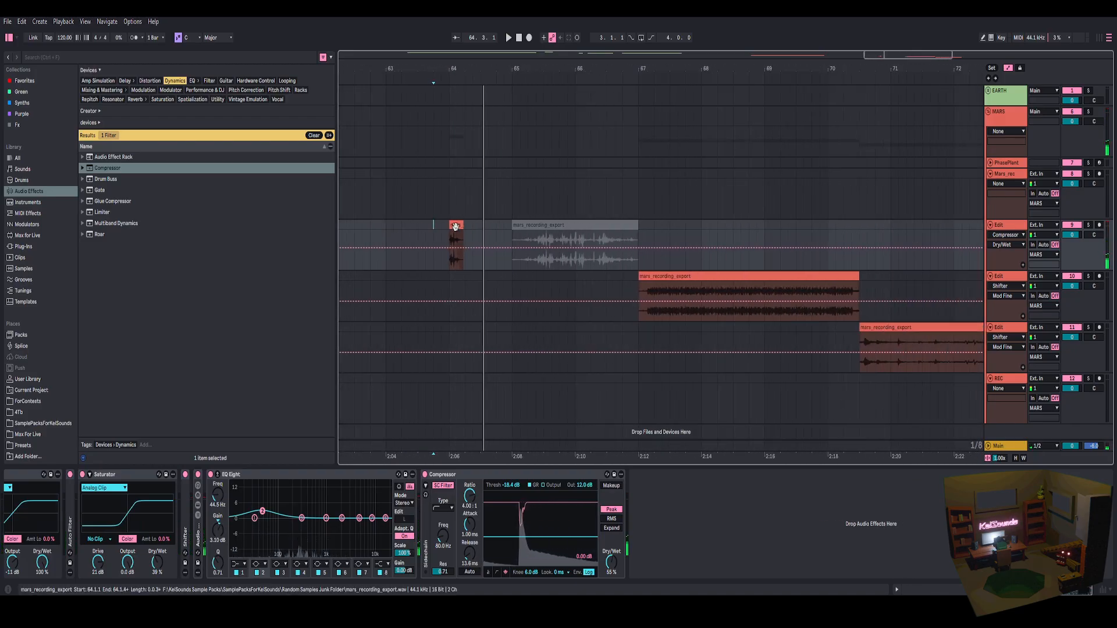
- Audition the processed hit from just before its clip and collapse the EQ Eight
{"action": "left_click", "coordinate": [440, 239]}
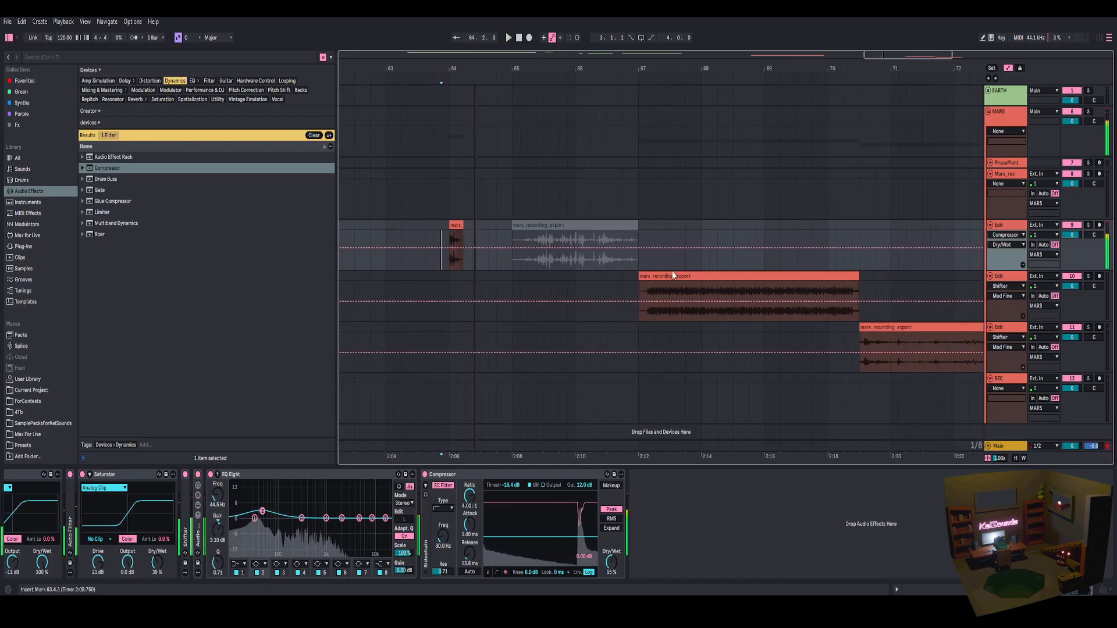
{"action": "double_click", "coordinate": [272, 478]}
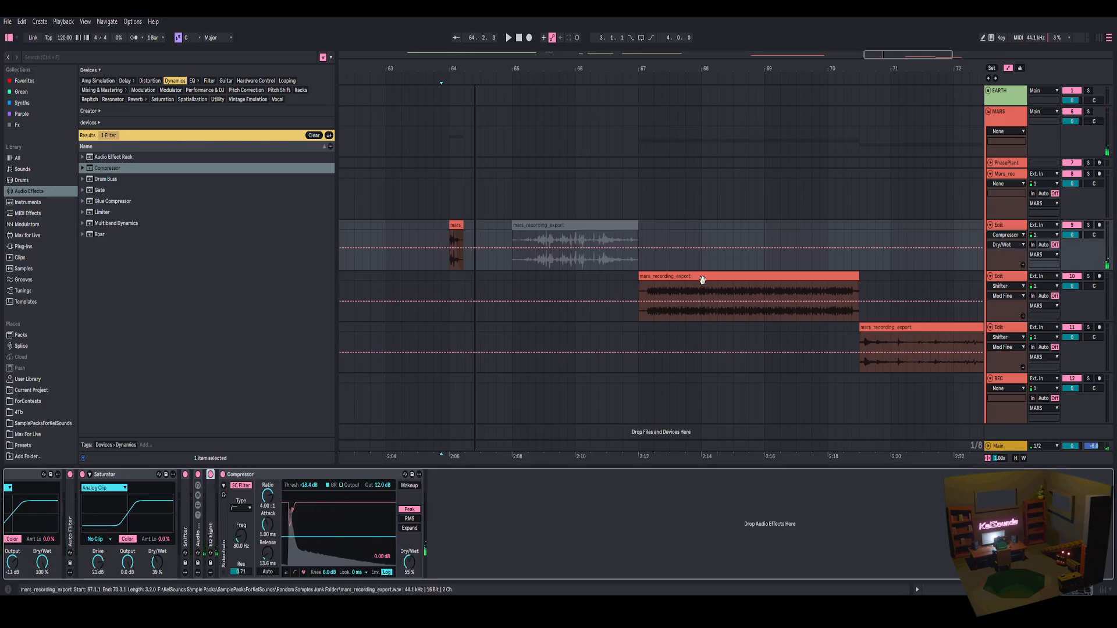
- Audition the Mars recording clip at bar 67 and trim off its quiet lead-in
{"action": "left_click", "coordinate": [701, 278]}
{"action": "key", "text": "z"}
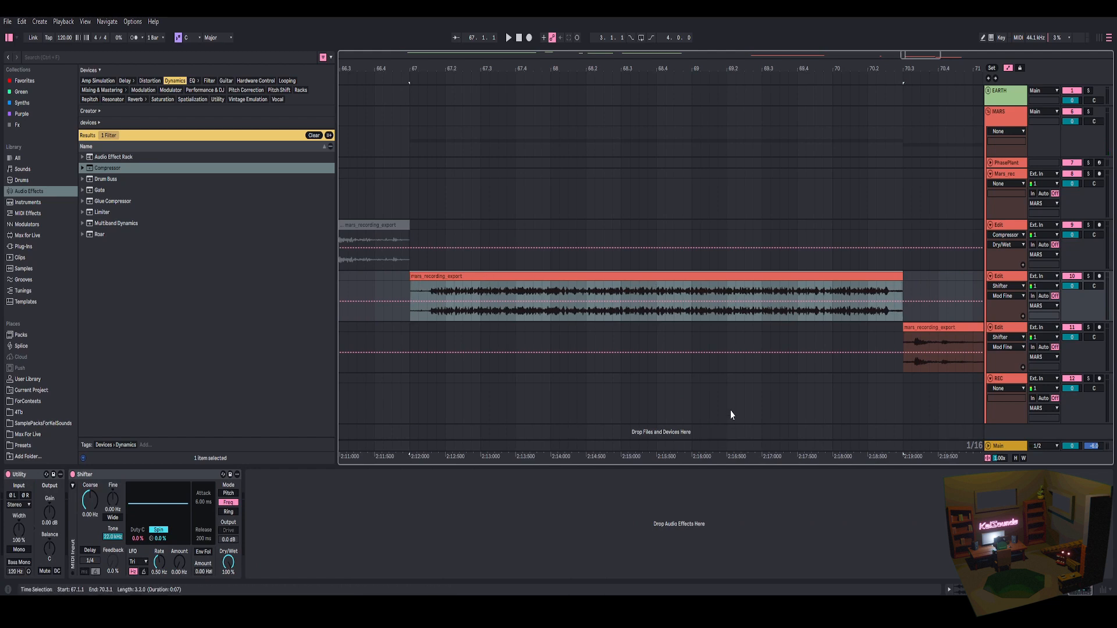
{"action": "key", "text": "shift+Tab"}
{"action": "key", "text": "space"}
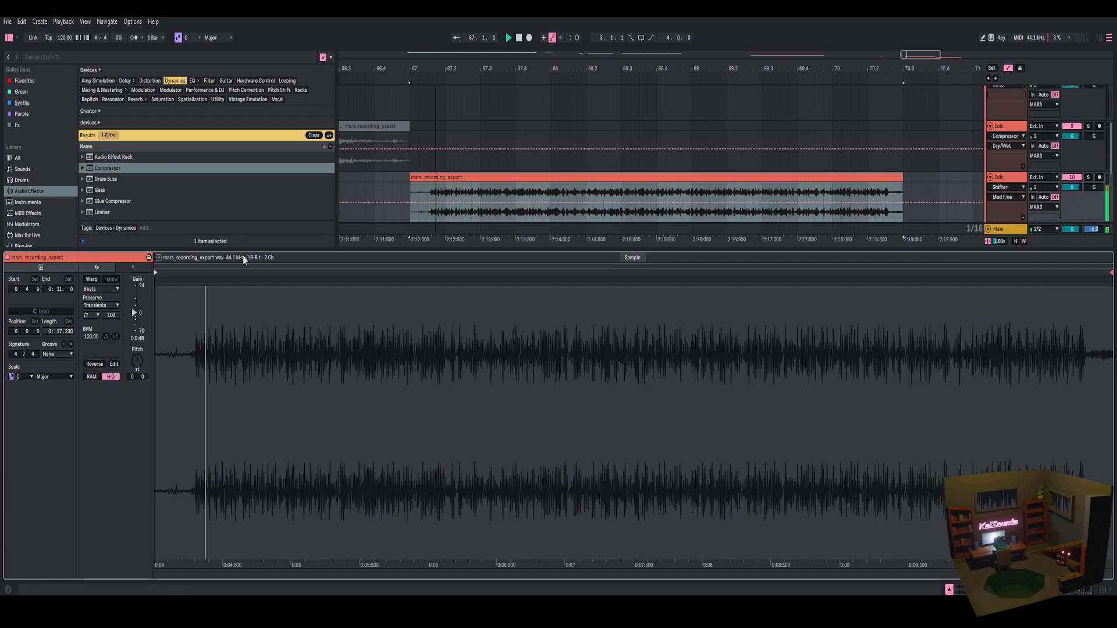
{"action": "key", "text": "shift+Tab"}
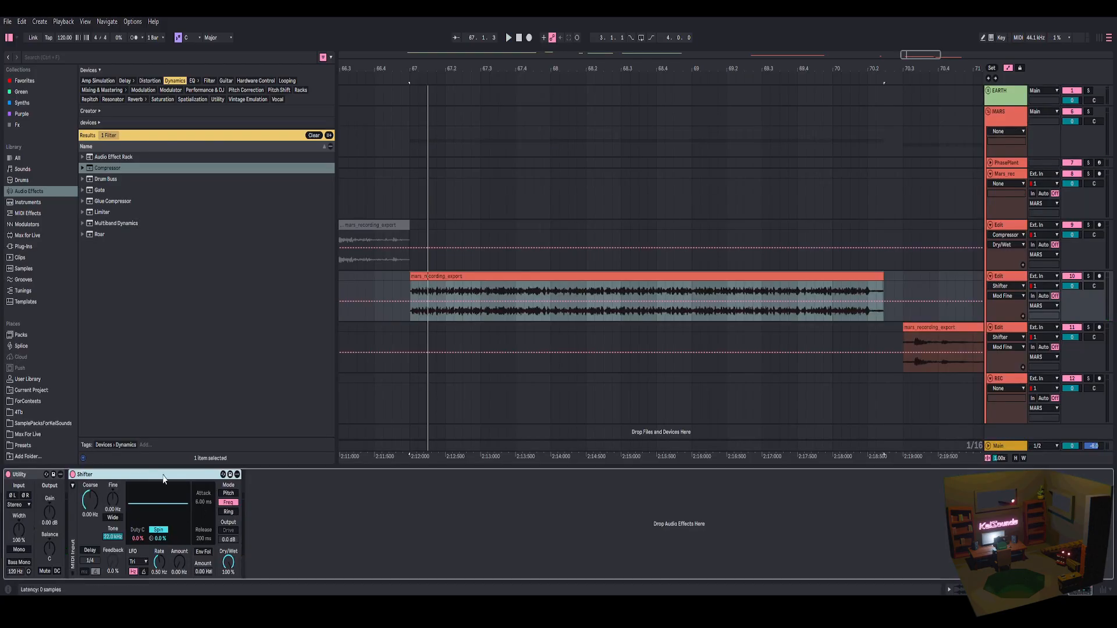
- Delete the Shifter from the bar 67 clip's track and list the Fx collection in the browser
{"action": "key", "text": "Delete"}
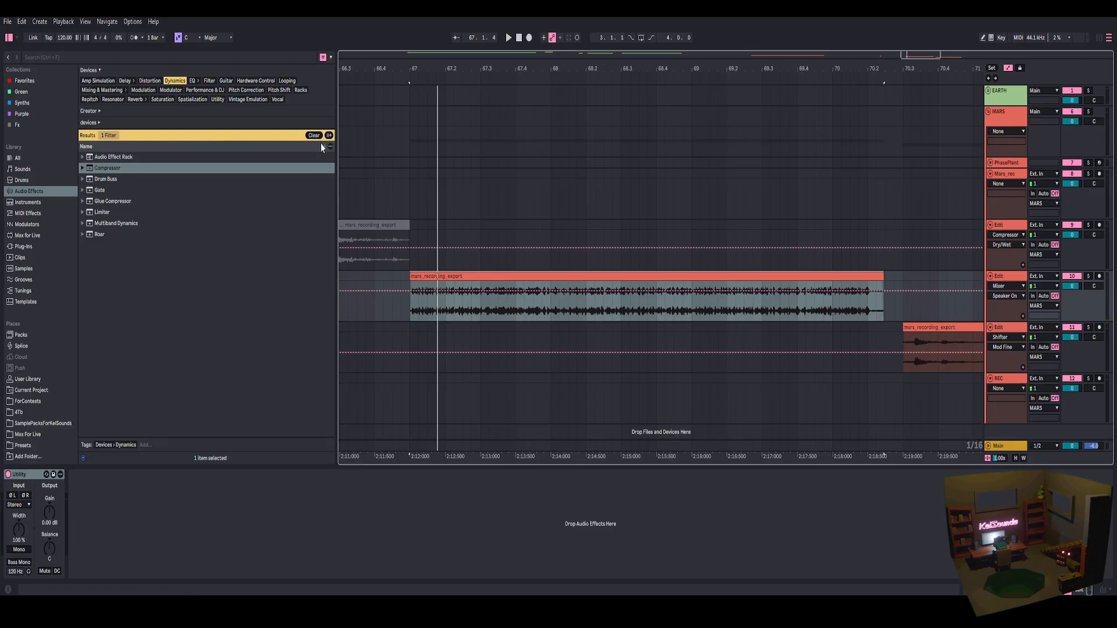
{"action": "left_click", "coordinate": [314, 135]}
{"action": "left_click", "coordinate": [23, 124]}
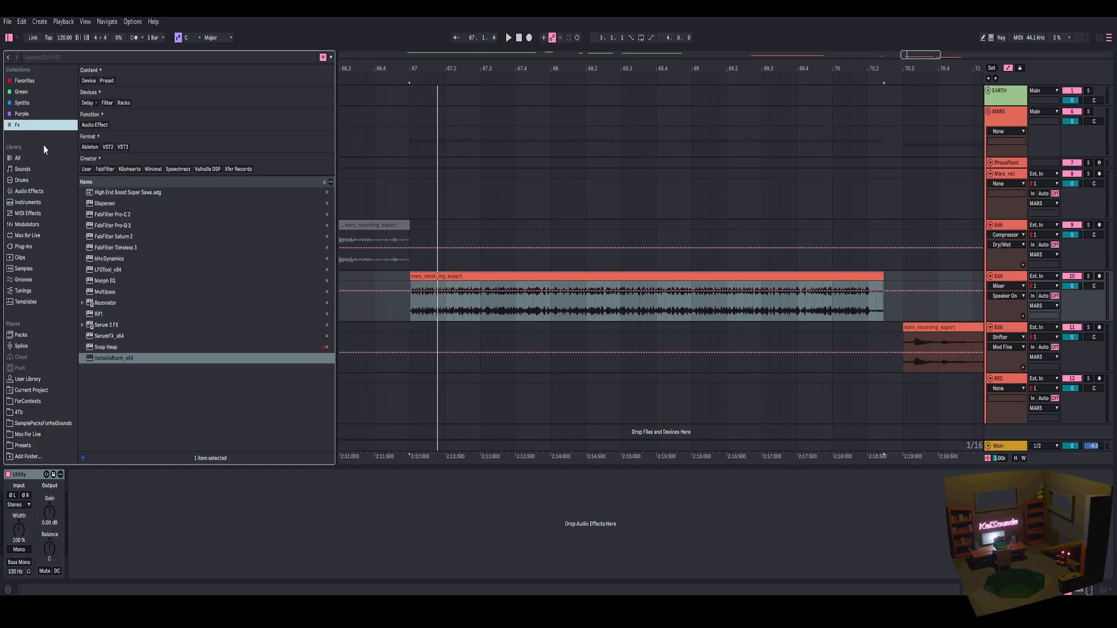
{"action": "left_click", "coordinate": [107, 349]}
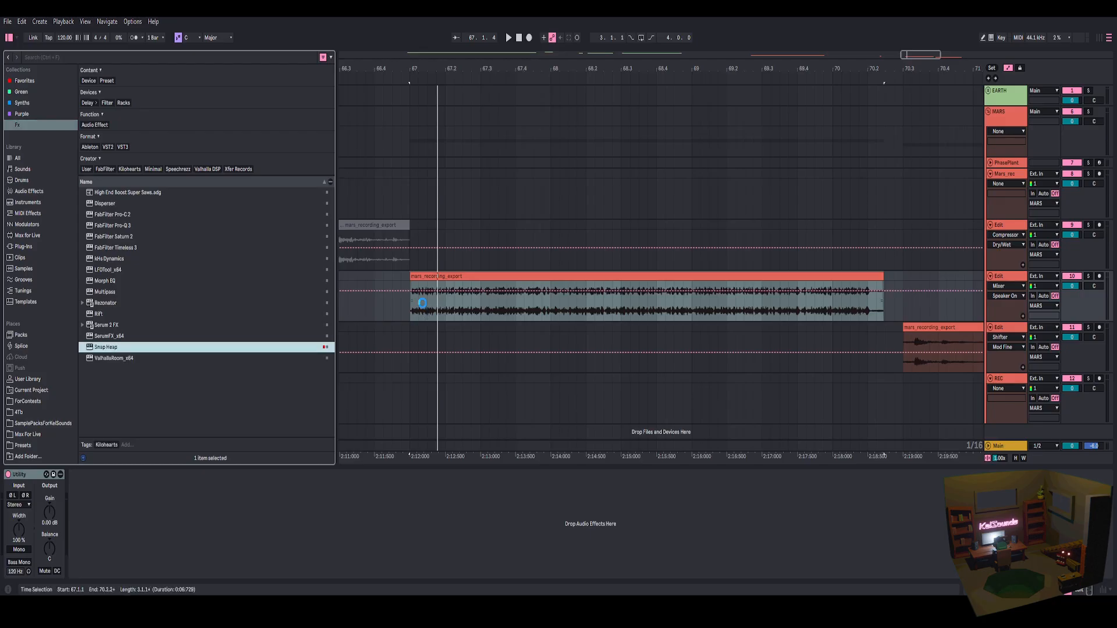
{"action": "left_click", "coordinate": [117, 200]}
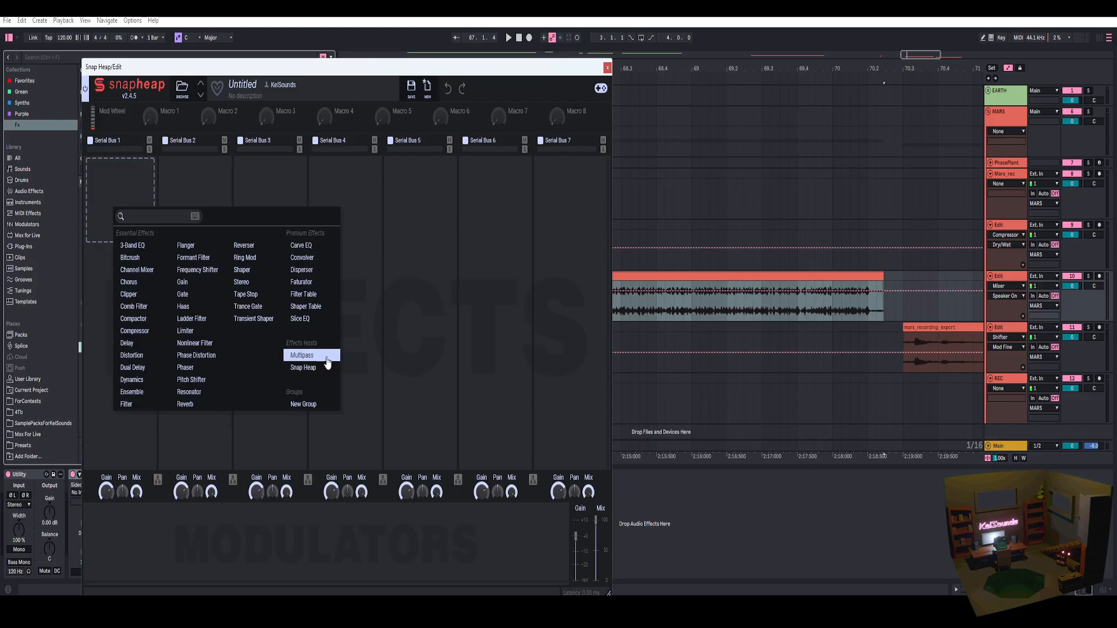
{"action": "left_click", "coordinate": [139, 364]}
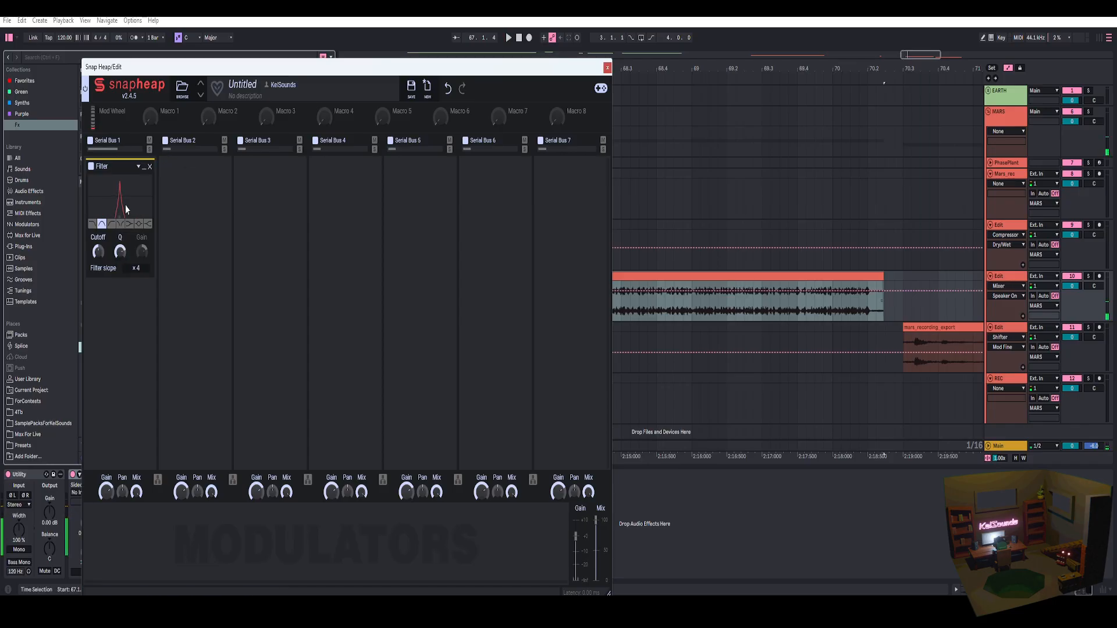
{"action": "key", "text": "space"}
{"action": "left_click_drag", "start_coordinate": [441, 70], "coordinate": [531, 74]}
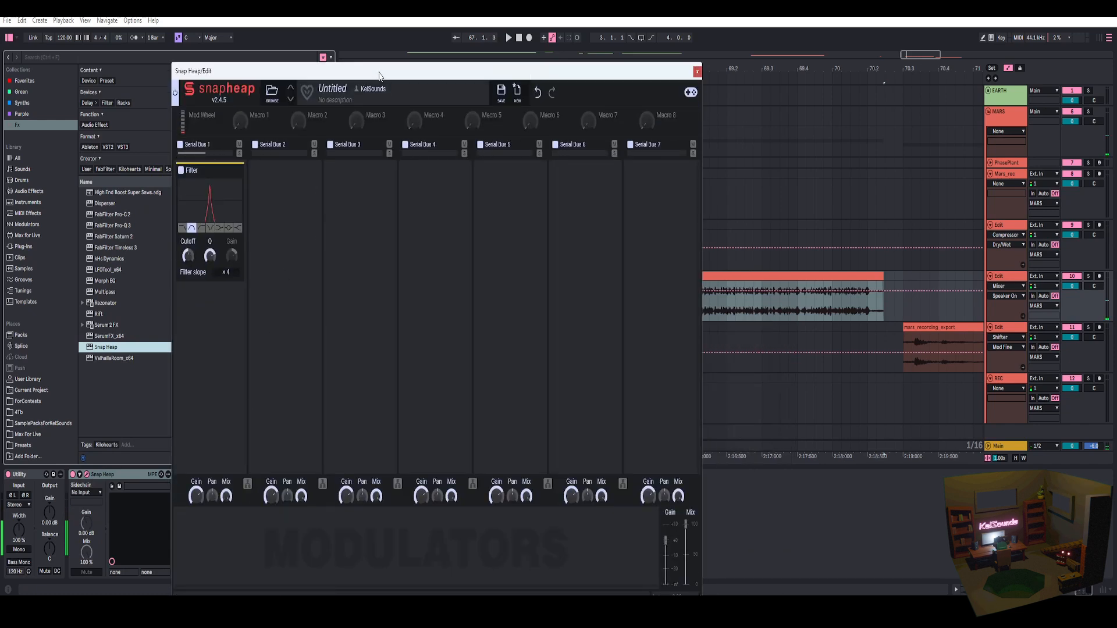
{"action": "left_click_drag", "start_coordinate": [377, 78], "coordinate": [530, 368]}
{"action": "key", "text": "space"}
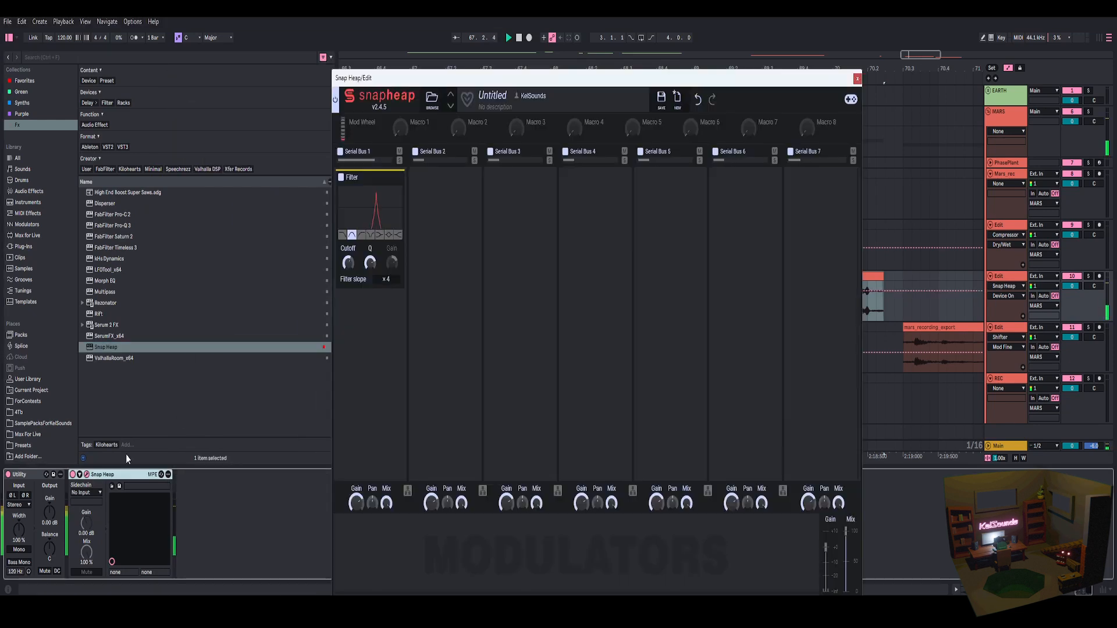
{"action": "left_click", "coordinate": [86, 475]}
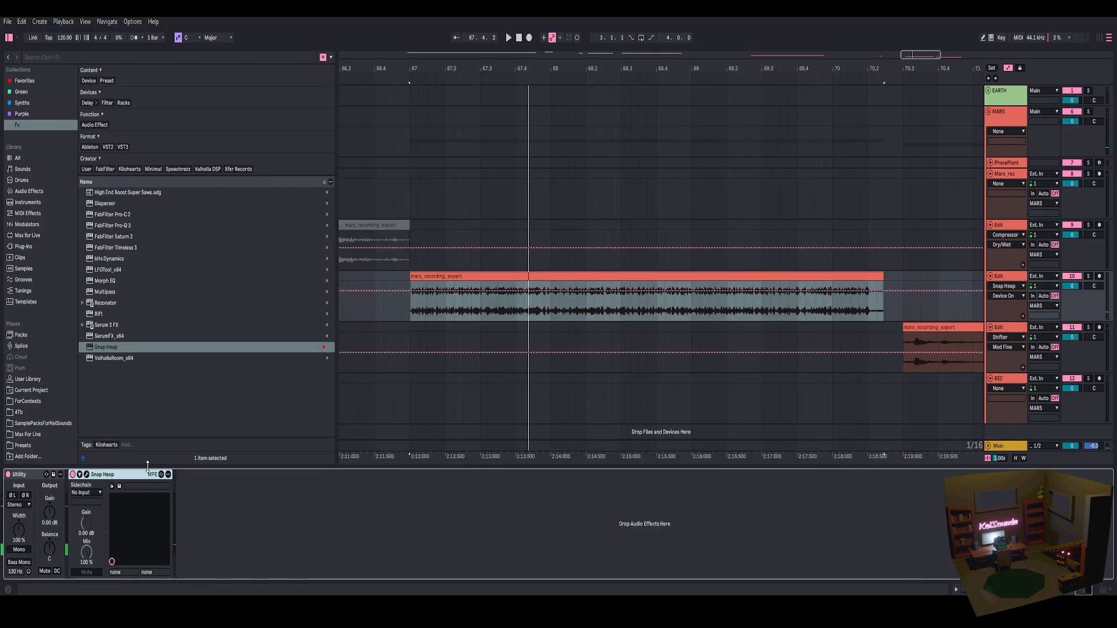
{"action": "key", "text": "Delete"}
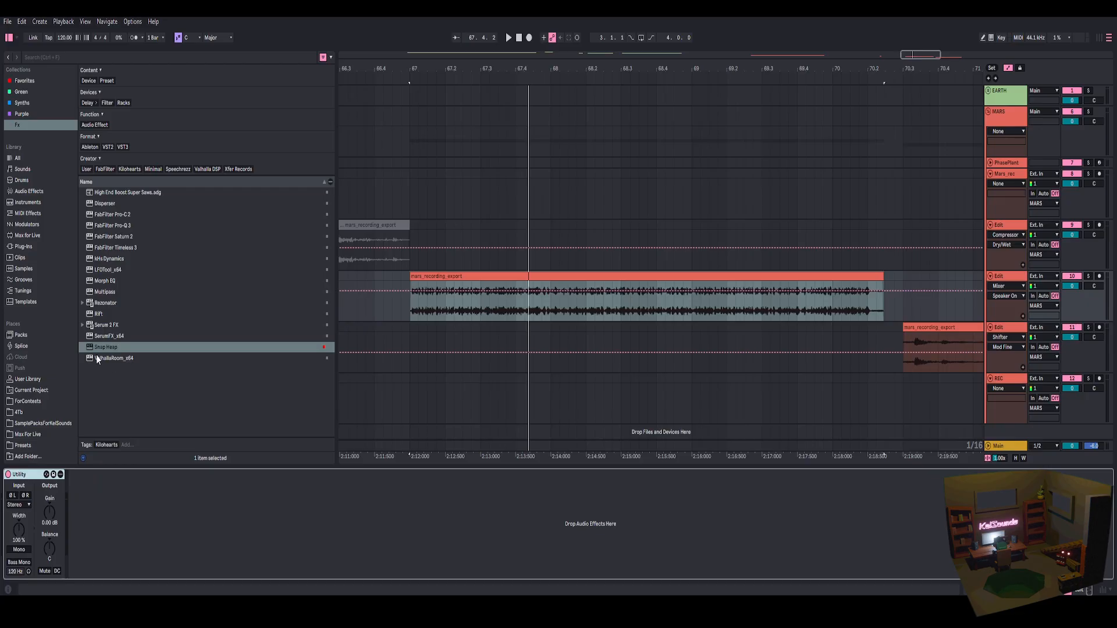
- Add Snap Heap to the bar 67 clip's track and place a narrow band-pass Filter with slope x3 in the first bus
{"action": "double_click", "coordinate": [114, 348]}
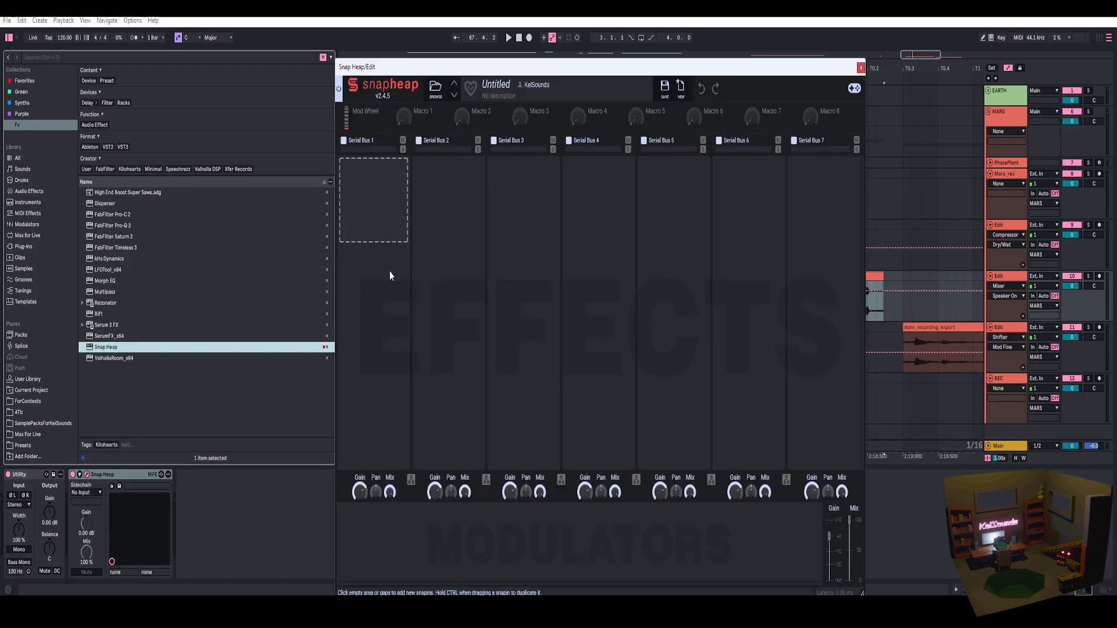
{"action": "left_click", "coordinate": [392, 200]}
{"action": "left_click", "coordinate": [407, 392]}
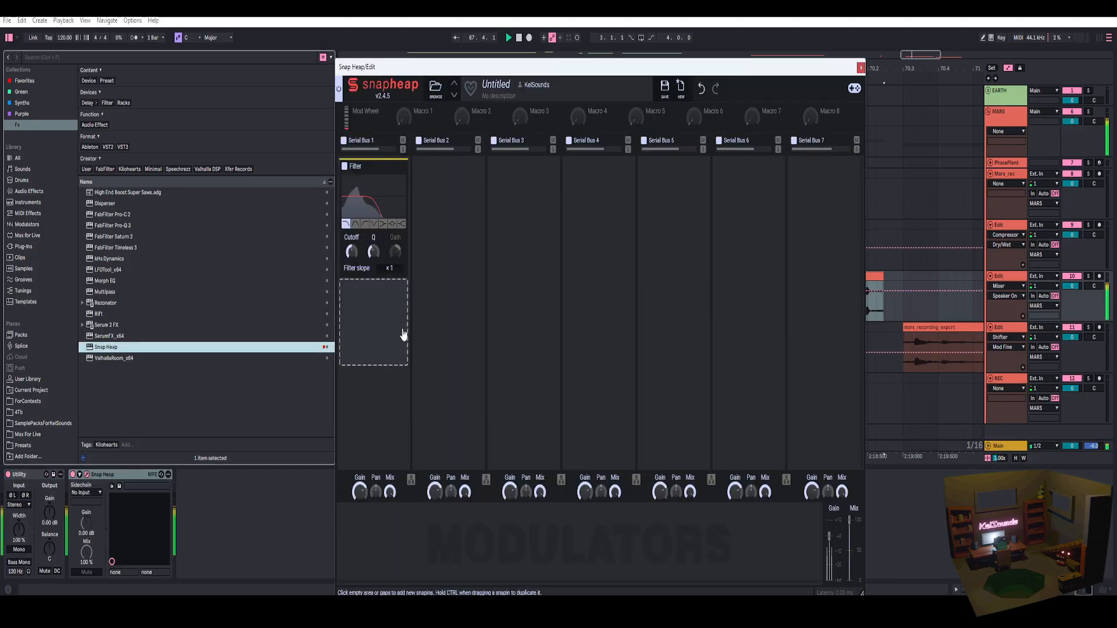
{"action": "left_click", "coordinate": [356, 225]}
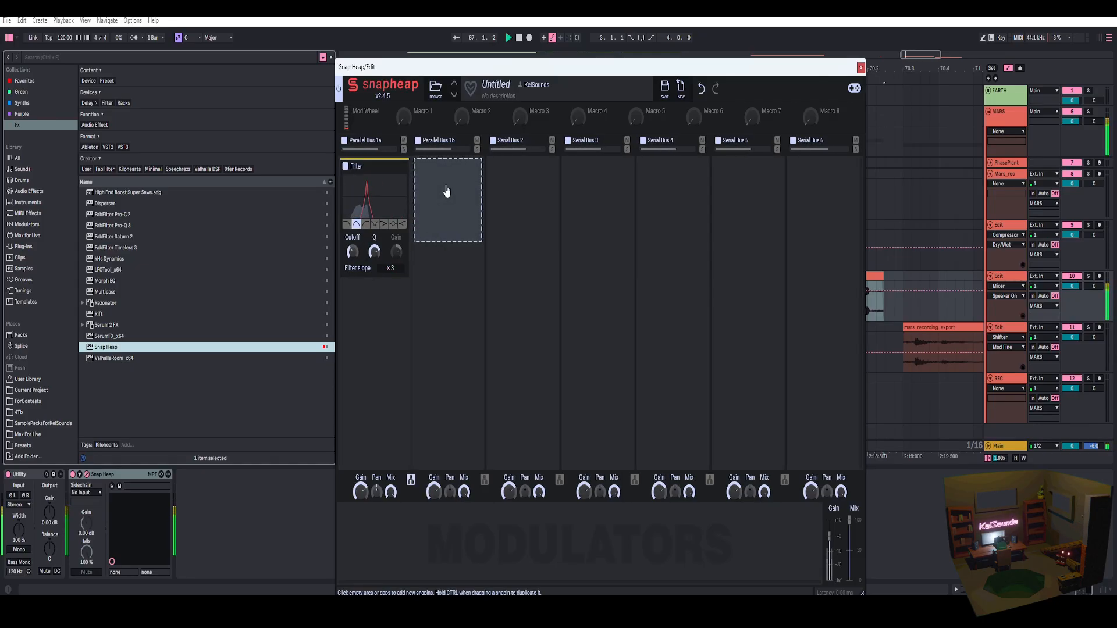
- In Parallel Bus 1b, add a Frequency Shifter set to 583 Hz followed by a band-pass Filter, auditioning the clip
{"action": "left_click", "coordinate": [445, 187]}
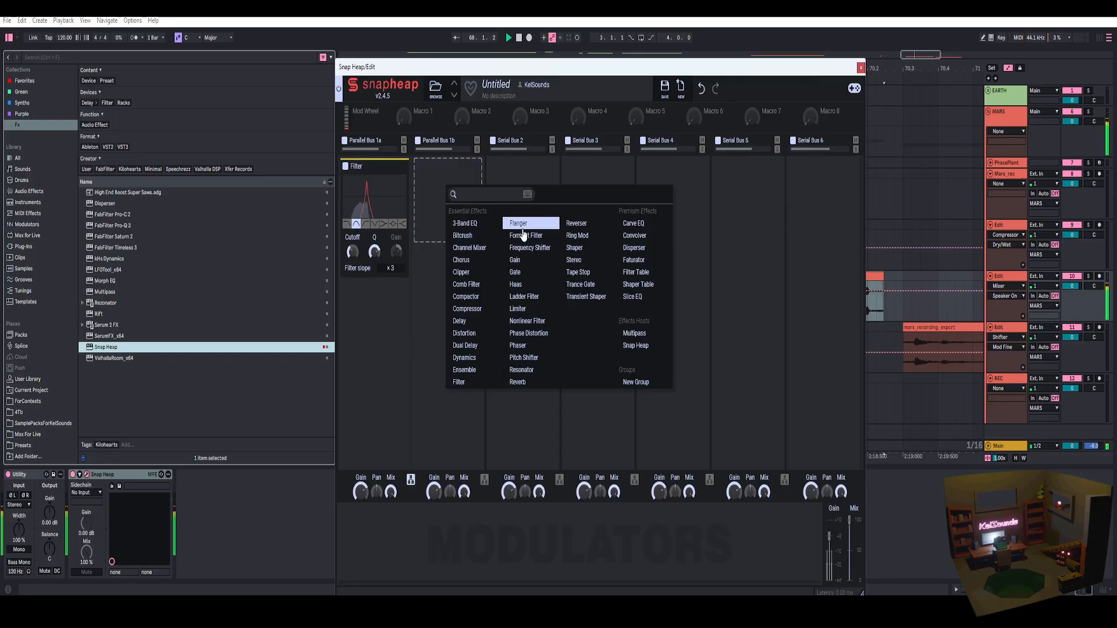
{"action": "left_click", "coordinate": [529, 248]}
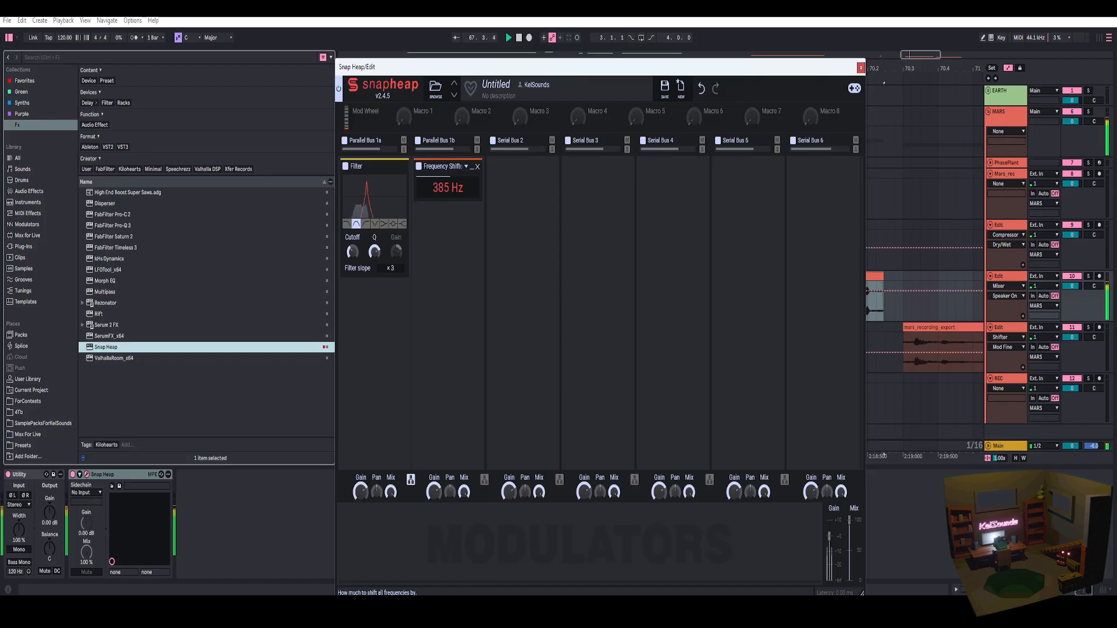
{"action": "left_click", "coordinate": [449, 239]}
{"action": "left_click", "coordinate": [466, 419]}
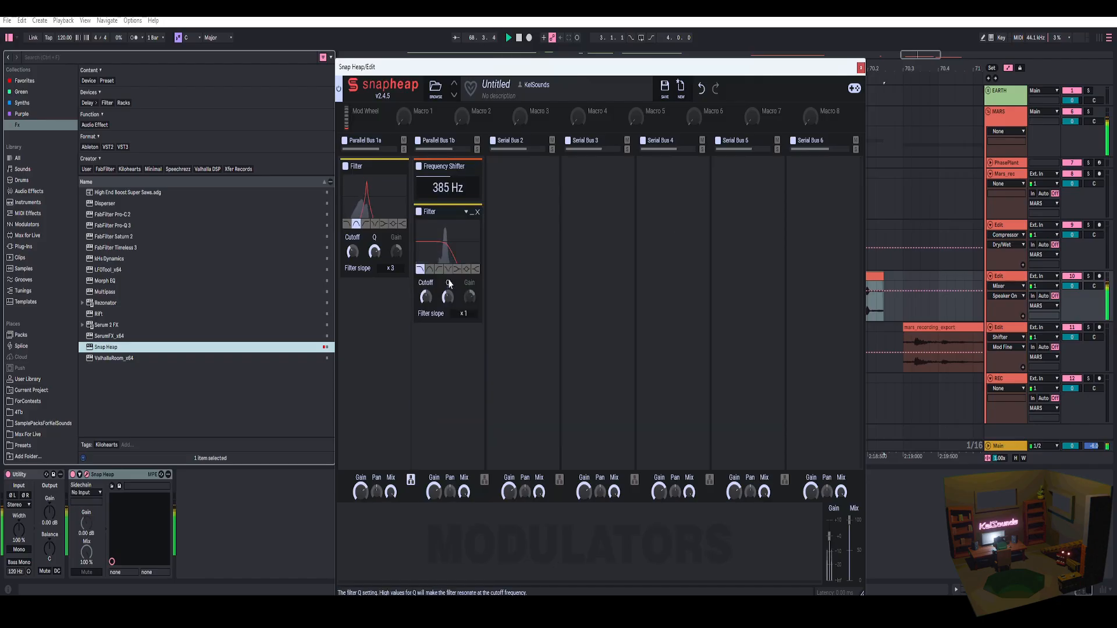
{"action": "left_click_drag", "start_coordinate": [445, 193], "coordinate": [445, 187]}
{"action": "key", "text": "space"}
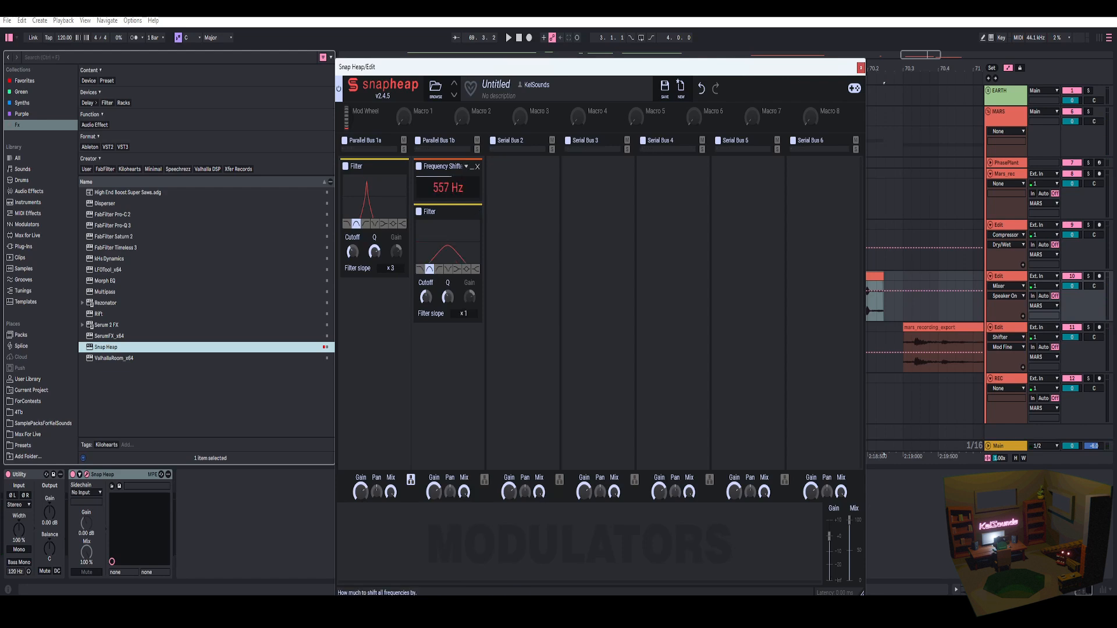
{"action": "left_click_drag", "start_coordinate": [449, 195], "coordinate": [449, 182]}
{"action": "key", "text": "space"}
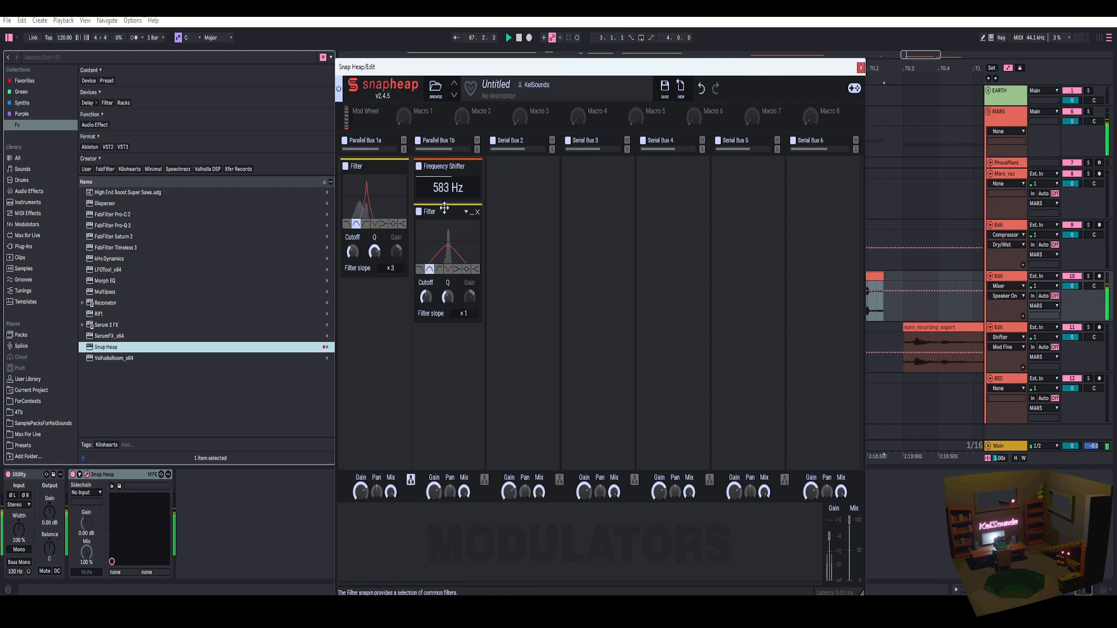
- Insert an Overdrive Distortion before the Filter in Parallel Bus 1b, then set that Filter's slope to x3 and adjust its cutoff
{"action": "left_click", "coordinate": [444, 204]}
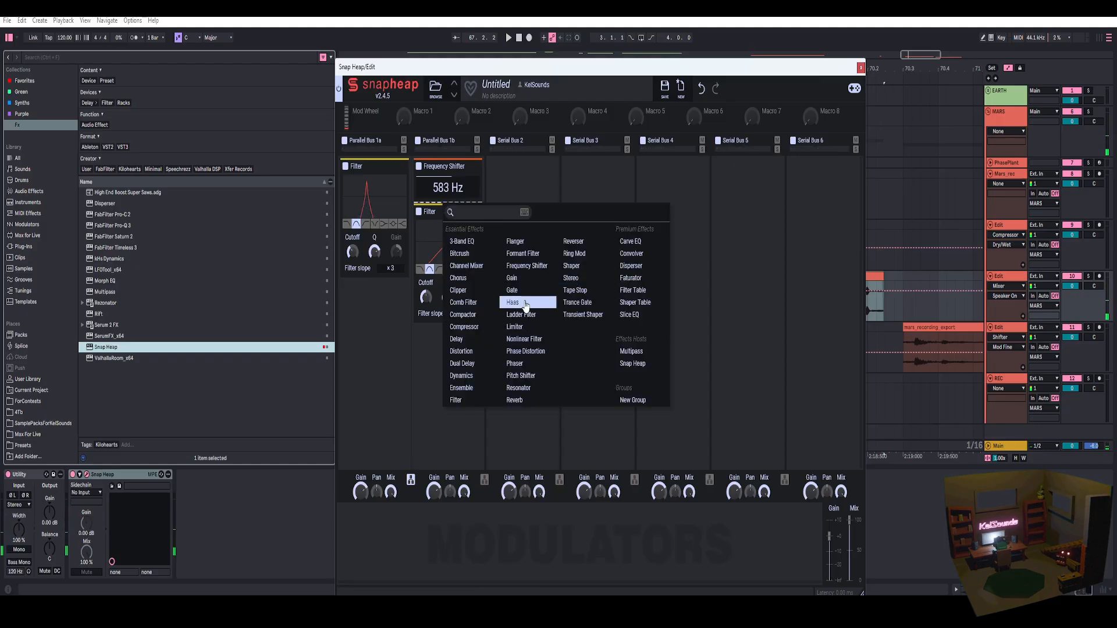
{"action": "left_click", "coordinate": [457, 352]}
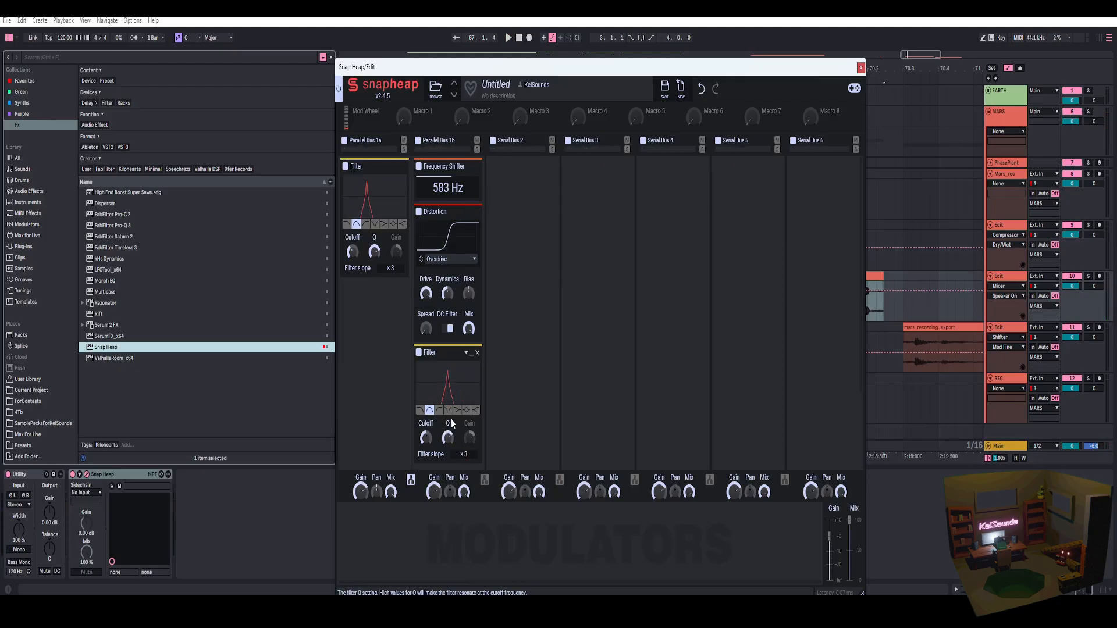
{"action": "left_click_drag", "start_coordinate": [428, 445], "coordinate": [429, 437]}
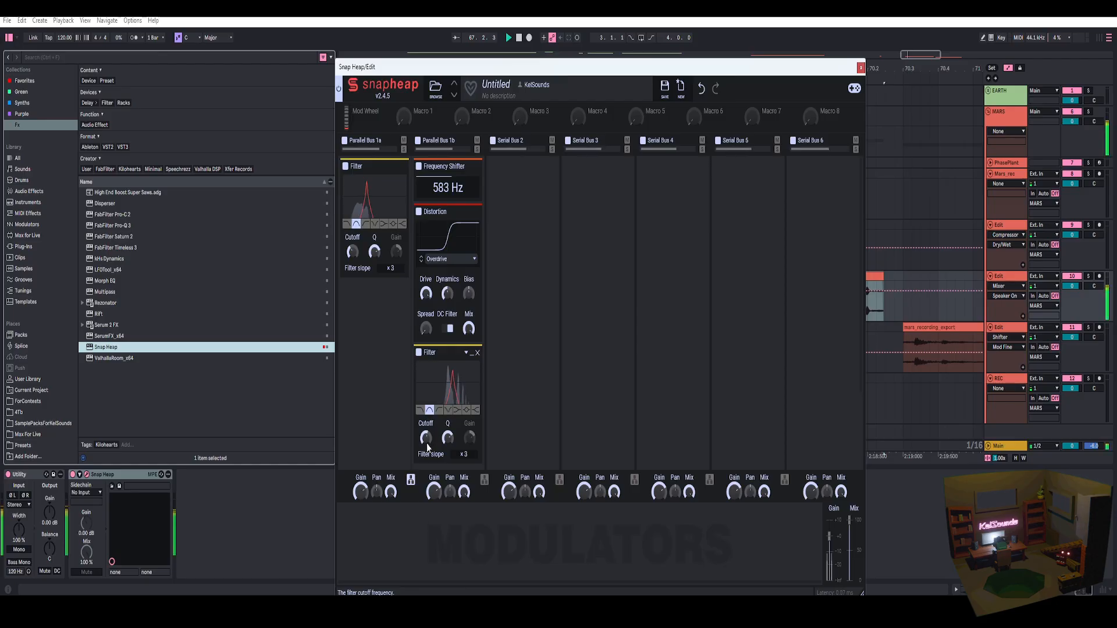
{"action": "left_click", "coordinate": [469, 213]}
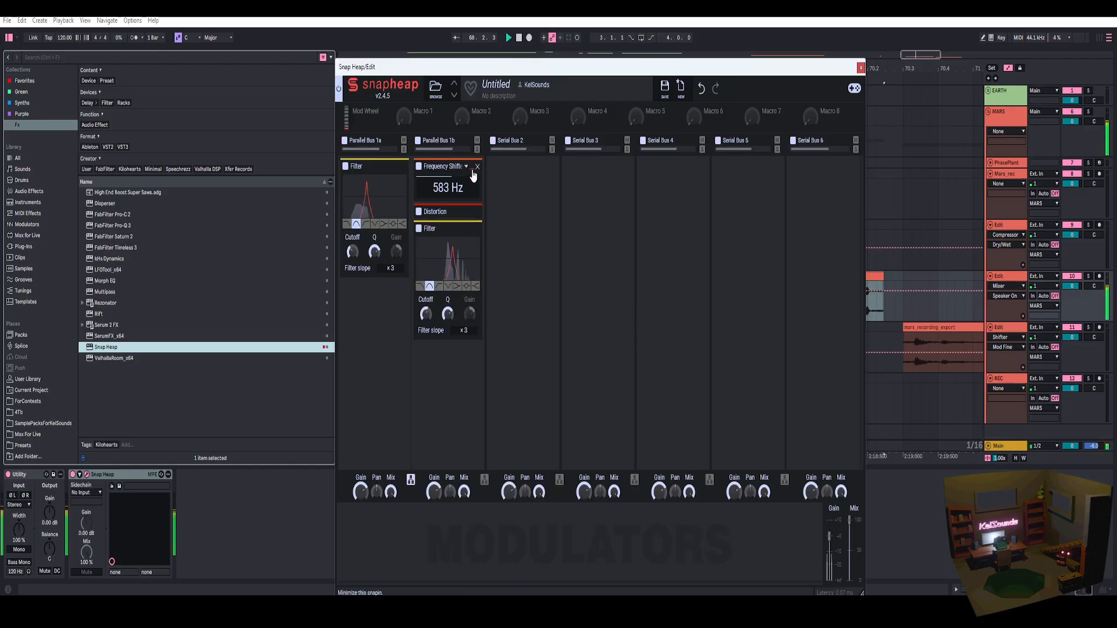
- Add a third parallel bus after Parallel Bus 1b and lower Bus 1b's gain while auditioning
{"action": "left_click", "coordinate": [484, 479]}
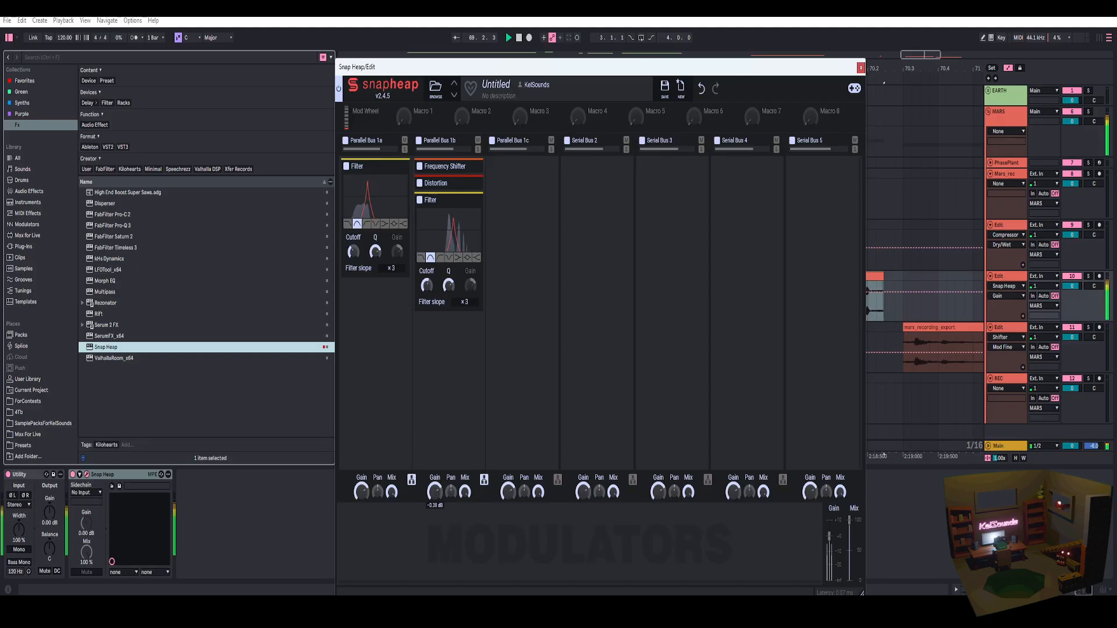
{"action": "left_click", "coordinate": [435, 491]}
{"action": "key", "text": "space"}
- Add an LFO modulator to Snap Heap and set its shape to the classic Sine
{"action": "left_click", "coordinate": [381, 530]}
{"action": "left_click", "coordinate": [389, 508]}
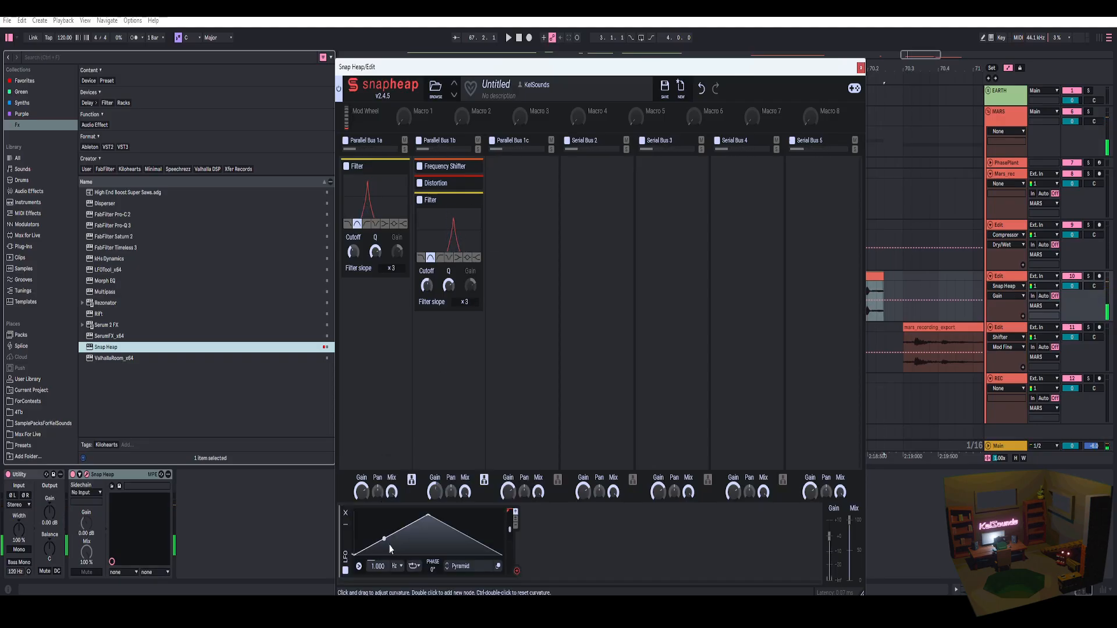
{"action": "left_click", "coordinate": [460, 566]}
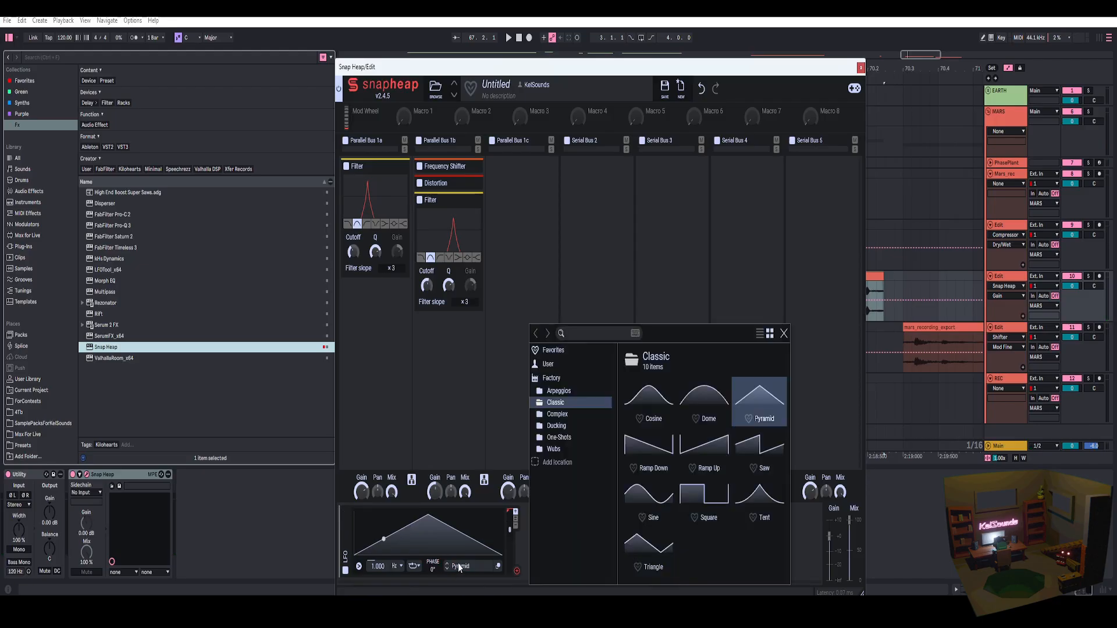
{"action": "left_click", "coordinate": [656, 505]}
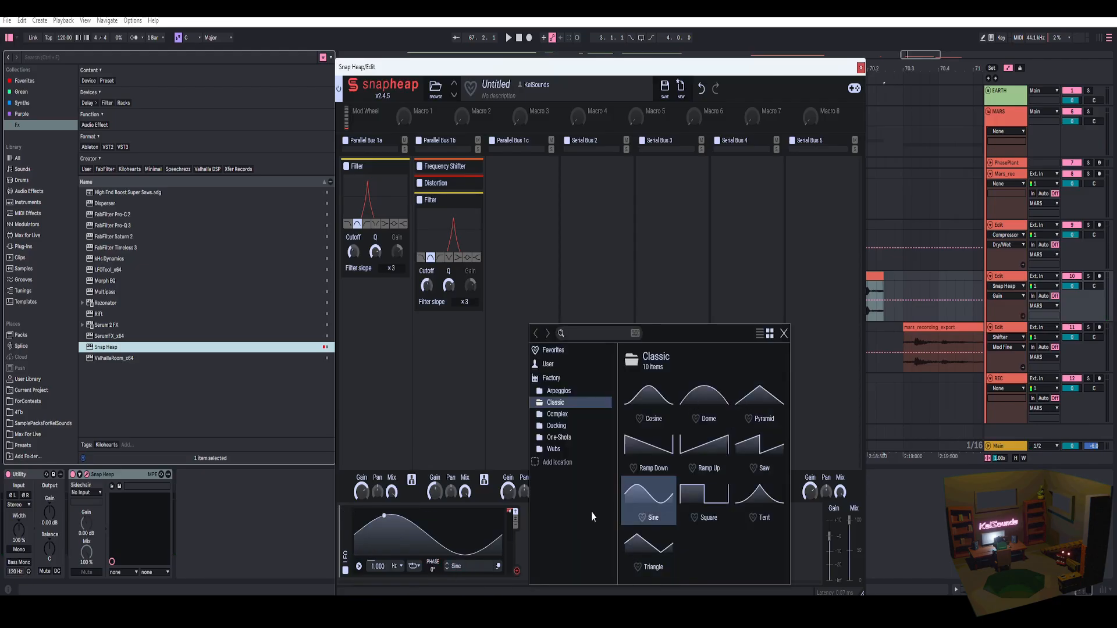
{"action": "left_click", "coordinate": [465, 538]}
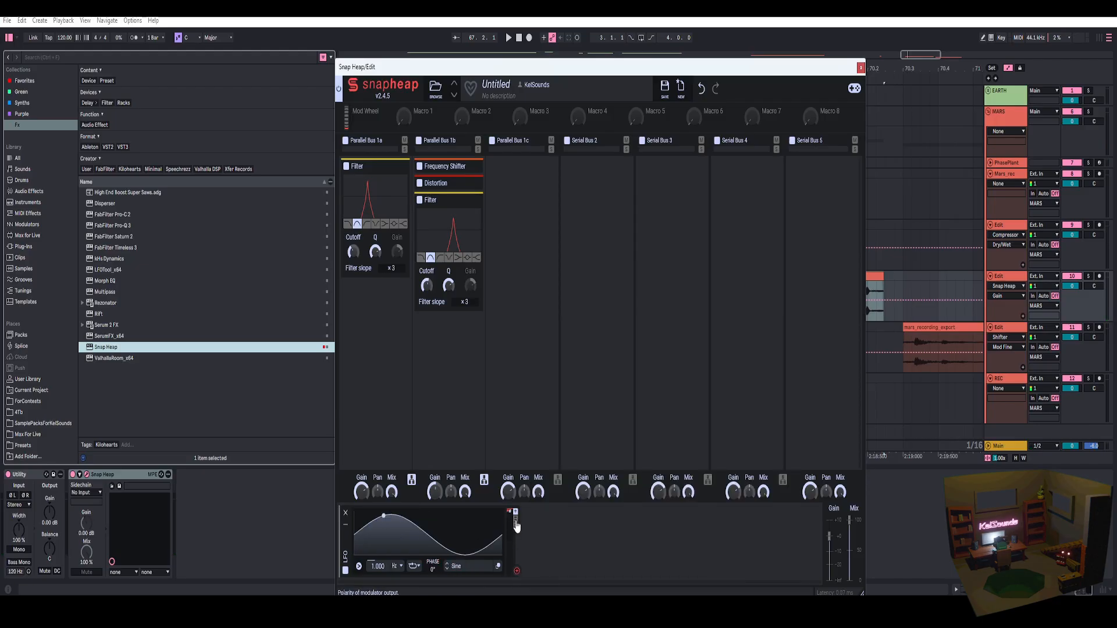
- Make the LFO bipolar and assign it to the cutoffs of both Filters
{"action": "left_click", "coordinate": [516, 522]}
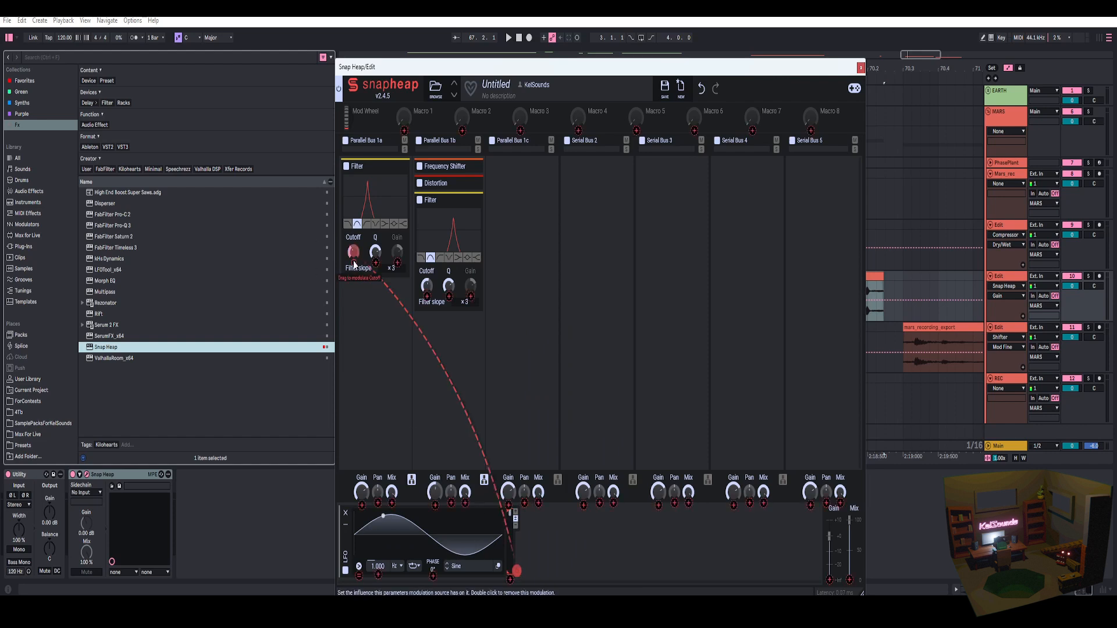
{"action": "left_click_drag", "start_coordinate": [355, 265], "coordinate": [355, 250]}
{"action": "left_click_drag", "start_coordinate": [428, 298], "coordinate": [427, 289]}
- Set the LFO rate to 0.840 Hz while auditioning and lower the gain of Parallel Bus 1a to about -7.4 dB
{"action": "left_click_drag", "start_coordinate": [378, 566], "coordinate": [378, 569]}
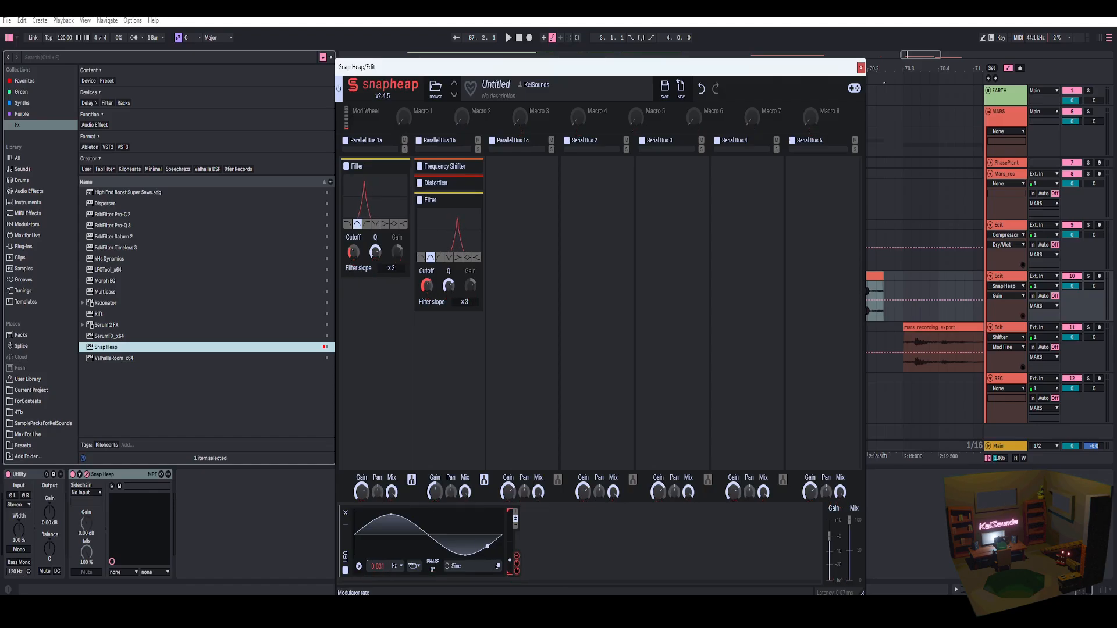
{"action": "key", "text": "space"}
{"action": "left_click_drag", "start_coordinate": [378, 569], "coordinate": [378, 568]}
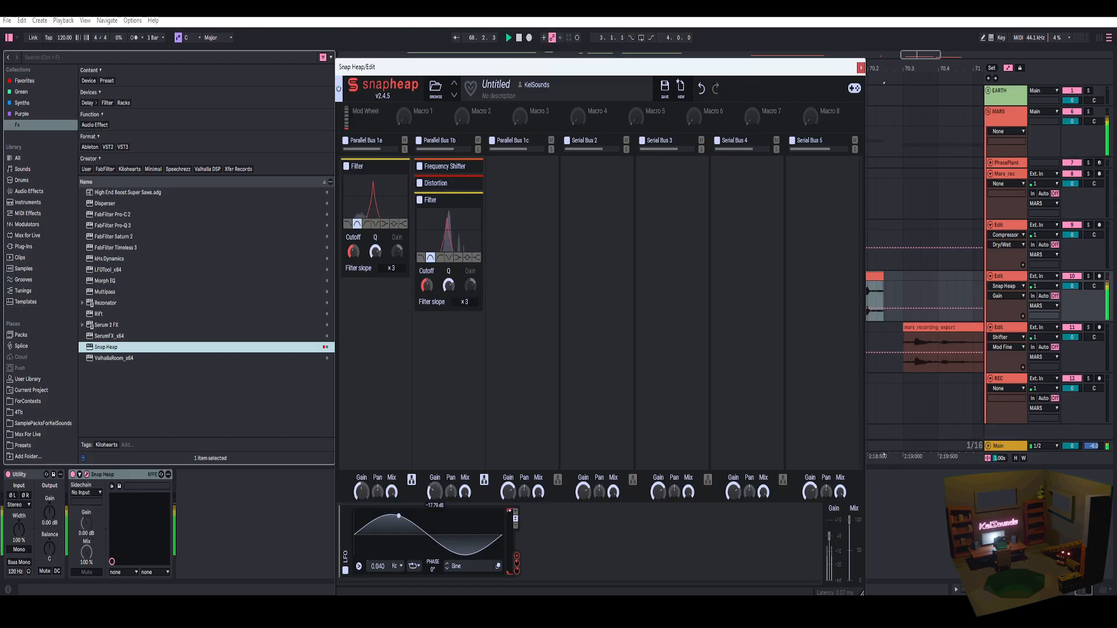
{"action": "left_click_drag", "start_coordinate": [360, 492], "coordinate": [360, 500]}
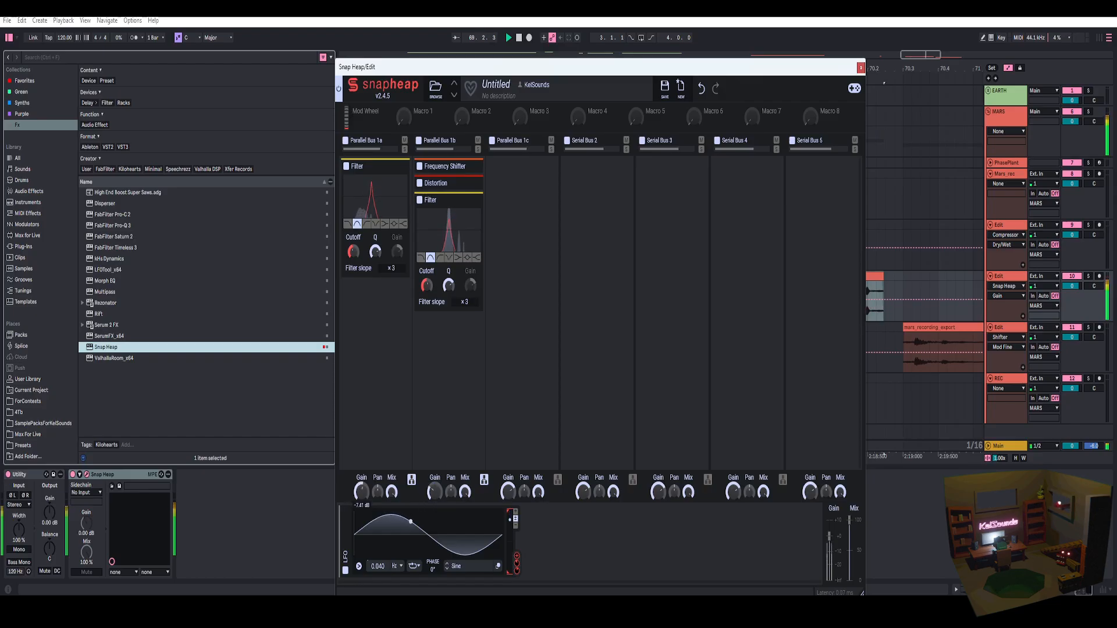
- Add Parallel Bus 1d, insert a band-pass Filter with x3 slope on Parallel Bus 1c and assign the LFO to its cutoff
{"action": "left_click_drag", "start_coordinate": [435, 492], "coordinate": [435, 495]}
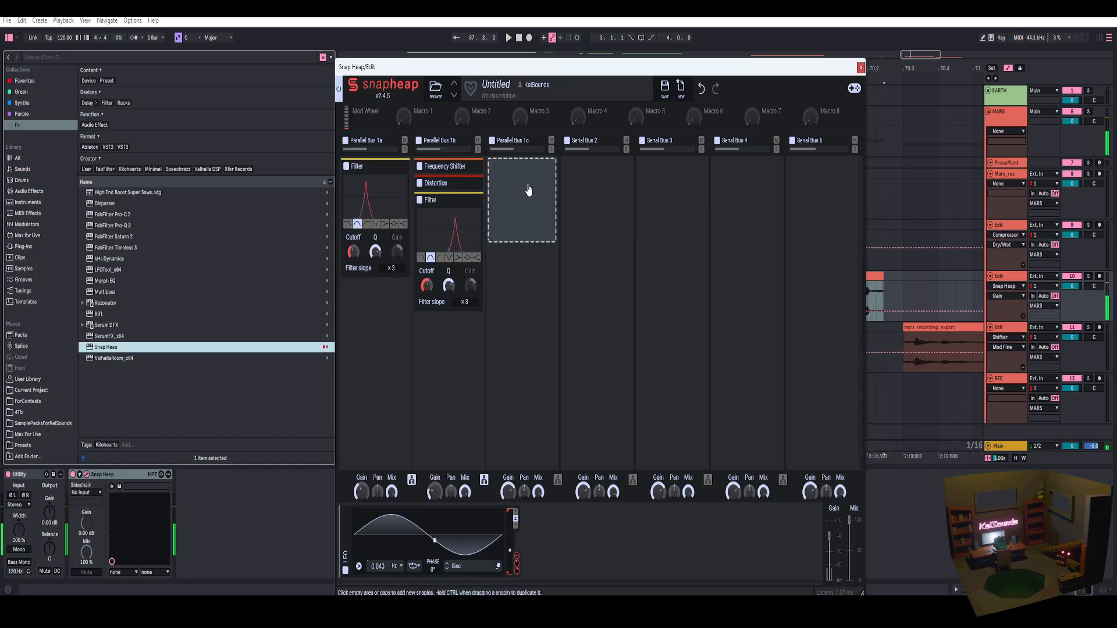
{"action": "left_click", "coordinate": [558, 488]}
{"action": "left_click", "coordinate": [519, 228]}
{"action": "left_click", "coordinate": [532, 387]}
{"action": "left_click", "coordinate": [539, 268]}
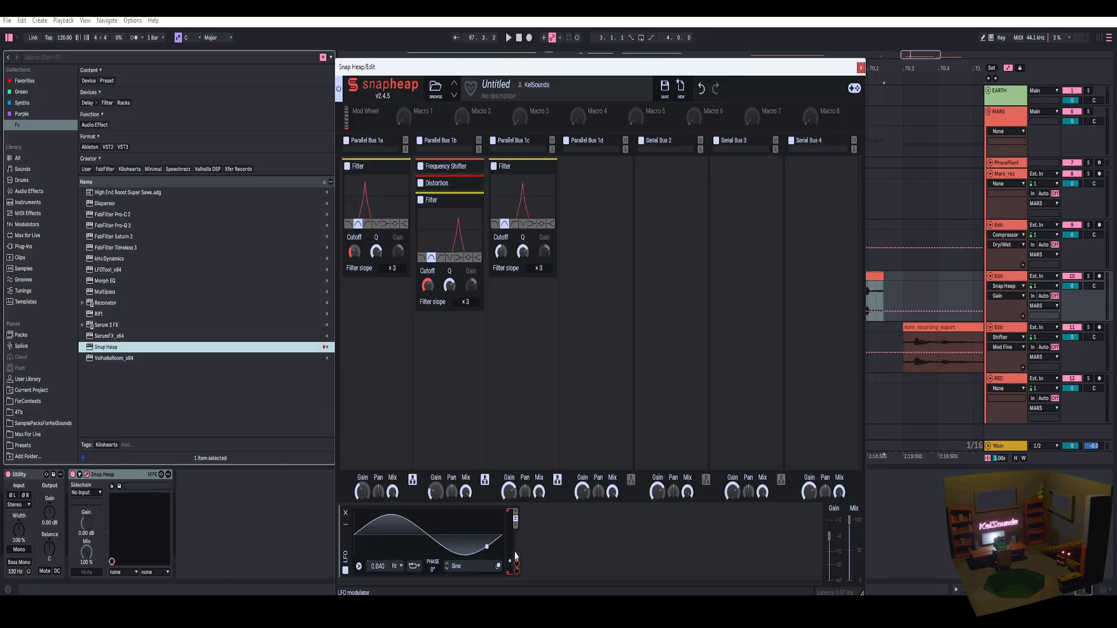
{"action": "left_click_drag", "start_coordinate": [517, 560], "coordinate": [515, 244]}
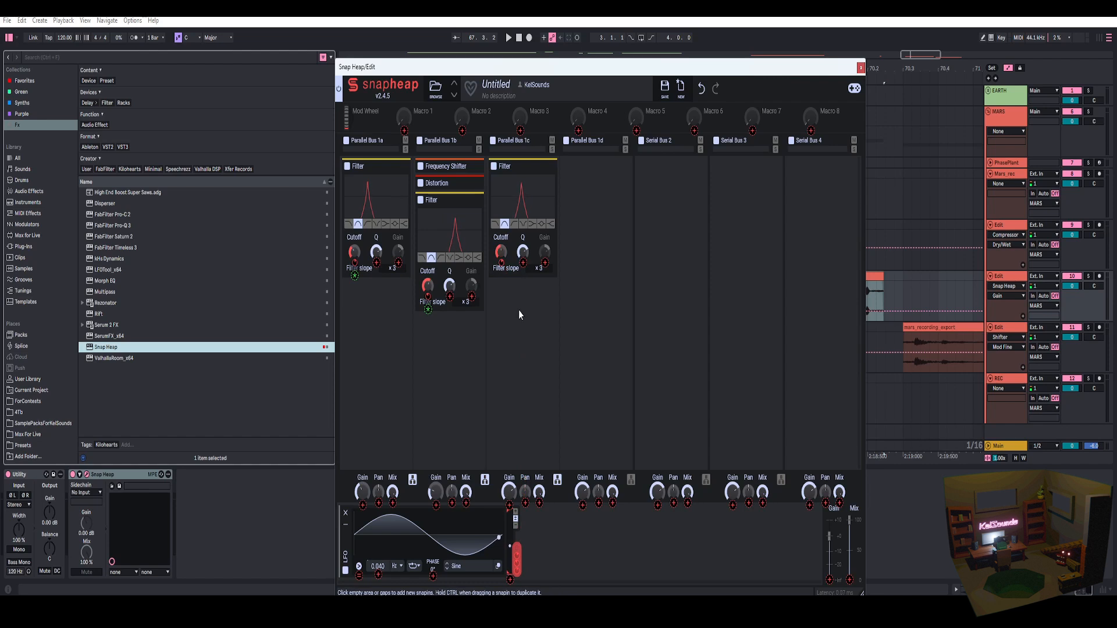
- Insert a Frequency Shifter set to 207 Hz and an Overdrive Distortion ahead of the Filter on Parallel Bus 1c
{"action": "left_click", "coordinate": [508, 159]}
{"action": "left_click", "coordinate": [592, 221]}
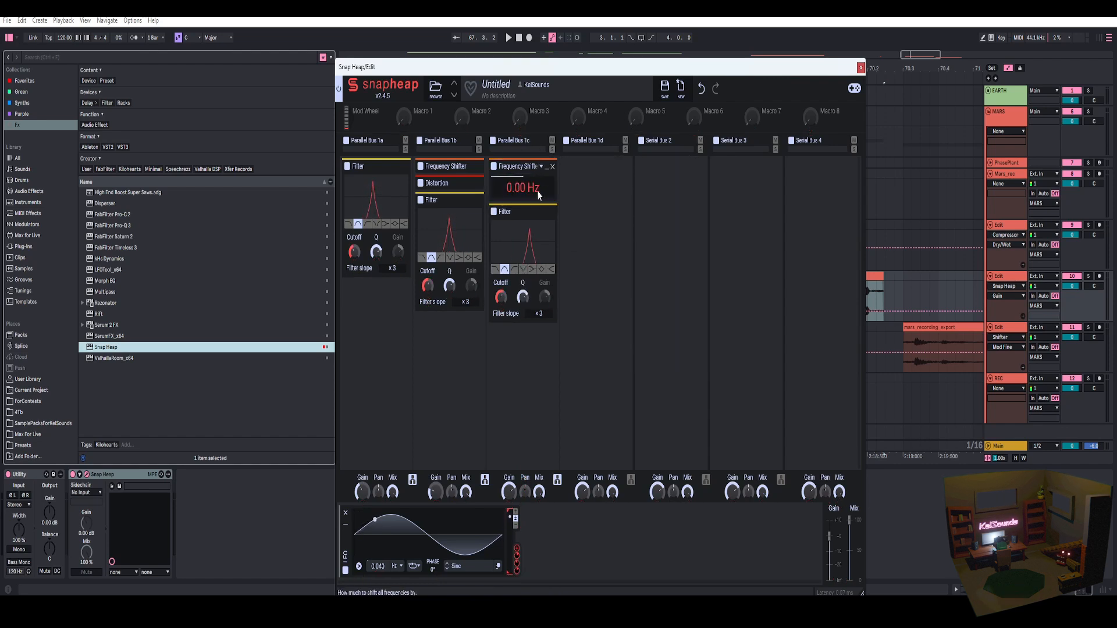
{"action": "left_click", "coordinate": [524, 205]}
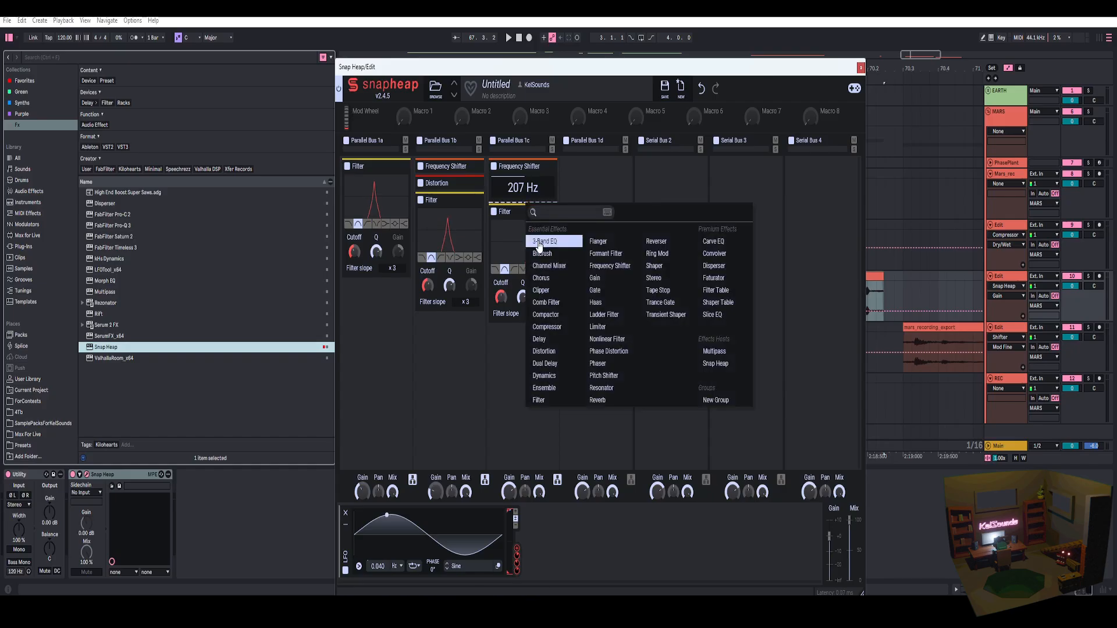
{"action": "left_click", "coordinate": [553, 352]}
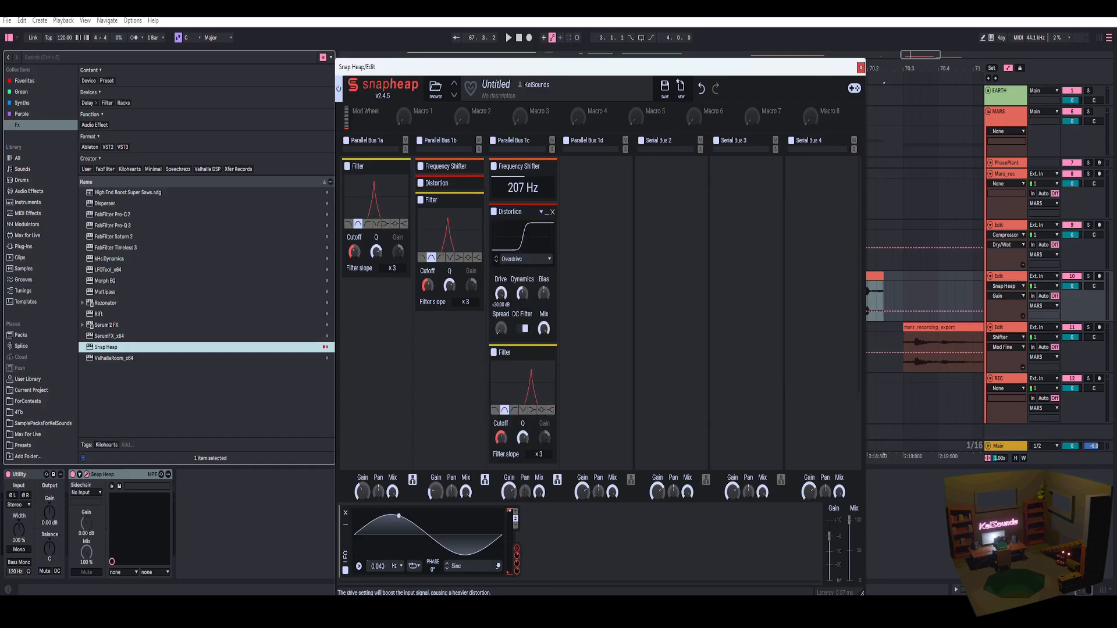
- Lower the gain of Parallel Bus 1c and adjust the LFO depth on its Filter cutoff while auditioning
{"action": "left_click_drag", "start_coordinate": [513, 492], "coordinate": [513, 538]}
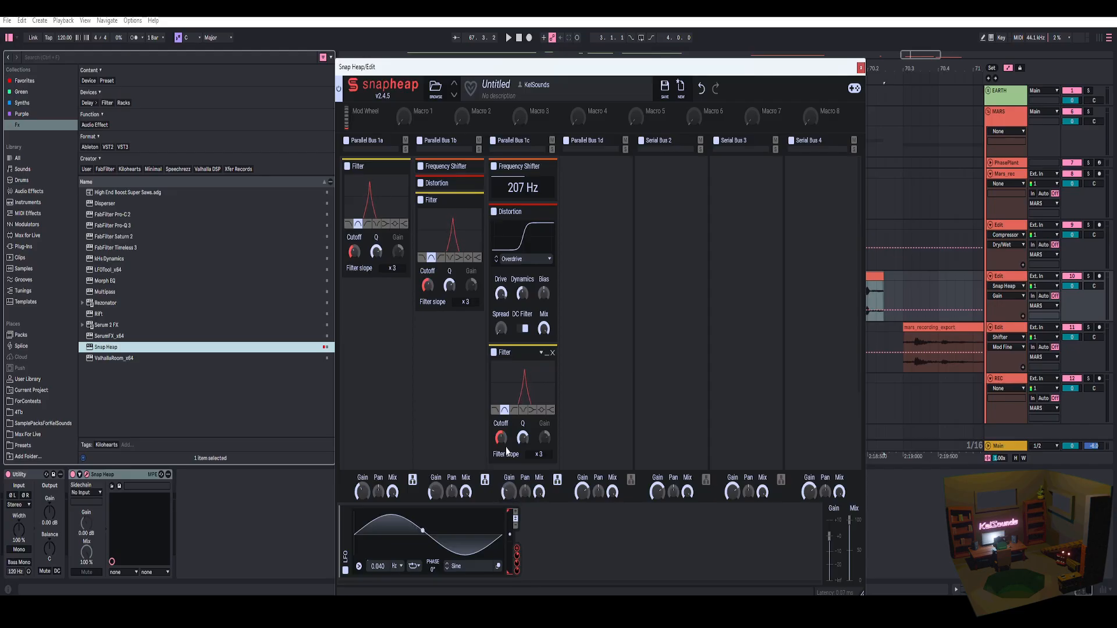
{"action": "key", "text": "space"}
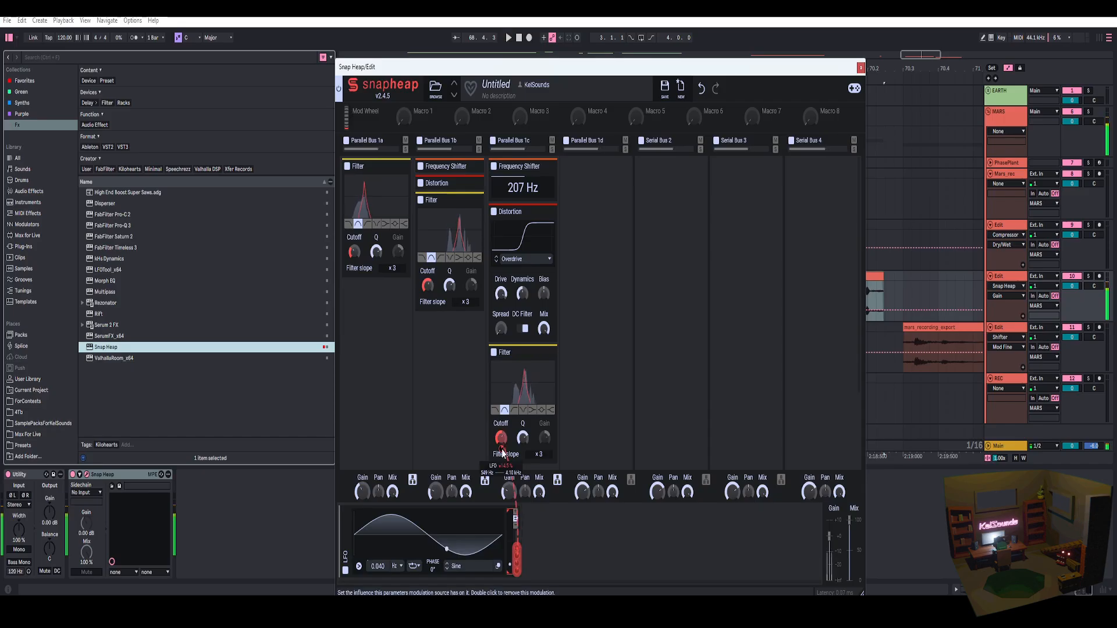
{"action": "key", "text": "space"}
- Minimize the Frequency Shifter, Distortion and Filter on Parallel Bus 1c and restart playback
{"action": "left_click", "coordinate": [546, 173]}
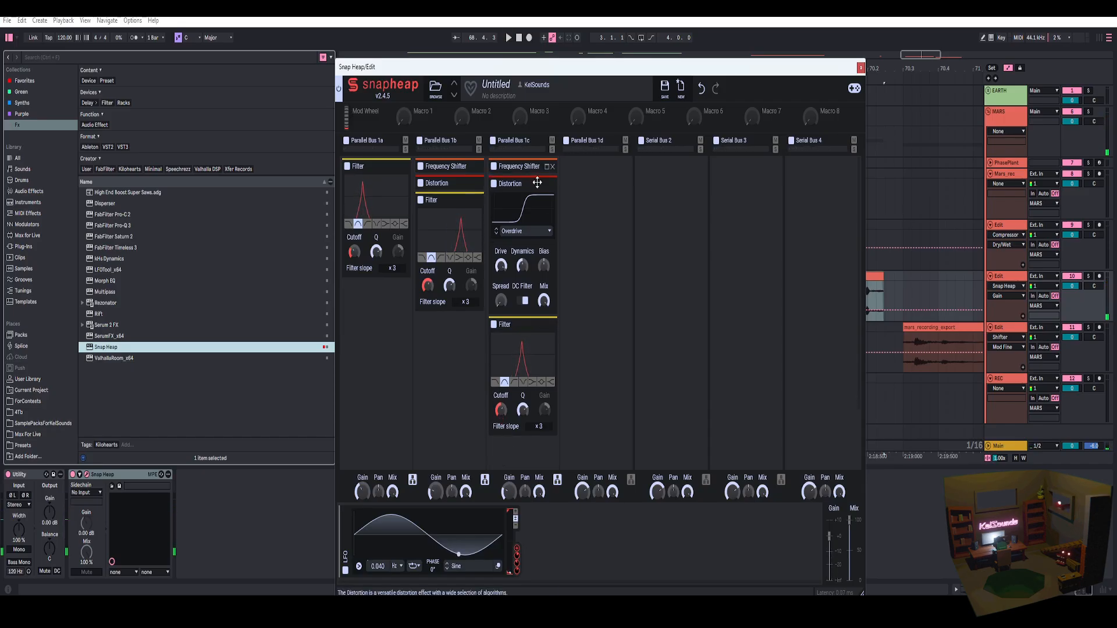
{"action": "left_click", "coordinate": [546, 185]}
{"action": "key", "text": "space"}
{"action": "left_click", "coordinate": [546, 201]}
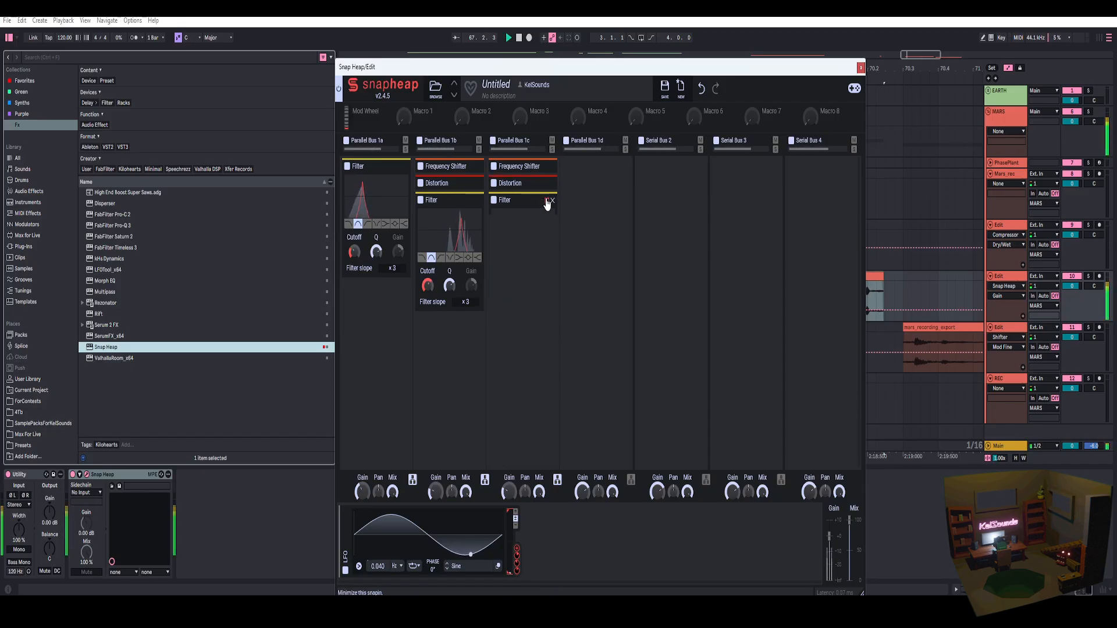
- Insert a nested Snap Heap on Serial Bus 4, open its editor and add a second parallel bus in it
{"action": "left_click", "coordinate": [817, 184]}
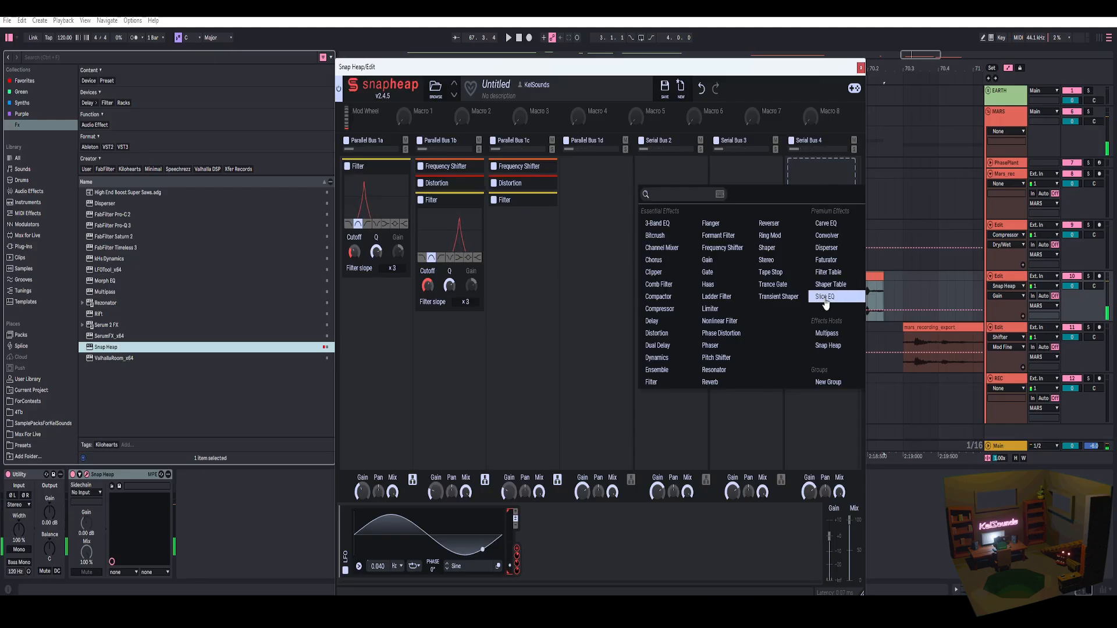
{"action": "left_click", "coordinate": [826, 347]}
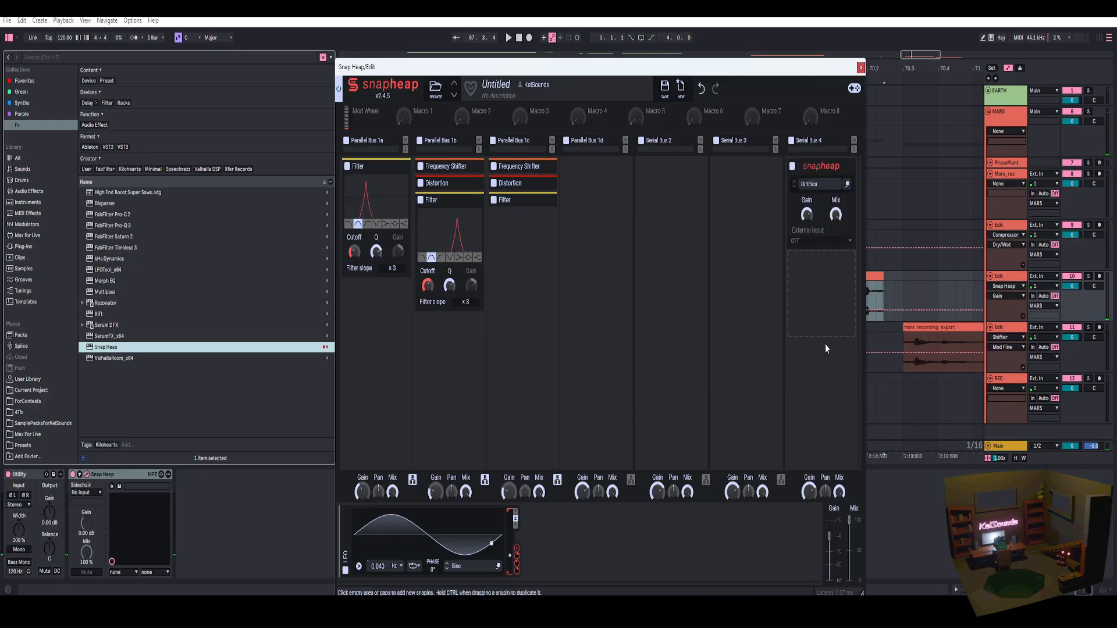
{"action": "left_click", "coordinate": [845, 195]}
{"action": "left_click", "coordinate": [411, 487]}
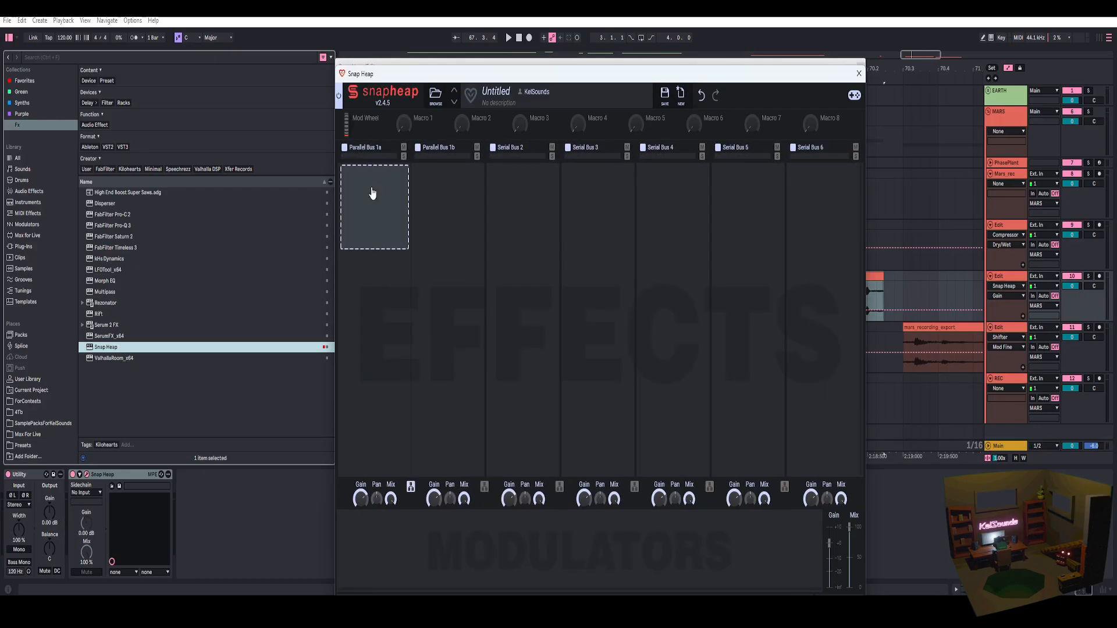
- Add a Convolver to the nested Snap Heap's Parallel Bus 1a, load the 1st Baptist impulse response and audition it
{"action": "left_click", "coordinate": [371, 192]}
{"action": "left_click", "coordinate": [581, 250]}
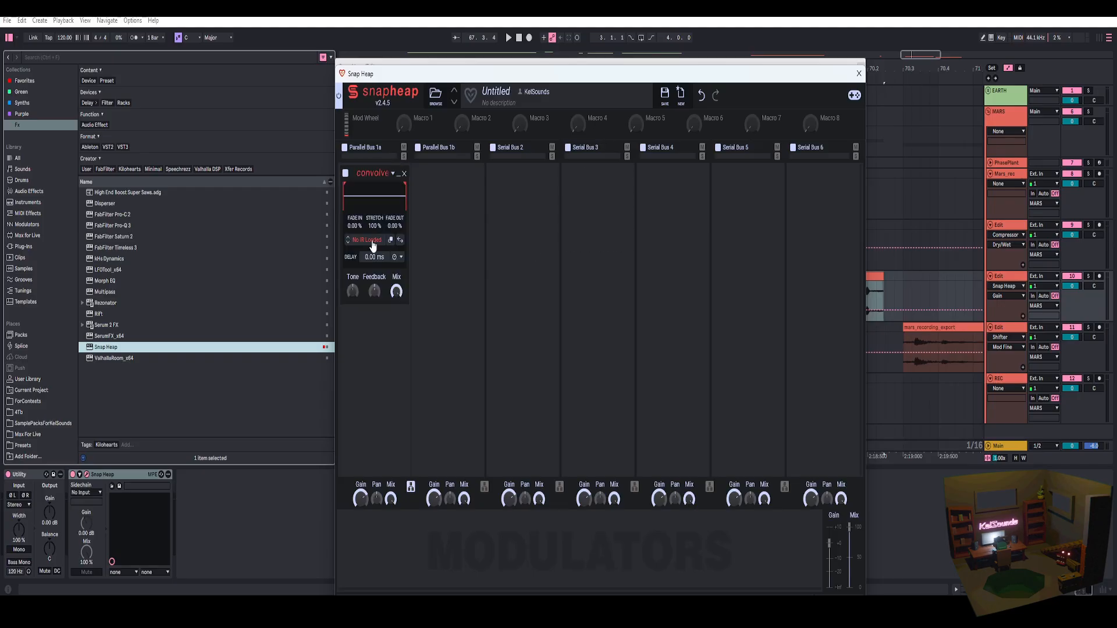
{"action": "left_click", "coordinate": [348, 240]}
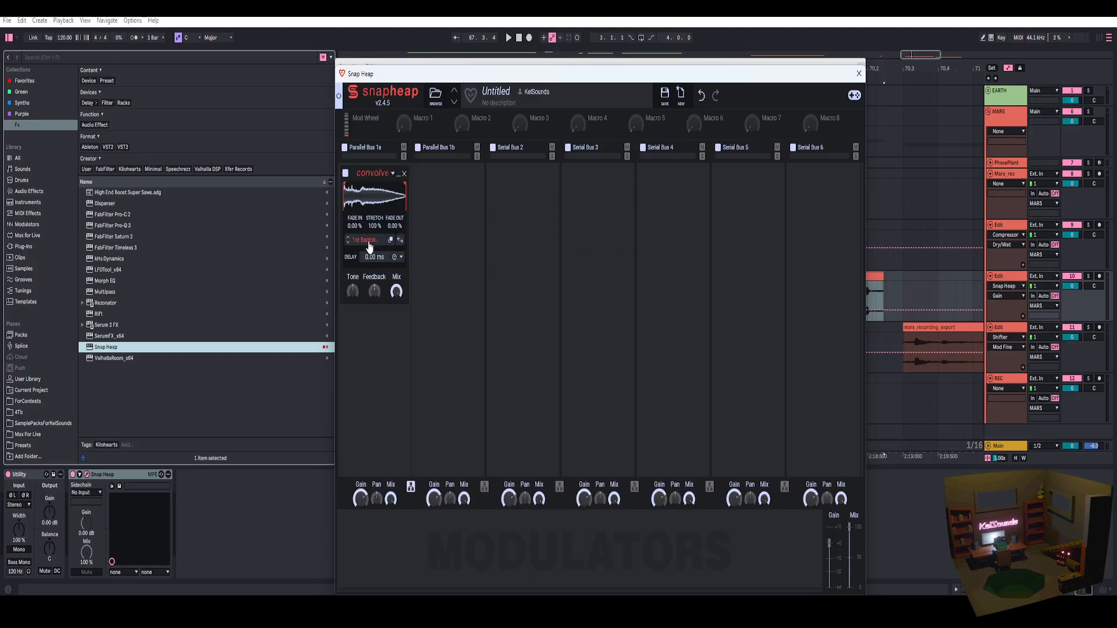
{"action": "key", "text": "space"}
{"action": "mouse_move", "coordinate": [389, 357]}
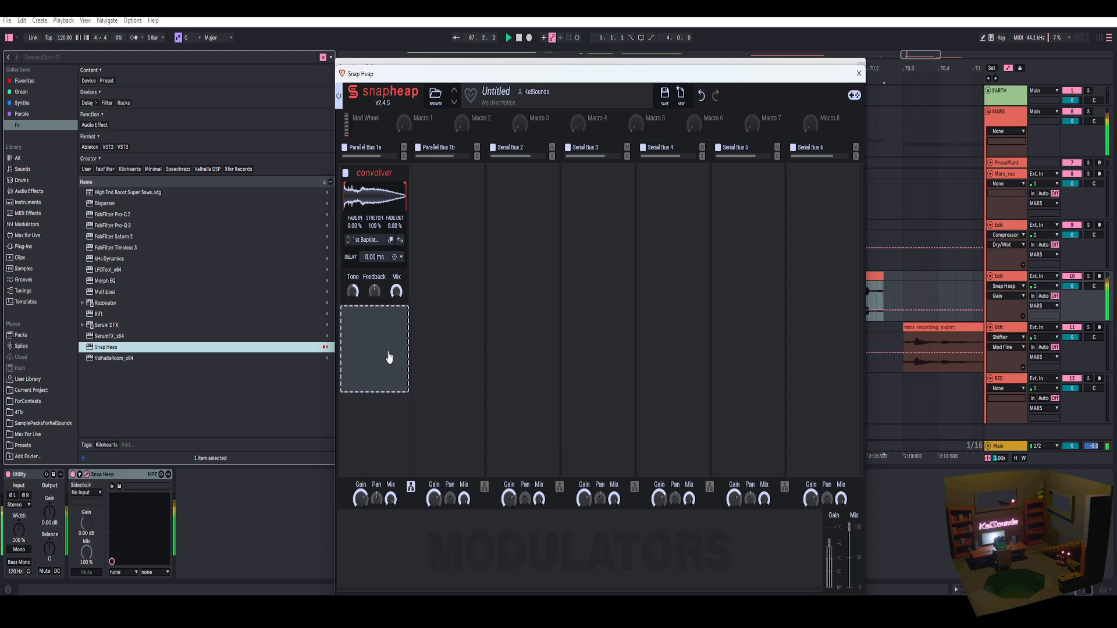
- Add a high-pass Filter after the Convolver, tune its cutoff while auditioning and close the nested Snap Heap editor
{"action": "left_click", "coordinate": [392, 381]}
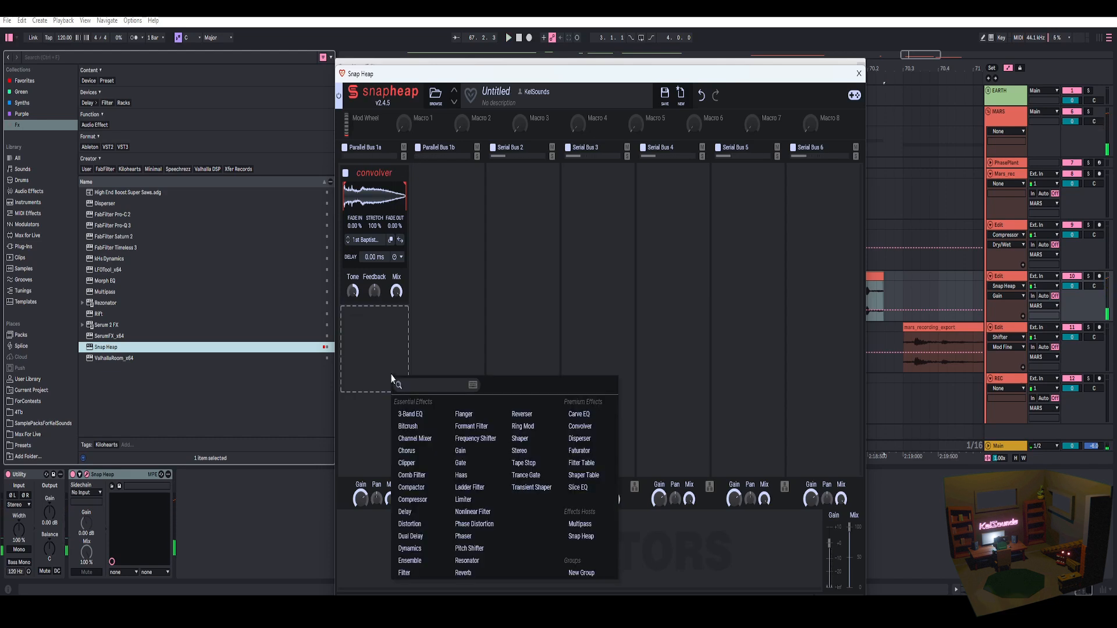
{"action": "left_click", "coordinate": [416, 569]}
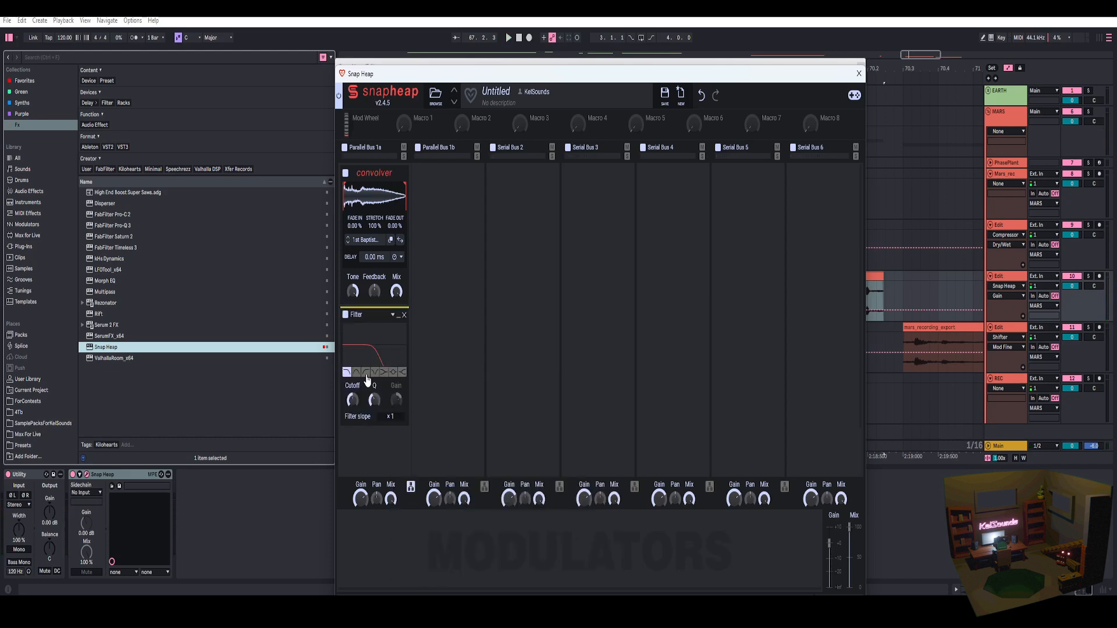
{"action": "left_click_drag", "start_coordinate": [359, 400], "coordinate": [359, 424]}
{"action": "key", "text": "space"}
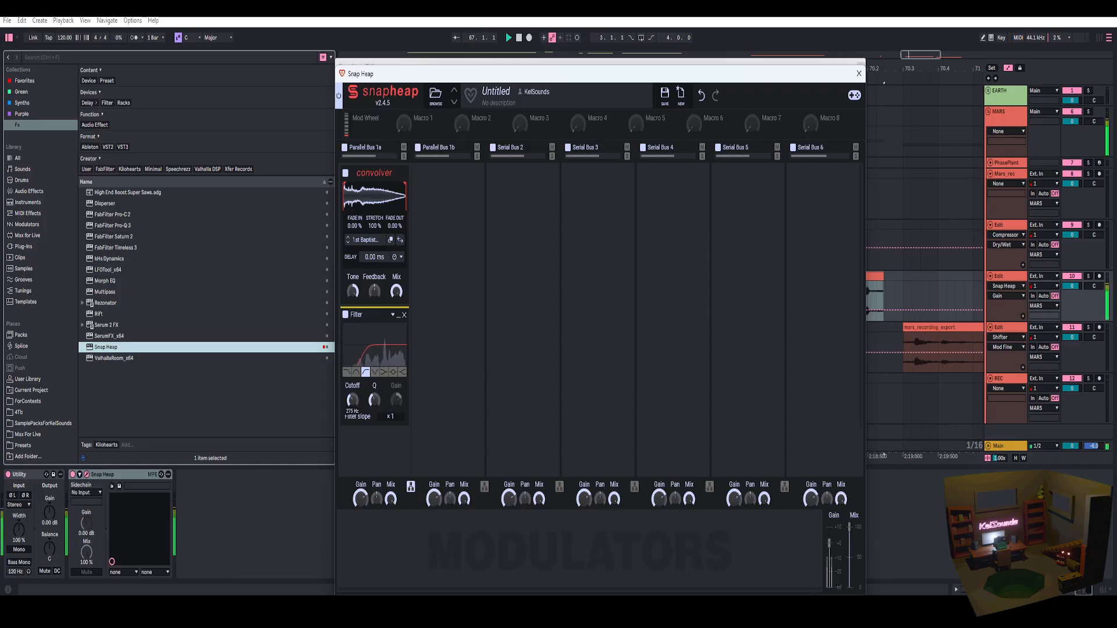
{"action": "left_click_drag", "start_coordinate": [352, 400], "coordinate": [353, 378]}
{"action": "left_click", "coordinate": [855, 75]}
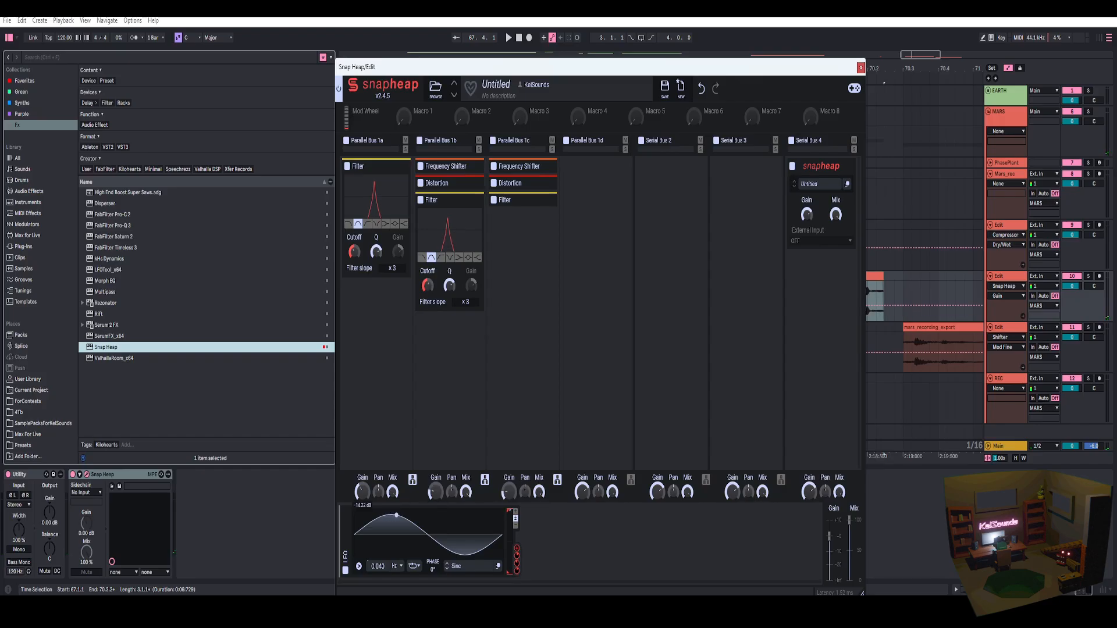
- Insert Dynamics before the nested Snap Heap on Serial Bus 4, compressing at 2.8:1 with the output gain raised to about 12.6 dB
{"action": "key", "text": "space"}
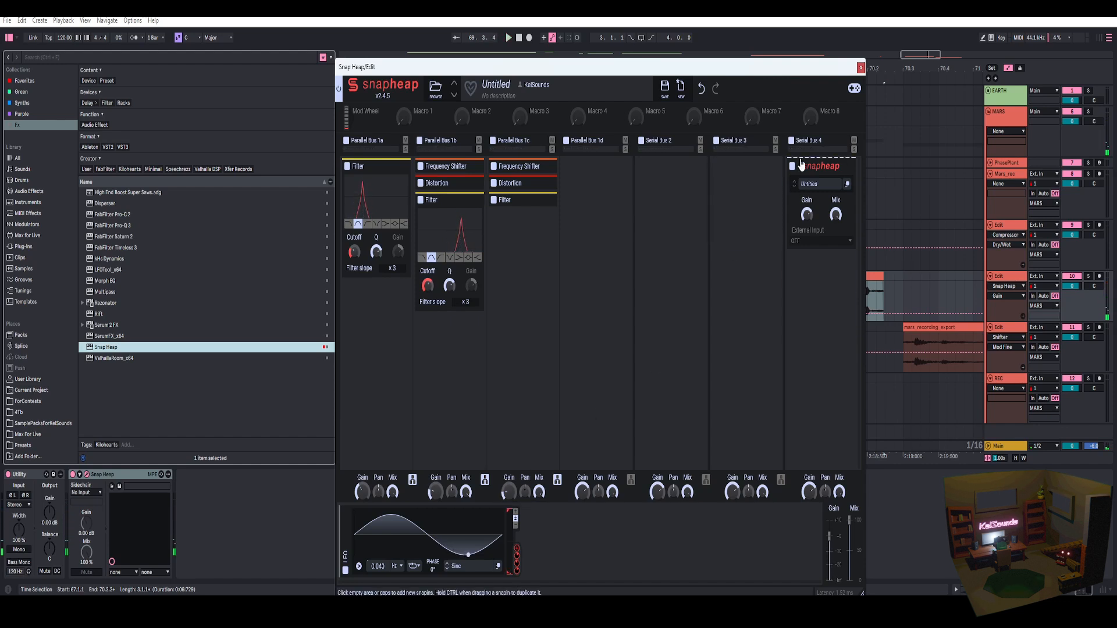
{"action": "left_click", "coordinate": [820, 156]}
{"action": "left_click", "coordinate": [658, 331]}
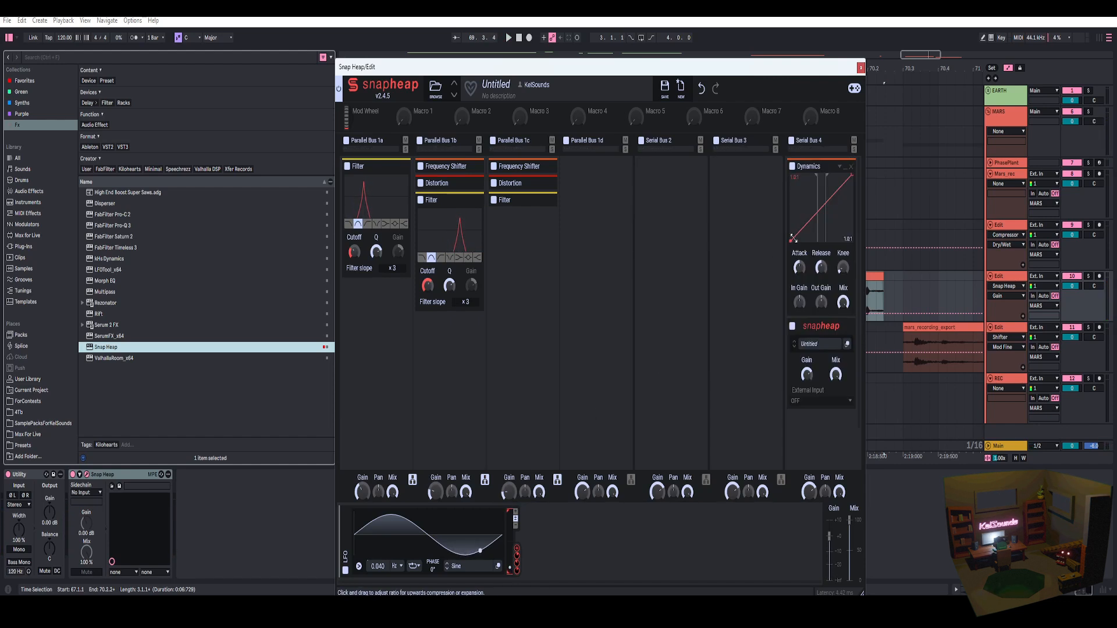
{"action": "key", "text": "space"}
{"action": "mouse_move", "coordinate": [818, 229]}
{"action": "left_mouse_down"}
{"action": "mouse_move", "coordinate": [802, 226]}
{"action": "mouse_move", "coordinate": [814, 221]}
{"action": "left_mouse_up"}
{"action": "left_click_drag", "start_coordinate": [837, 213], "coordinate": [838, 226]}
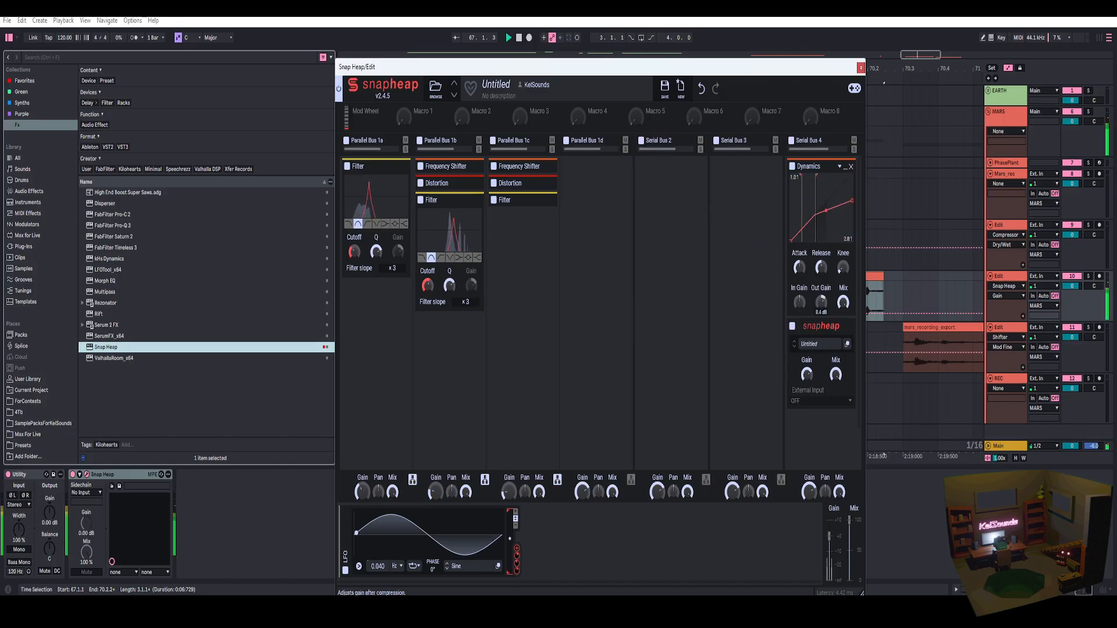
{"action": "left_click_drag", "start_coordinate": [821, 302], "coordinate": [821, 305]}
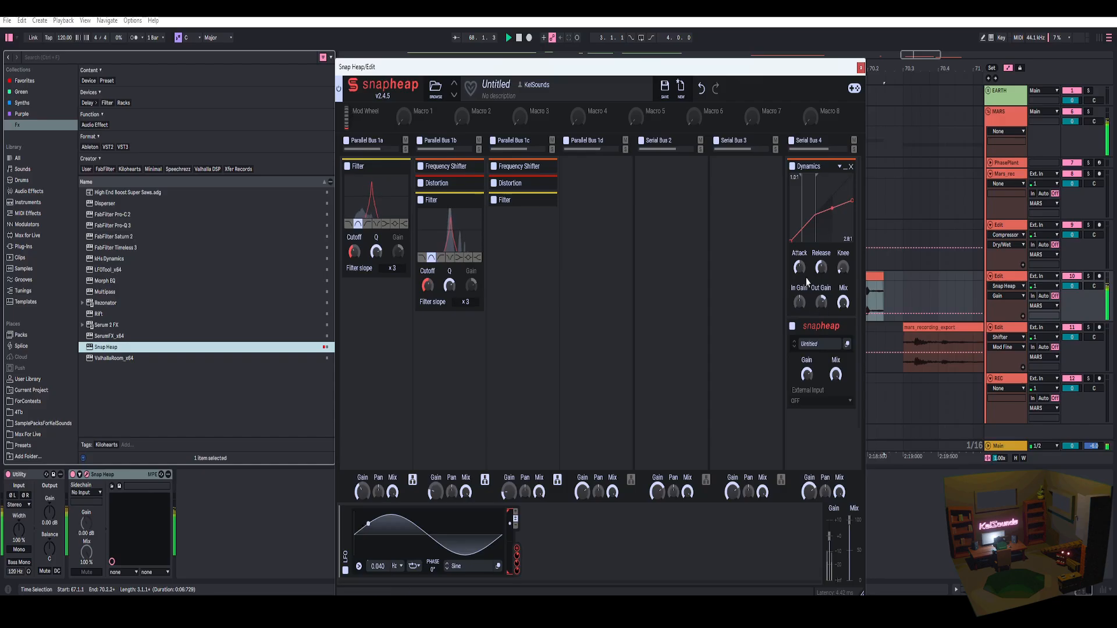
{"action": "left_click_drag", "start_coordinate": [814, 227], "coordinate": [815, 226]}
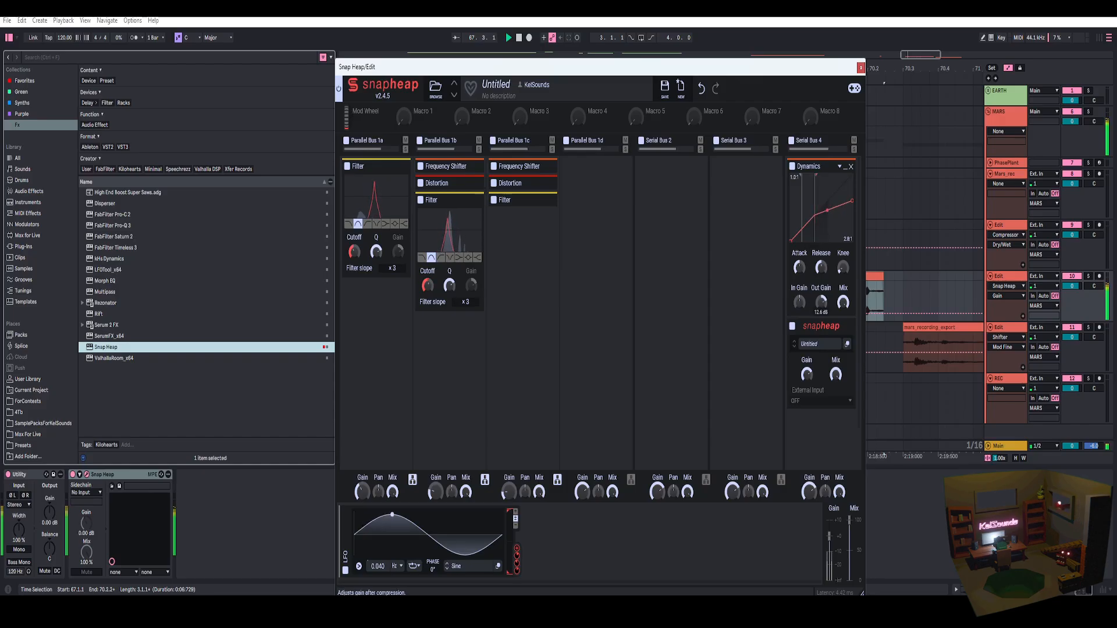
- Turn off the arrangement's automation view, reopen the Snap Heap editor and lower the Dynamics output gain
{"action": "left_click", "coordinate": [860, 68]}
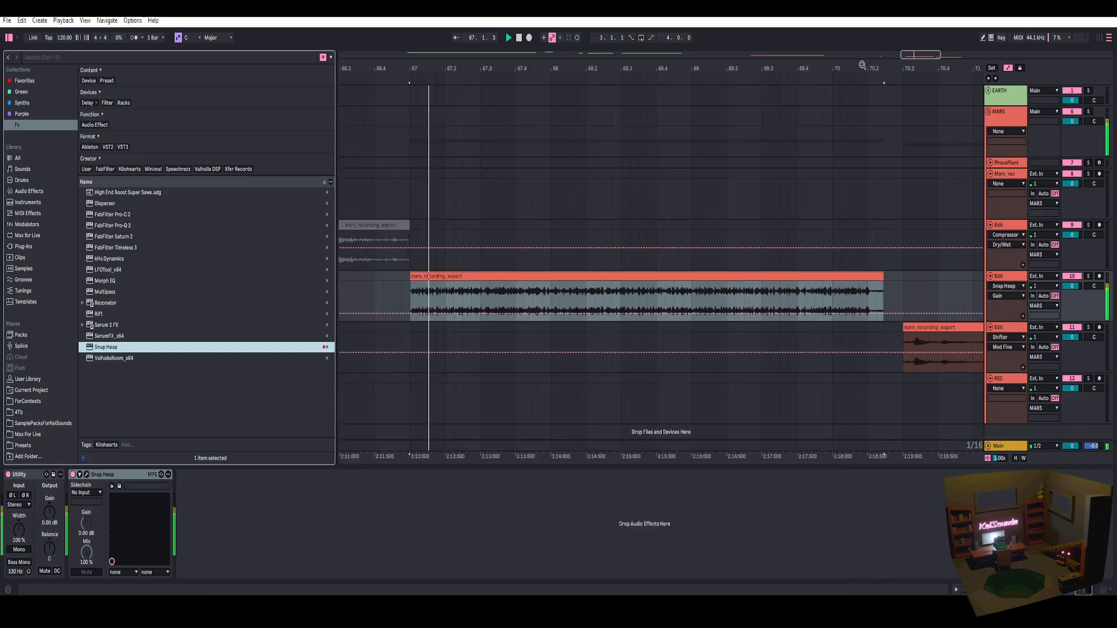
{"action": "left_click", "coordinate": [414, 277]}
{"action": "key", "text": "a"}
{"action": "left_click", "coordinate": [87, 475]}
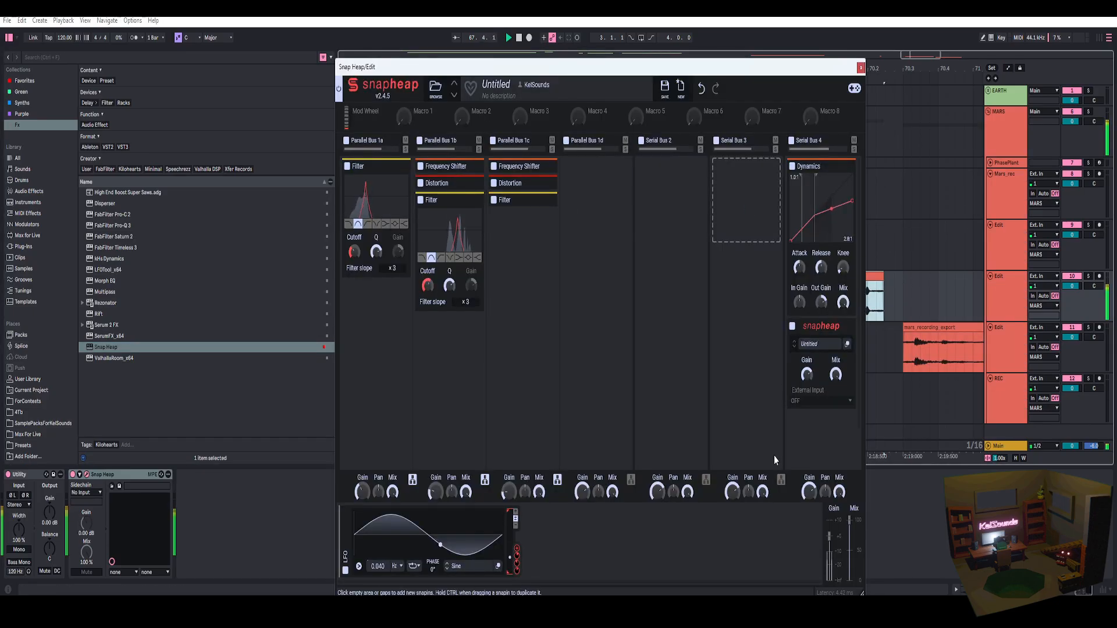
{"action": "left_click_drag", "start_coordinate": [820, 302], "coordinate": [821, 315]}
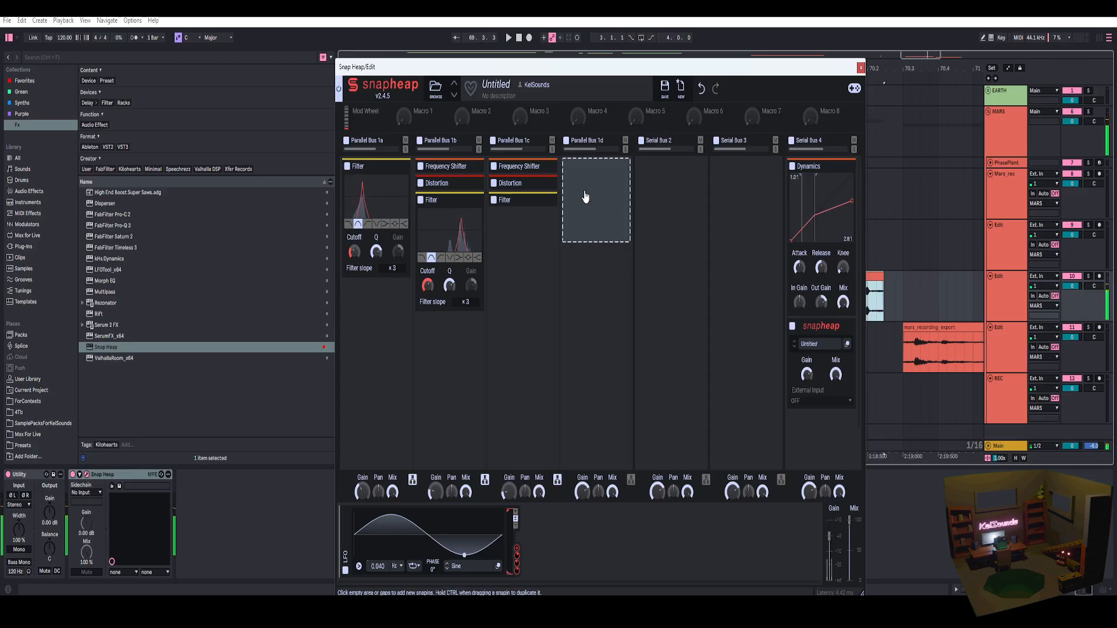
- Add a Filter to Parallel Bus 1d, preceded by a Frequency Shifter at 95.0 Hz and an Overdrive Distortion
{"action": "left_click", "coordinate": [613, 210]}
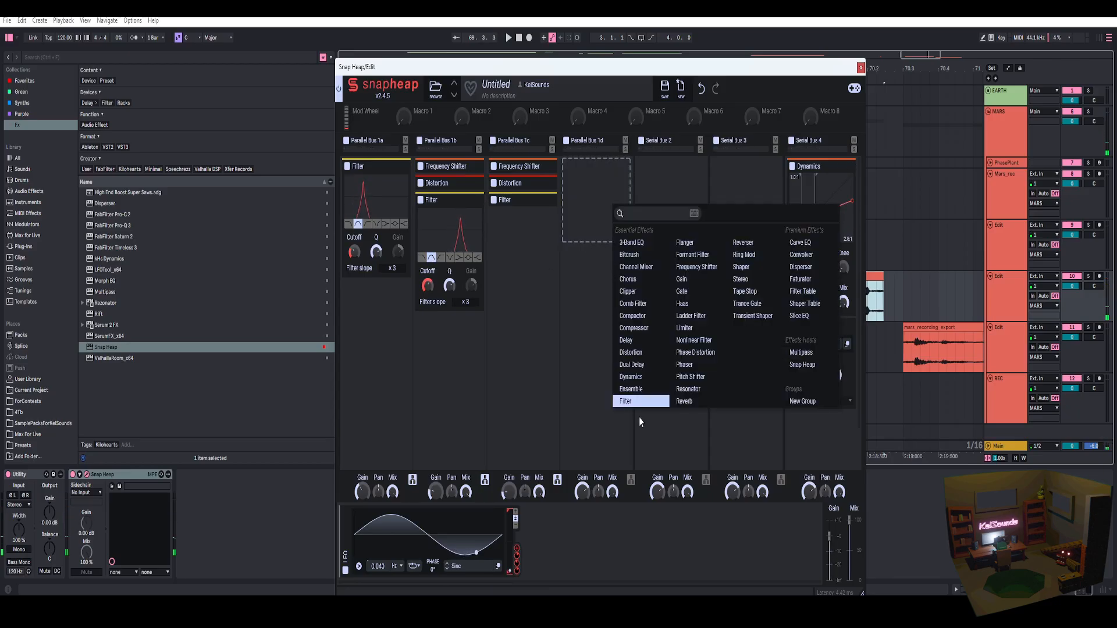
{"action": "left_click", "coordinate": [633, 402]}
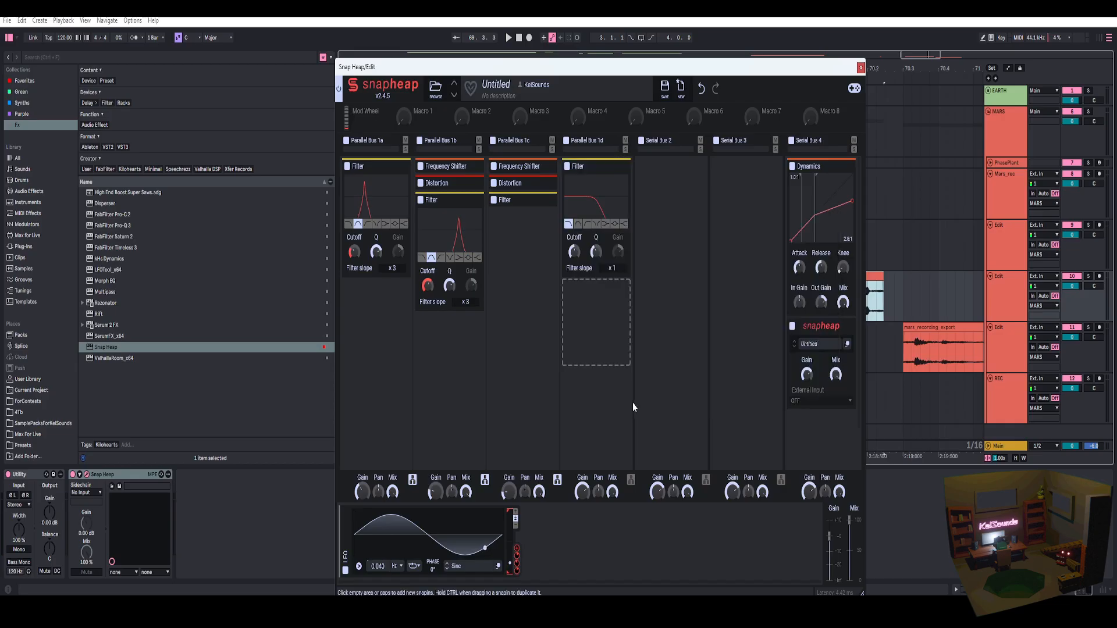
{"action": "left_click", "coordinate": [588, 177]}
{"action": "left_click", "coordinate": [671, 220]}
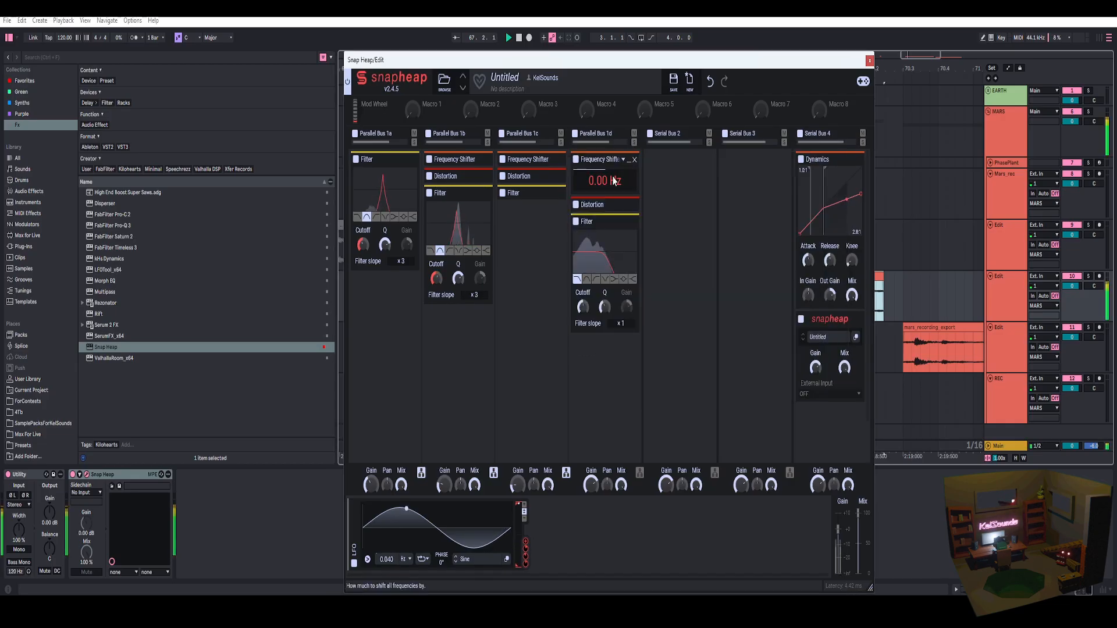
{"action": "left_click", "coordinate": [605, 204]}
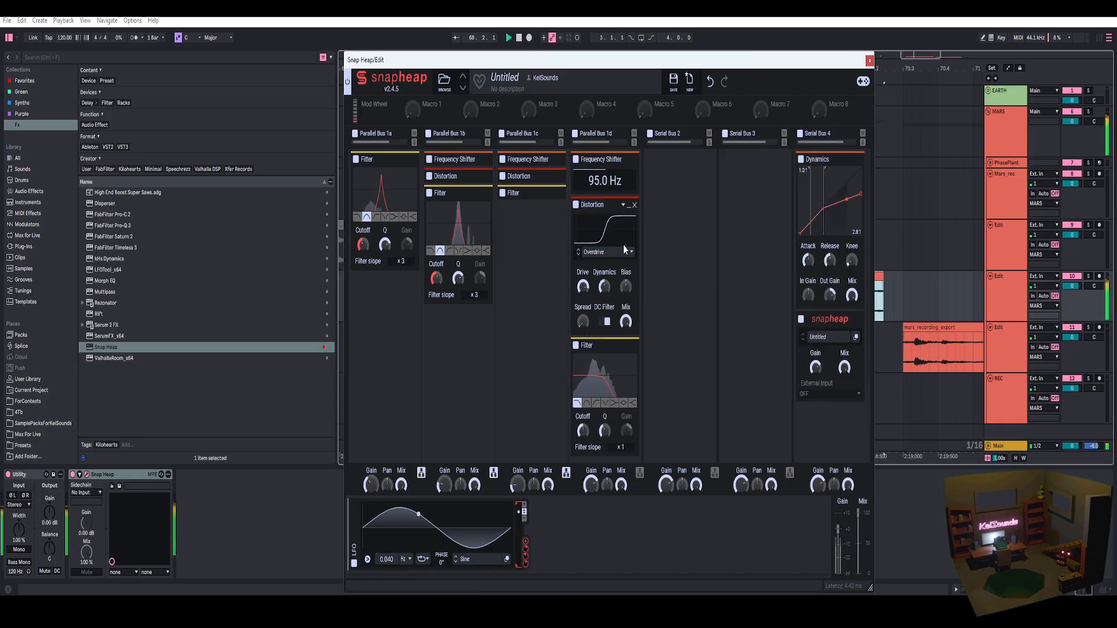
- Switch the Filter on Parallel Bus 1d to band-pass and assign the LFO to its cutoff
{"action": "left_click", "coordinate": [587, 402]}
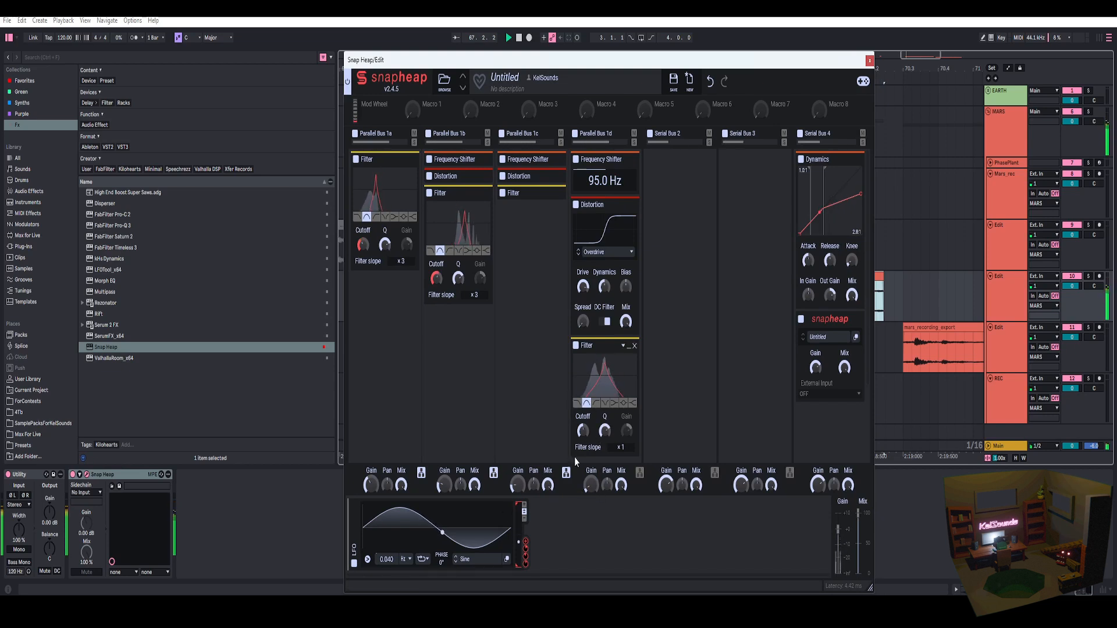
{"action": "left_click_drag", "start_coordinate": [525, 550], "coordinate": [582, 438]}
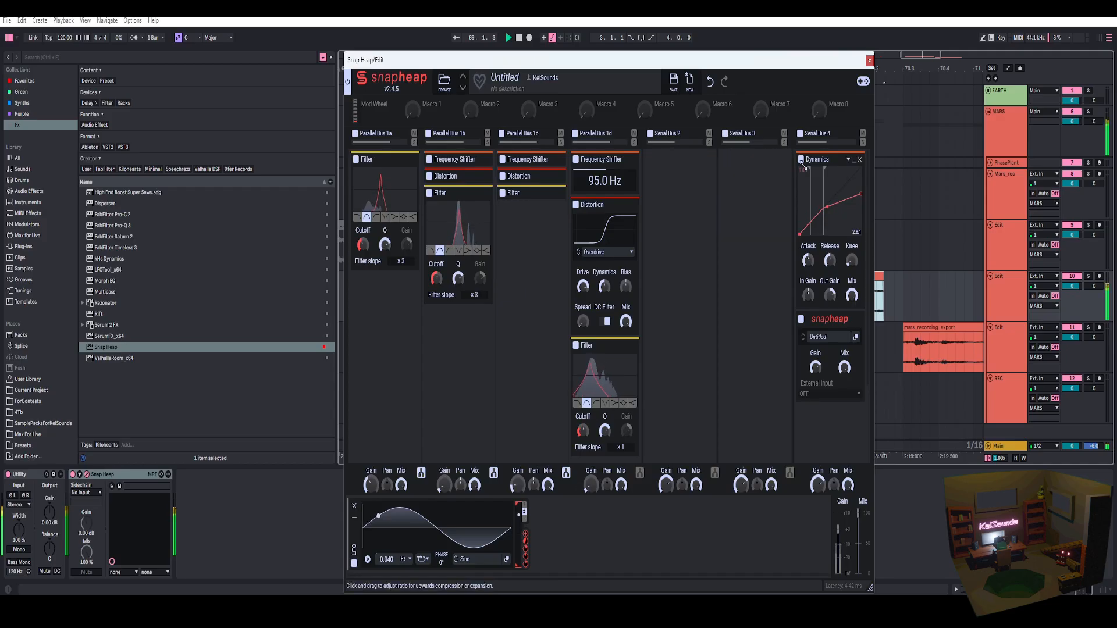
- Insert a Ring Mod before the Dynamics on Serial Bus 4, lower its frequency, then bypass and collapse it
{"action": "left_click", "coordinate": [815, 150]}
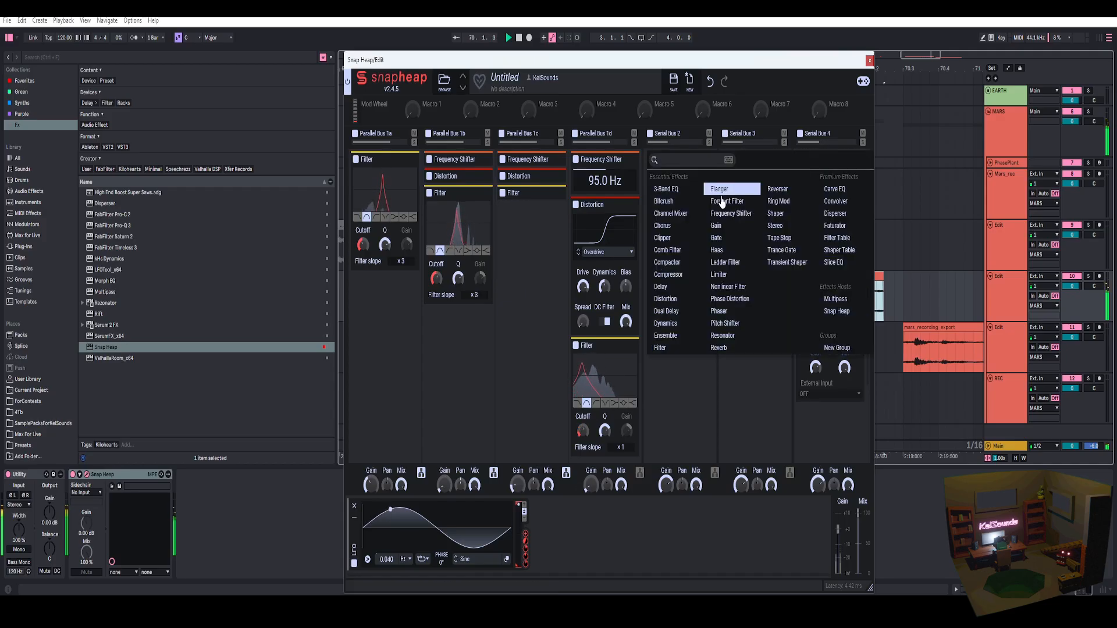
{"action": "left_click", "coordinate": [778, 201]}
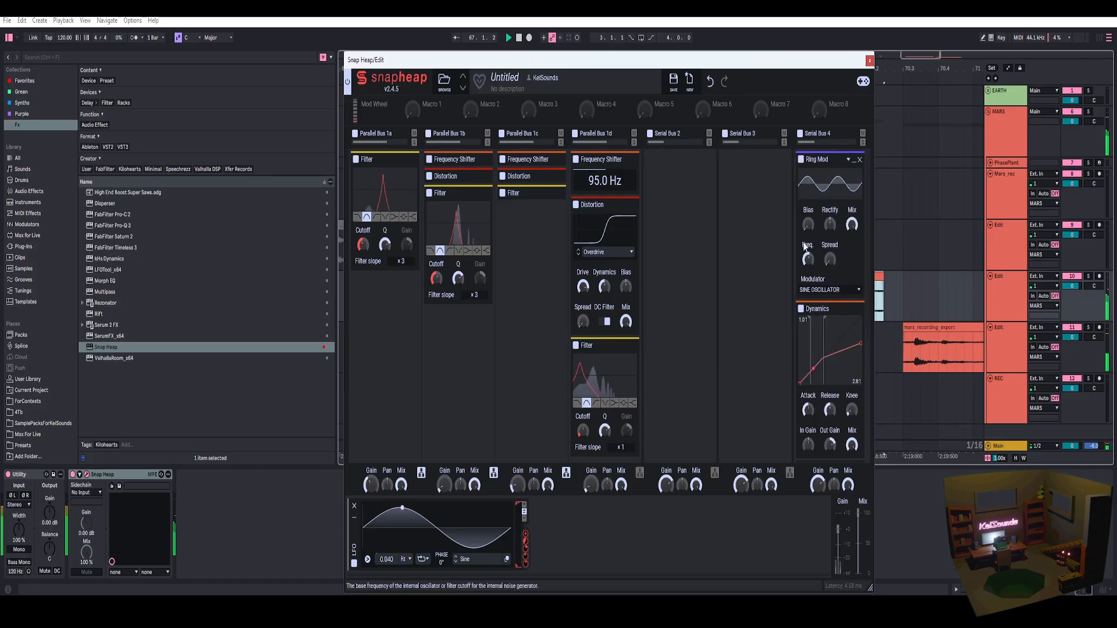
{"action": "left_click_drag", "start_coordinate": [808, 261], "coordinate": [808, 276]}
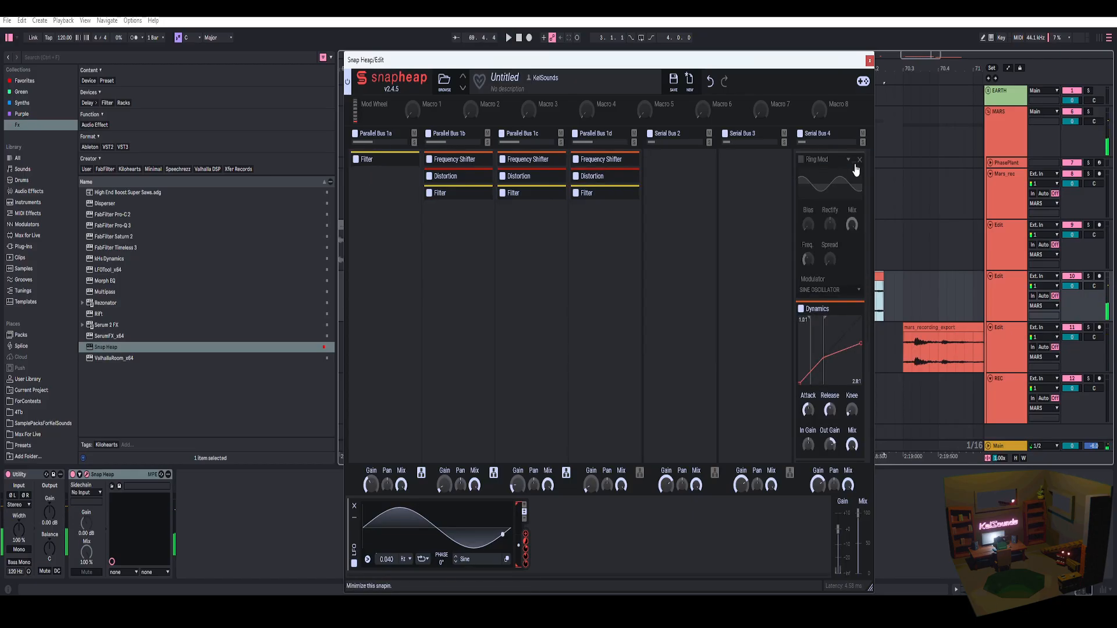
{"action": "left_click", "coordinate": [859, 160]}
- Insert a Shaper at the start of Serial Bus 4 during playback and collapse the Shaper and Dynamics
{"action": "key", "text": "space"}
{"action": "left_click", "coordinate": [815, 152]}
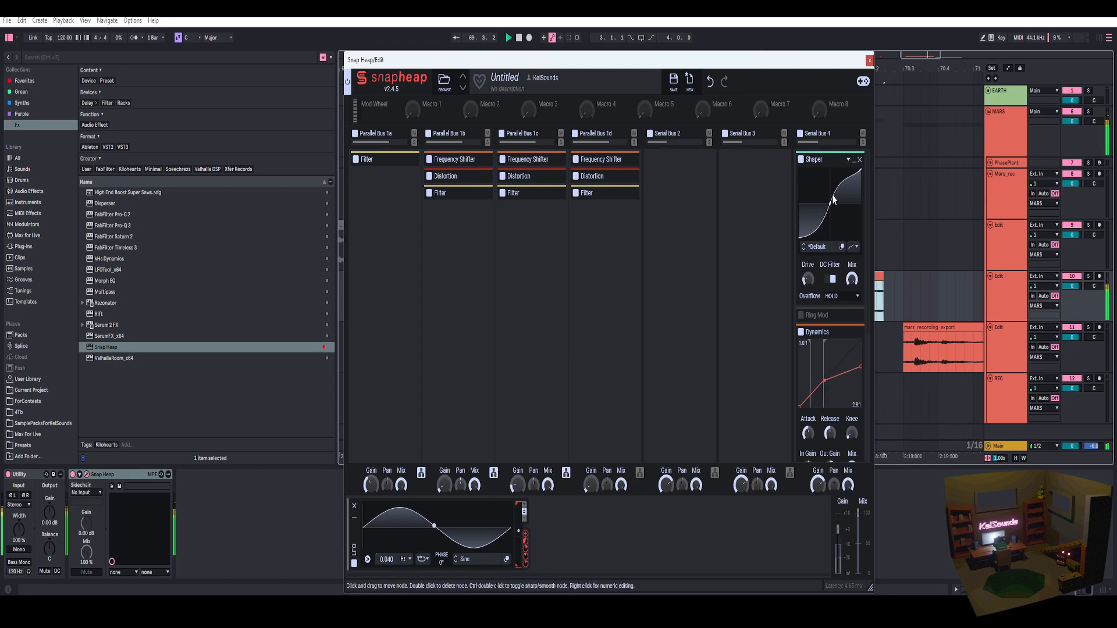
{"action": "left_click", "coordinate": [854, 160]}
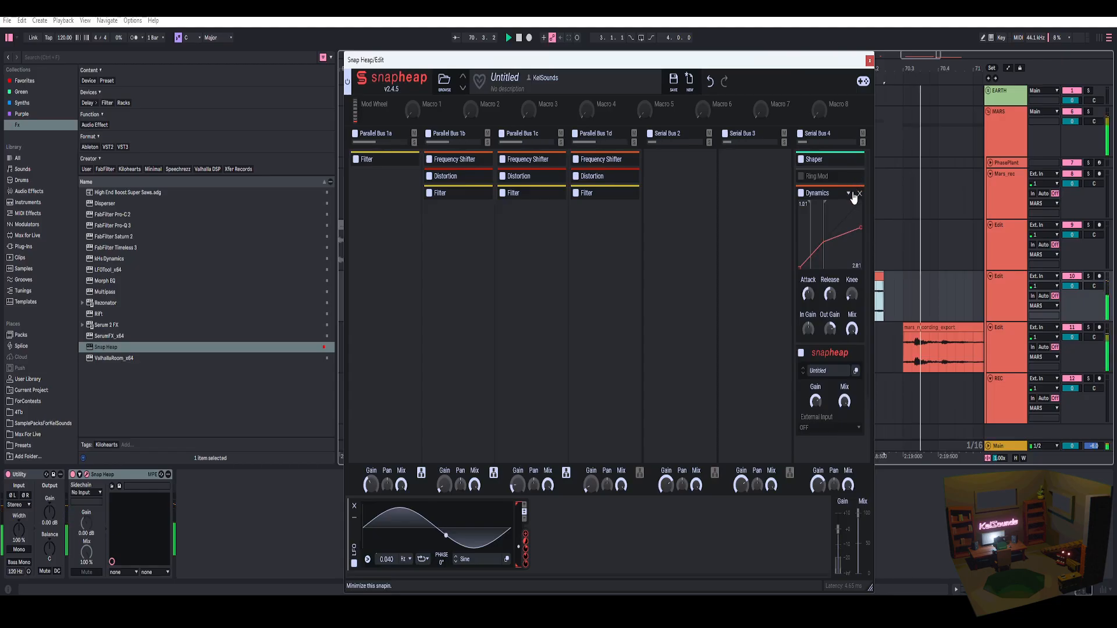
{"action": "left_click", "coordinate": [854, 193]}
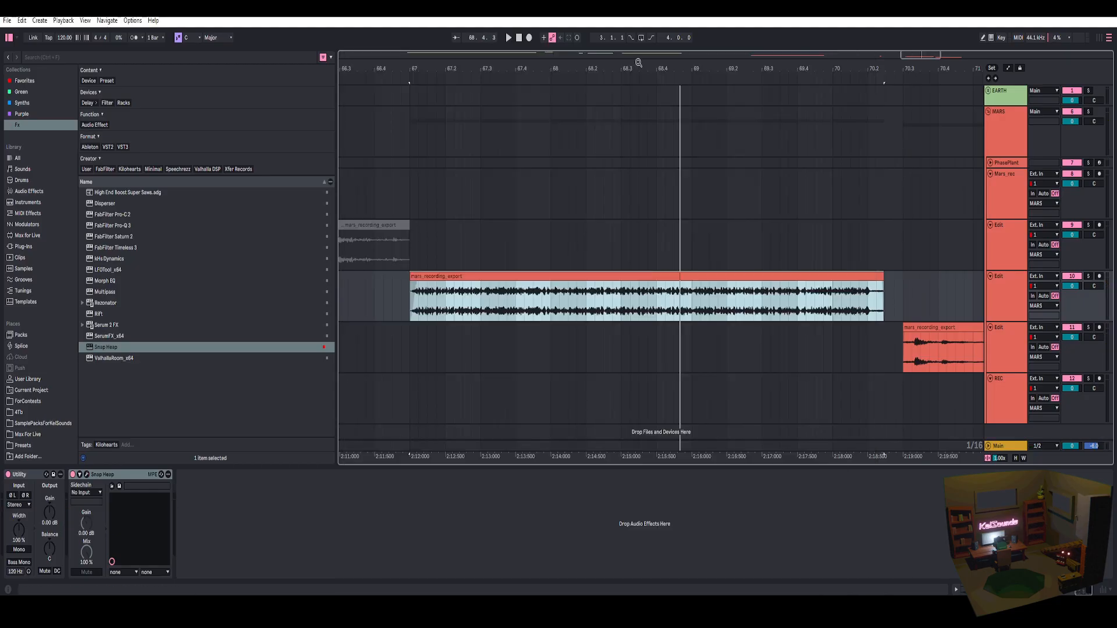
- Review the device chain on Parallel Bus 1b and the Dynamics on Serial Bus 4 in the Snap Heap editor
{"action": "left_click_drag", "start_coordinate": [639, 63], "coordinate": [596, 35]}
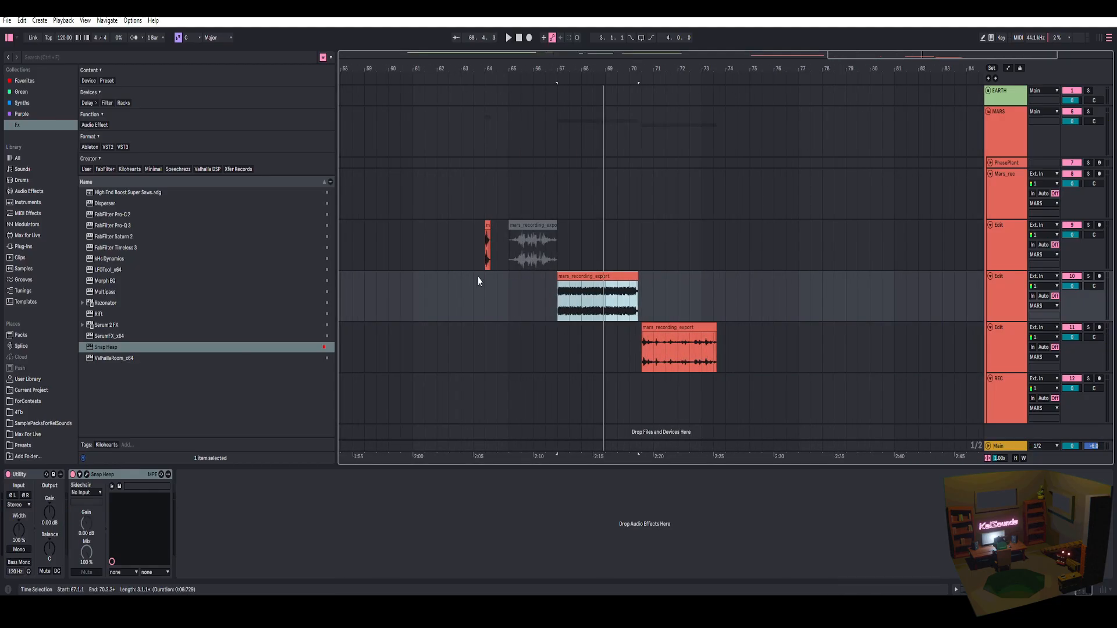
{"action": "left_click", "coordinate": [87, 474]}
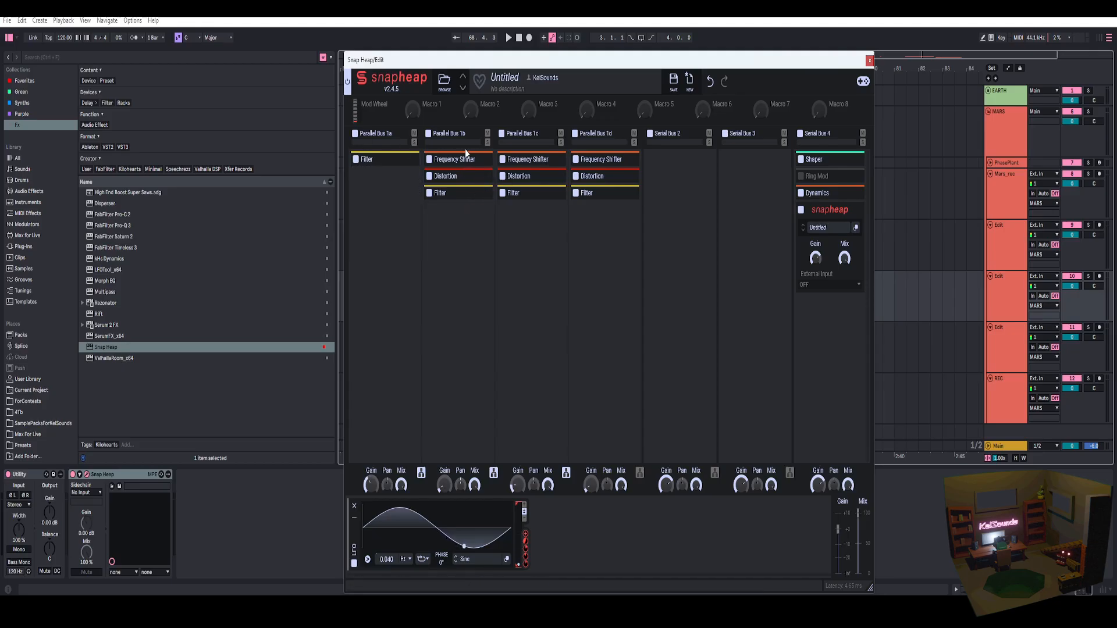
{"action": "left_click", "coordinate": [481, 160]}
{"action": "left_click", "coordinate": [480, 162]}
{"action": "left_click", "coordinate": [481, 177]}
{"action": "left_click", "coordinate": [483, 178]}
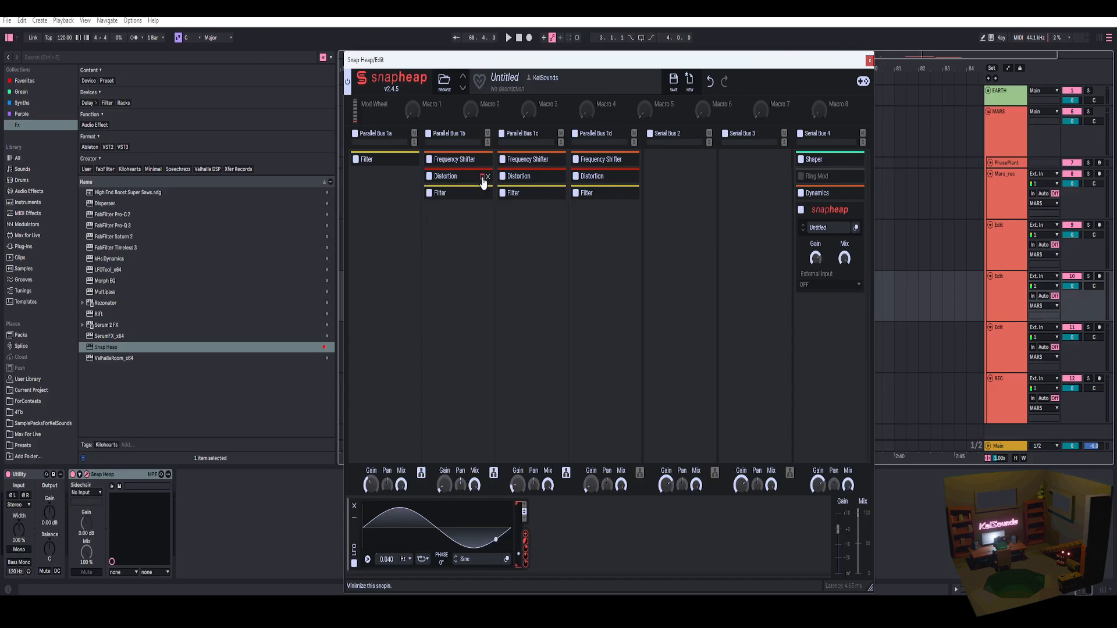
{"action": "left_click", "coordinate": [482, 194]}
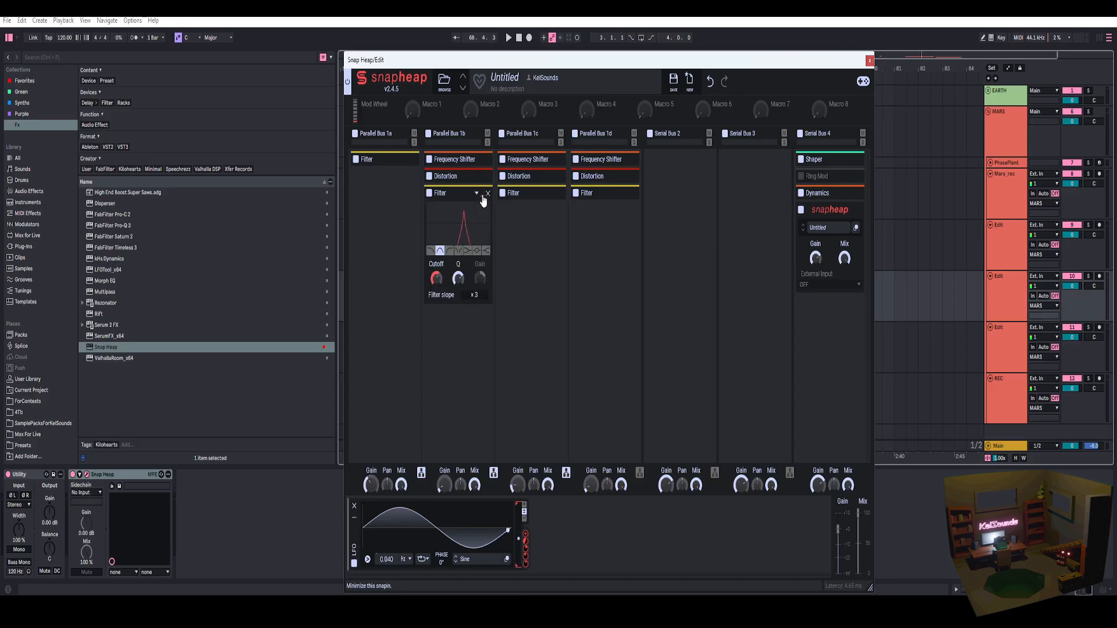
{"action": "left_click", "coordinate": [483, 198]}
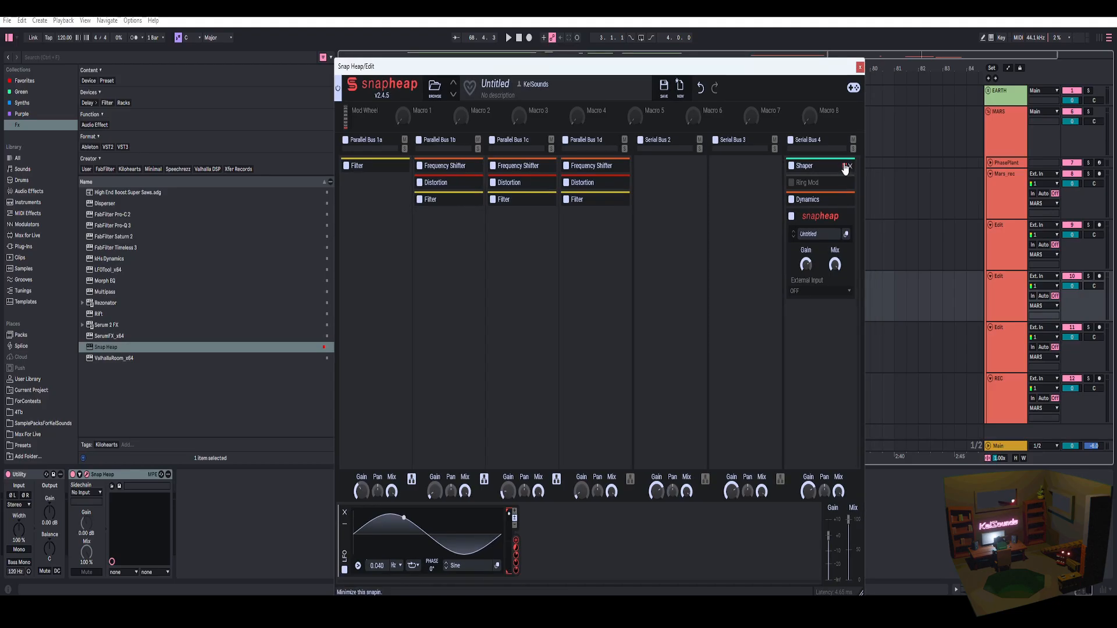
{"action": "left_click", "coordinate": [840, 199]}
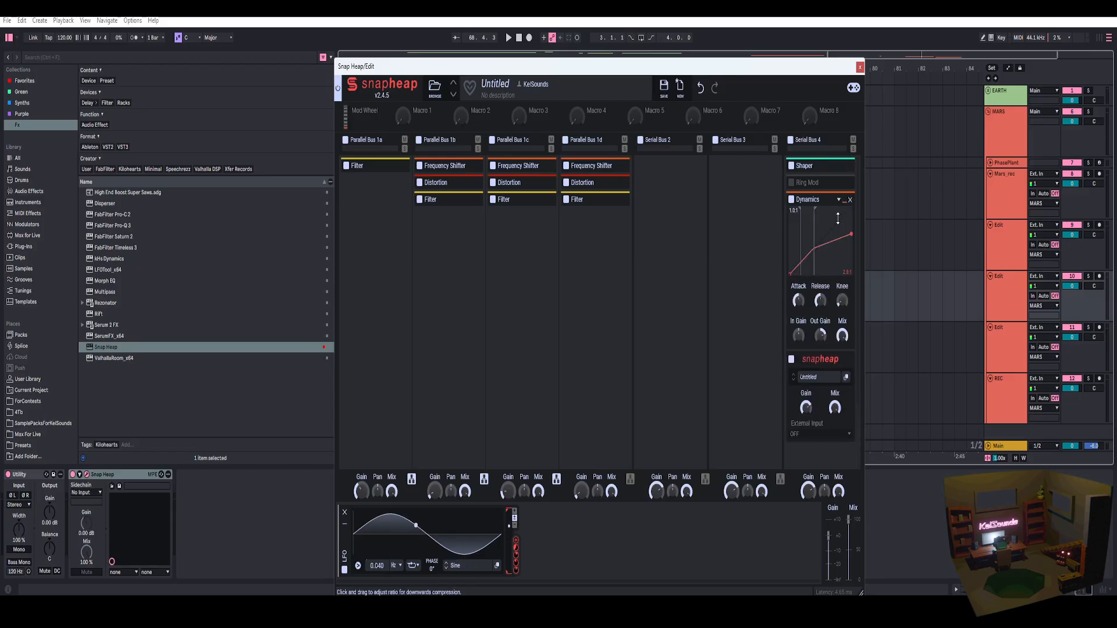
{"action": "left_click", "coordinate": [840, 200]}
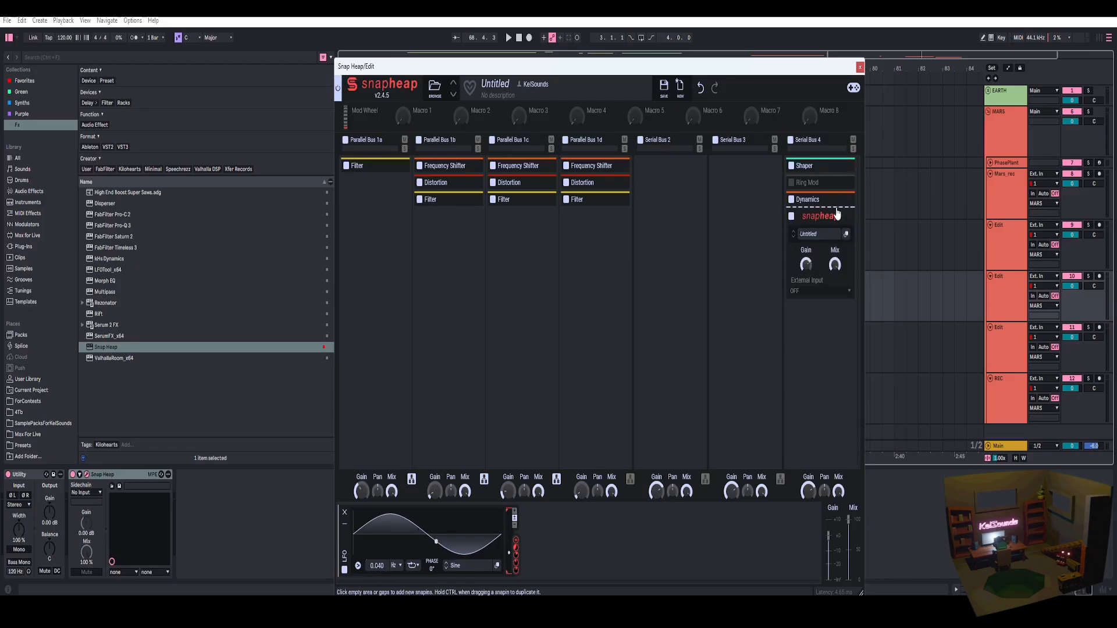
- Close the Snap Heap editor and play the processed clip starting at bar 67
{"action": "left_click", "coordinate": [860, 66]}
{"action": "left_click", "coordinate": [607, 274]}
{"action": "key", "text": "space"}
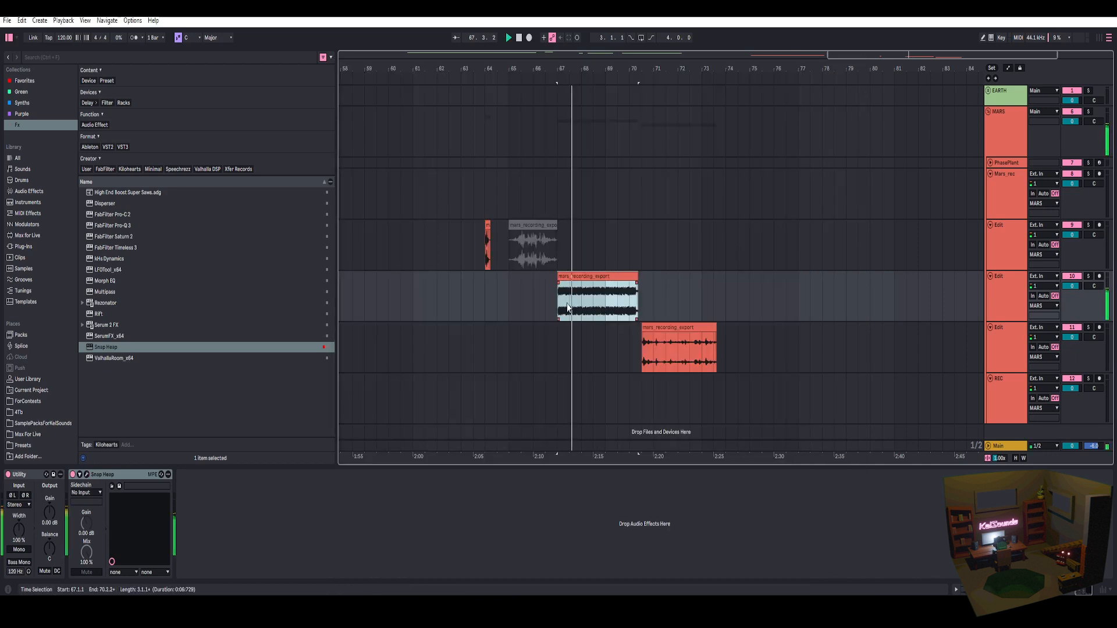
- Audition the mars_recording_export clip from its start at bar 70.3 on the Edit track below
{"action": "left_click_drag", "start_coordinate": [683, 70], "coordinate": [499, 86]}
{"action": "left_click", "coordinate": [645, 329]}
{"action": "key", "text": "space"}
{"action": "key", "text": "space"}
{"action": "key", "text": "space"}
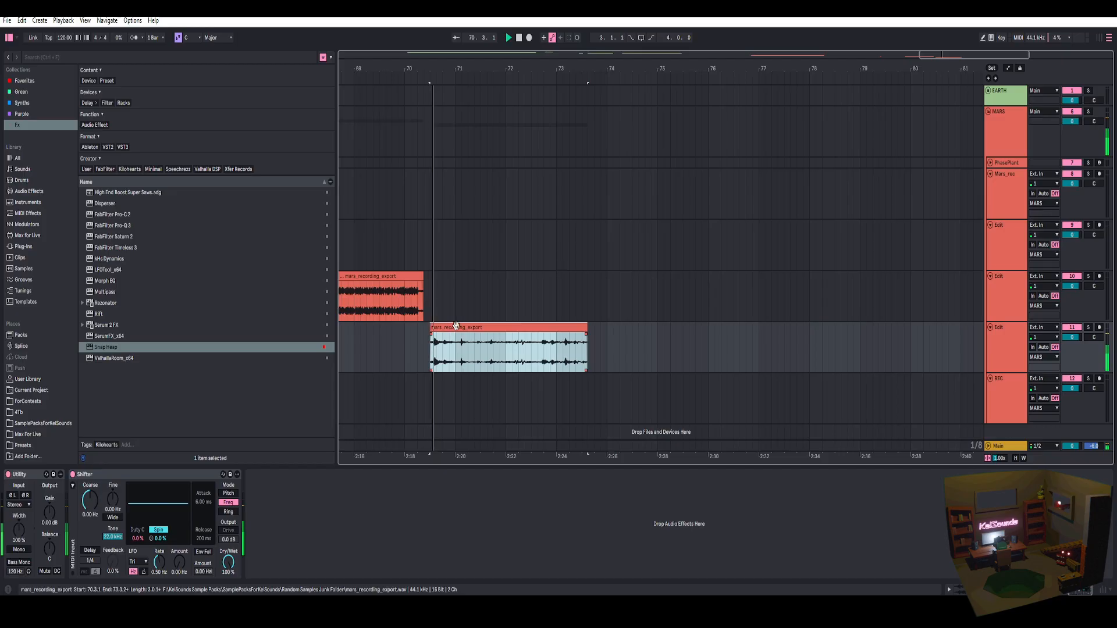
- Audition the hit around bar 71 in the same clip from several nearby start positions
{"action": "left_click", "coordinate": [455, 352]}
{"action": "left_click_drag", "start_coordinate": [480, 62], "coordinate": [564, 331]}
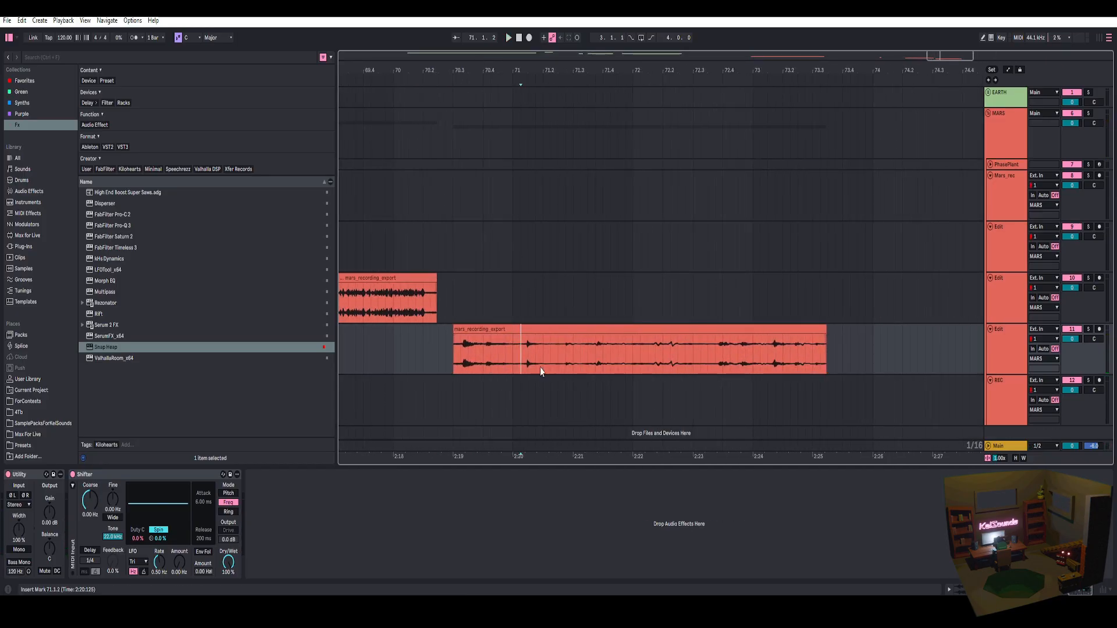
{"action": "key", "text": "space"}
{"action": "key", "text": "space"}
{"action": "left_click", "coordinate": [512, 329]}
{"action": "key", "text": "space"}
{"action": "key", "text": "space"}
{"action": "left_click", "coordinate": [521, 352]}
{"action": "key", "text": "space"}
{"action": "key", "text": "space"}
{"action": "key", "text": "space"}
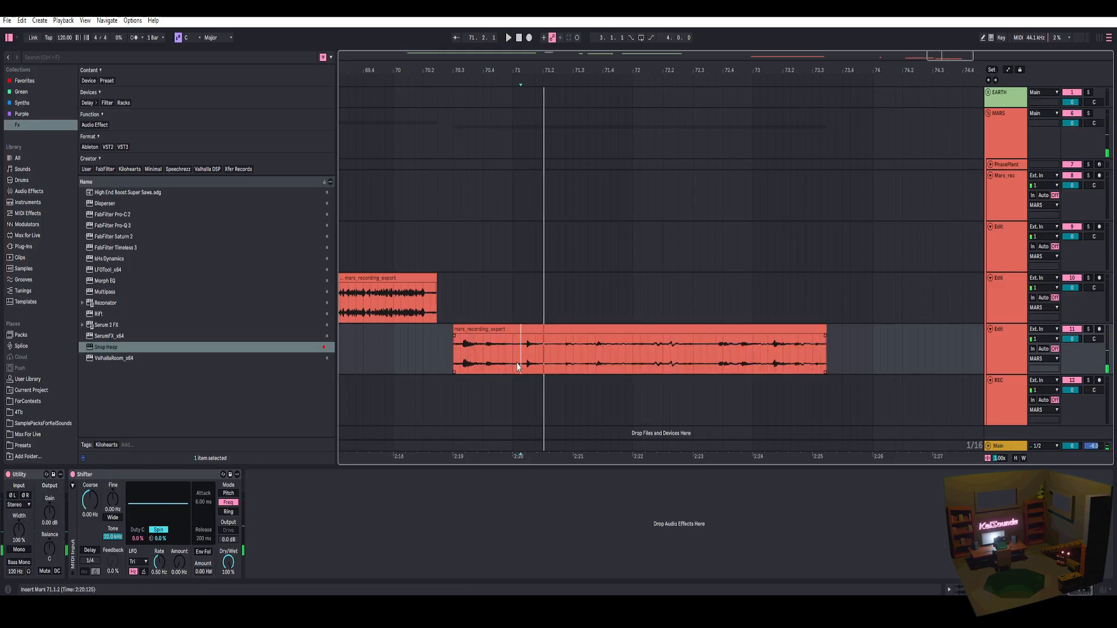
- Copy the short slice containing the hit after bar 71.1 to bar 73.4.4 and move its sample start to the transient's onset
{"action": "left_click", "coordinate": [544, 342], "text": "shift"}
{"action": "left_click_drag", "start_coordinate": [540, 330], "coordinate": [875, 340]}
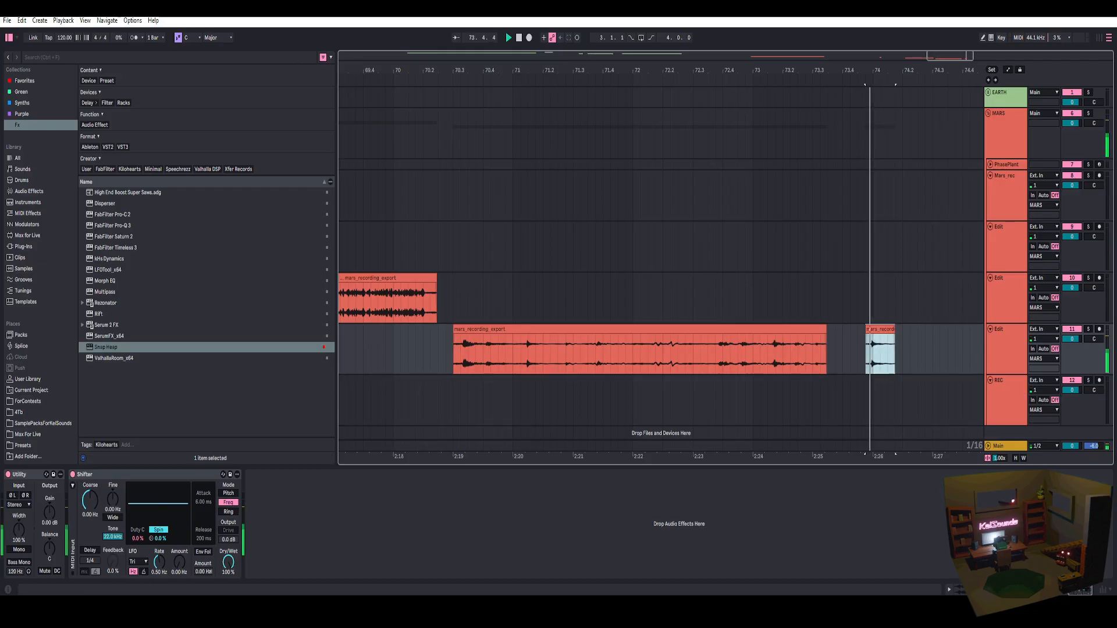
{"action": "double_click", "coordinate": [879, 343]}
{"action": "left_click_drag", "start_coordinate": [366, 324], "coordinate": [368, 324]}
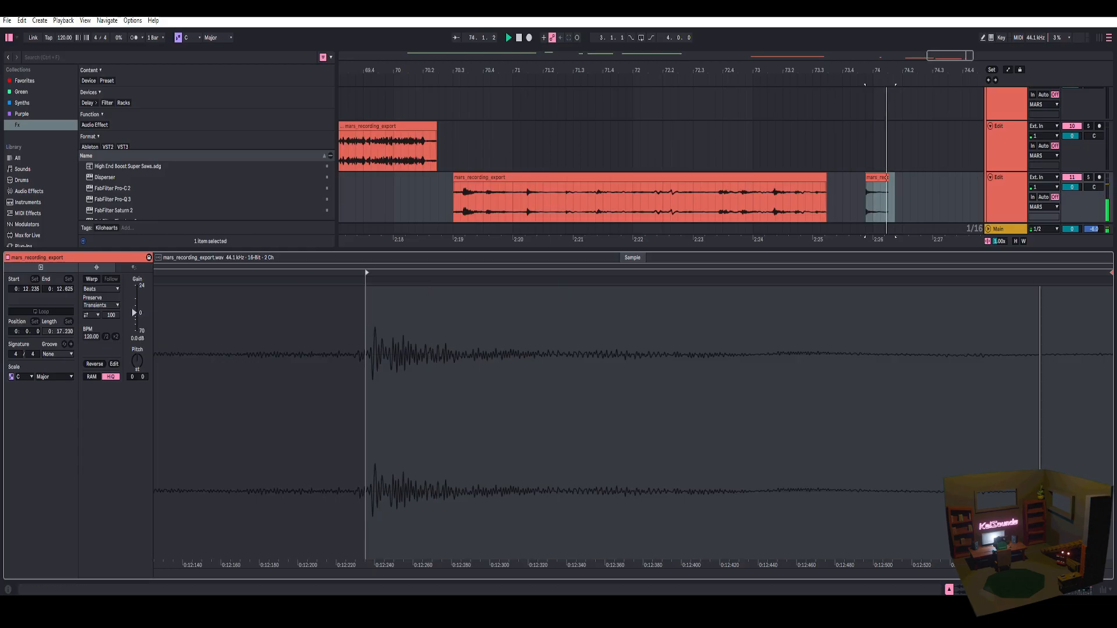
{"action": "left_click", "coordinate": [1069, 593]}
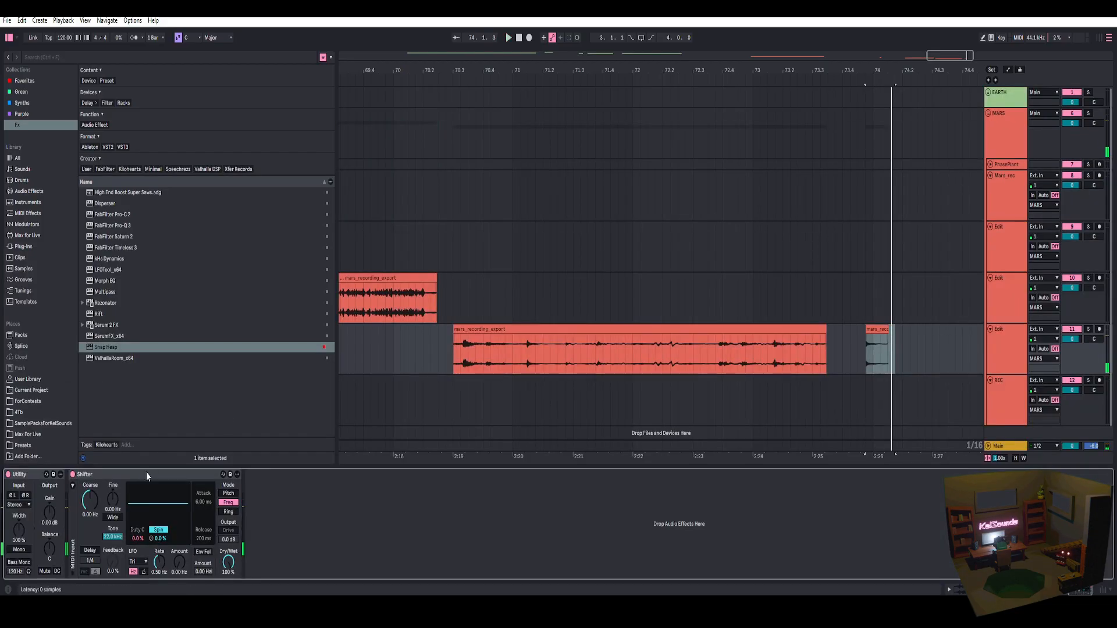
- Automate the Shifter's Fine frequency to fall from about 142 Hz at the start of the copied slice and audition it
{"action": "right_click", "coordinate": [112, 504]}
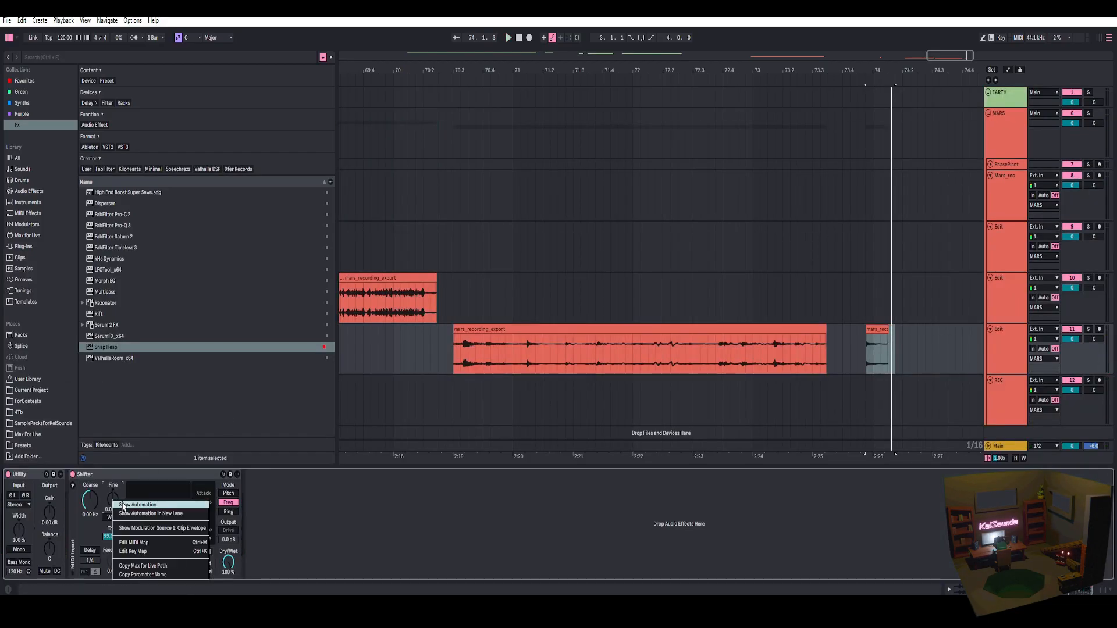
{"action": "left_click", "coordinate": [122, 506]}
{"action": "left_click_drag", "start_coordinate": [896, 71], "coordinate": [726, 338]}
{"action": "mouse_move", "coordinate": [586, 354]}
{"action": "left_mouse_down"}
{"action": "mouse_move", "coordinate": [604, 351]}
{"action": "mouse_move", "coordinate": [588, 342]}
{"action": "left_mouse_up"}
{"action": "key", "text": "space"}
{"action": "key", "text": "space"}
{"action": "key", "text": "space"}
{"action": "key", "text": "space"}
{"action": "key", "text": "space"}
{"action": "key", "text": "space"}
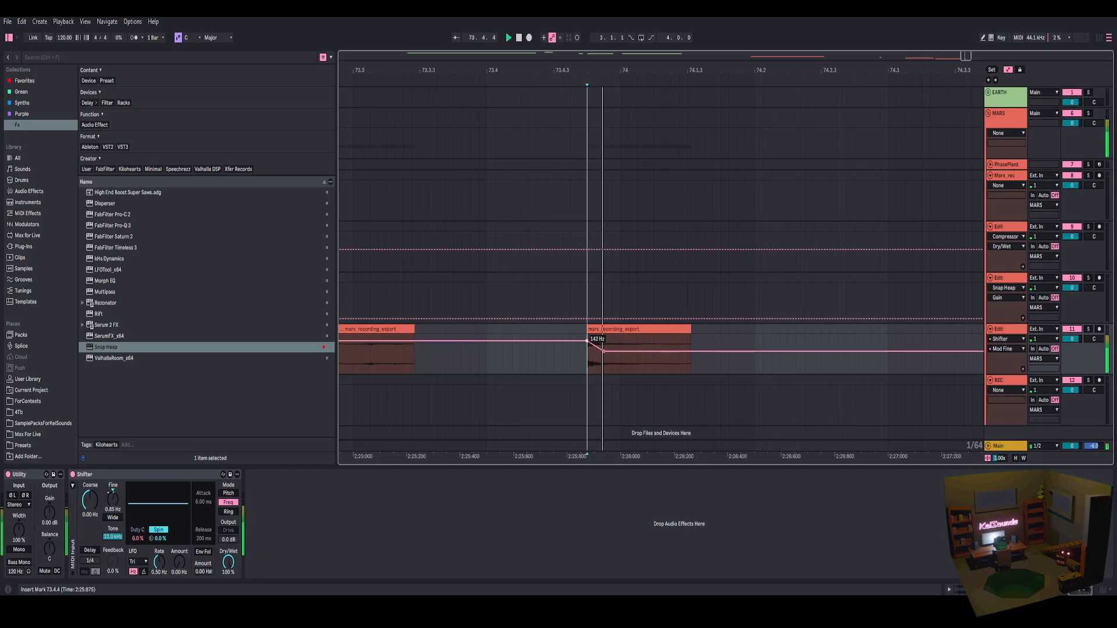
- Add Overdrive after the Shifter with 100% drive, 21% dry/wet and its filter centred around 6.65 kHz
{"action": "left_click", "coordinate": [30, 191]}
{"action": "left_click", "coordinate": [147, 82]}
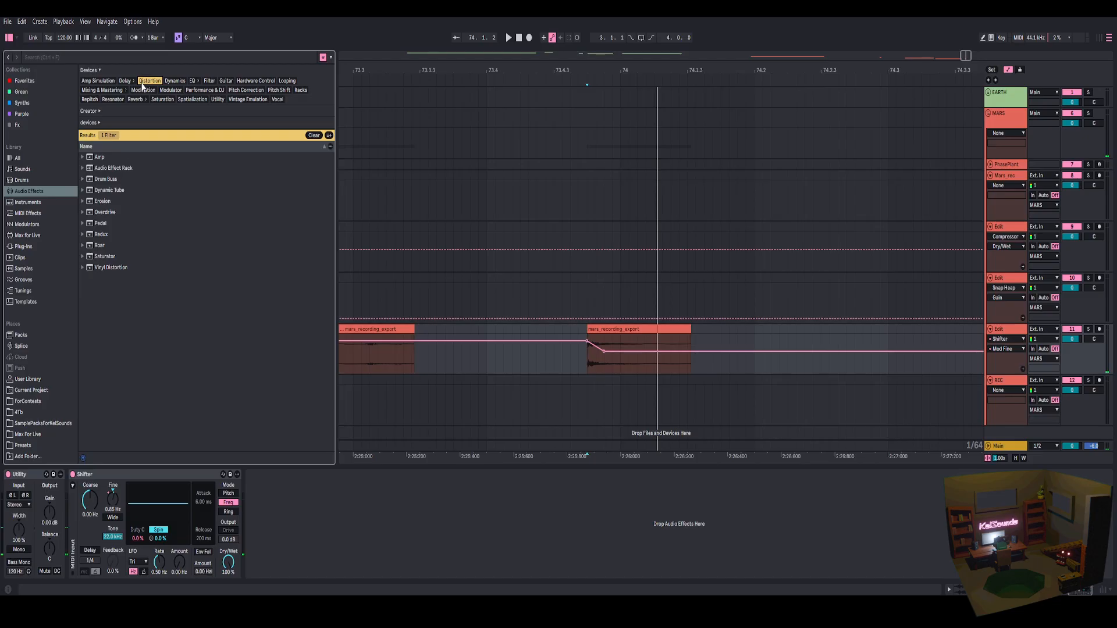
{"action": "double_click", "coordinate": [110, 213]}
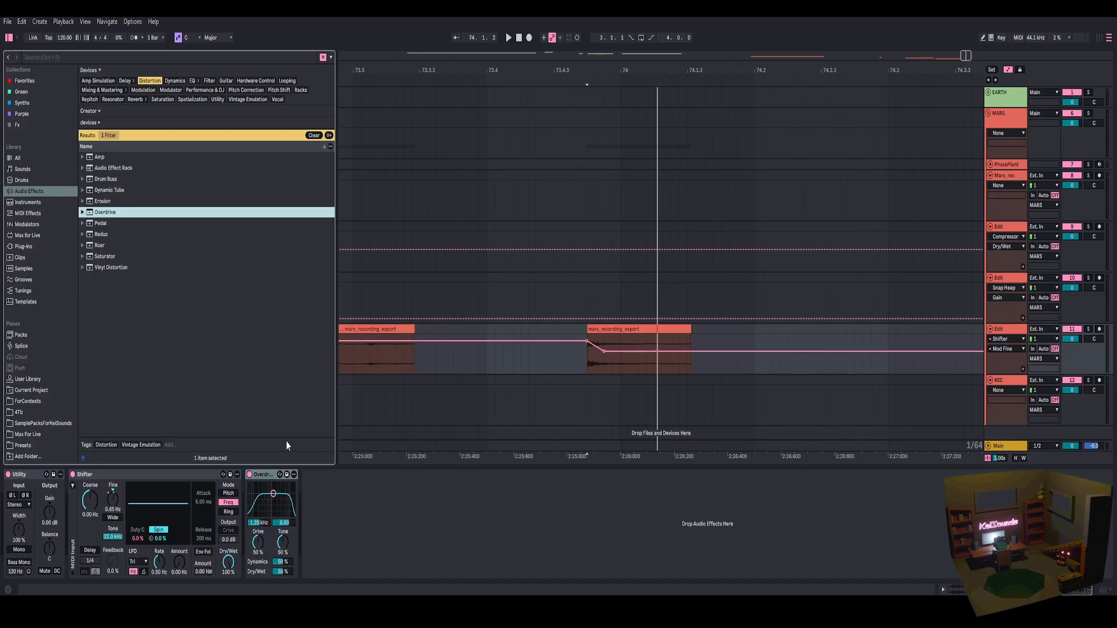
{"action": "mouse_move", "coordinate": [274, 494]}
{"action": "left_mouse_down"}
{"action": "mouse_move", "coordinate": [262, 531]}
{"action": "mouse_move", "coordinate": [263, 489]}
{"action": "left_mouse_up"}
{"action": "left_click_drag", "start_coordinate": [285, 573], "coordinate": [285, 582]}
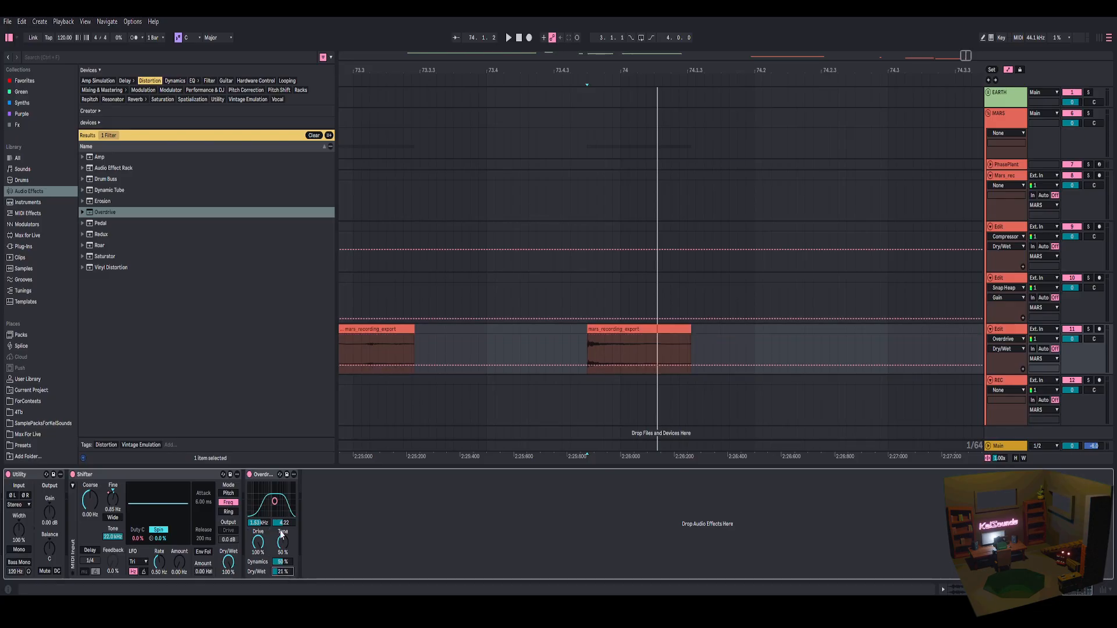
{"action": "key", "text": "space"}
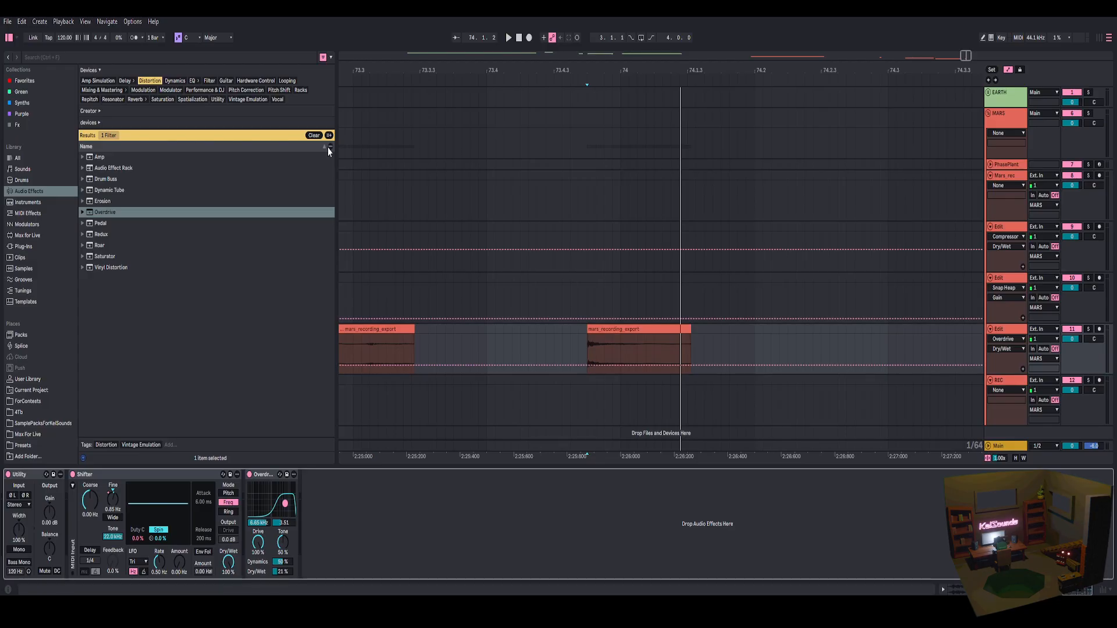
- Add EQ Eight after the Overdrive and boost the highs around 5.87 kHz while playing the slice
{"action": "left_click", "coordinate": [628, 329]}
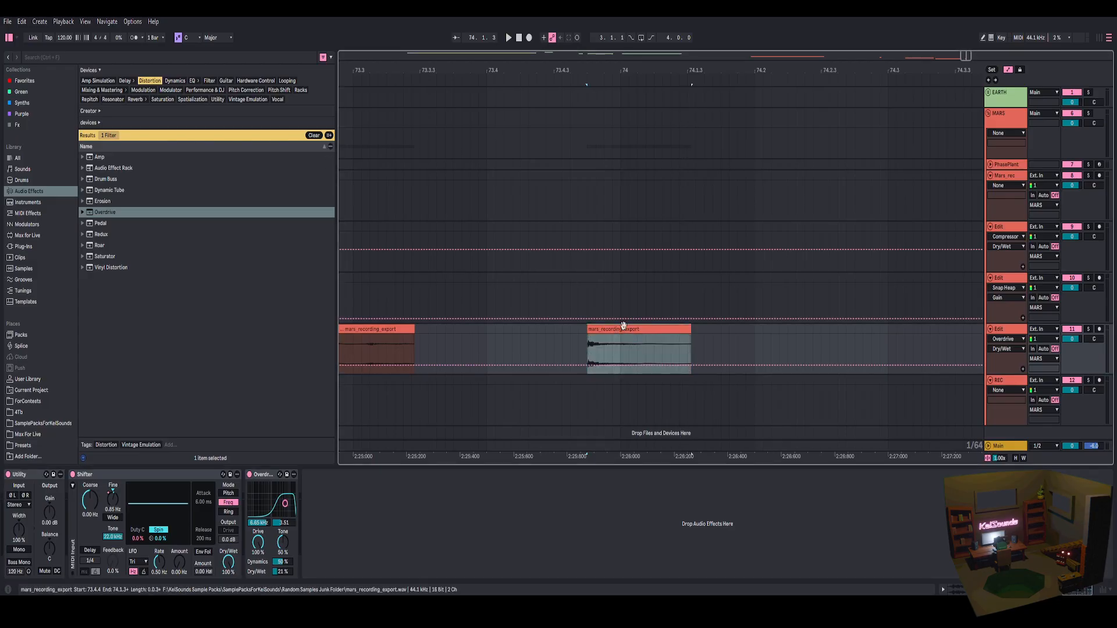
{"action": "left_click", "coordinate": [192, 80]}
{"action": "double_click", "coordinate": [102, 193]}
{"action": "key", "text": "space"}
{"action": "left_click_drag", "start_coordinate": [422, 518], "coordinate": [457, 504]}
{"action": "key", "text": "space"}
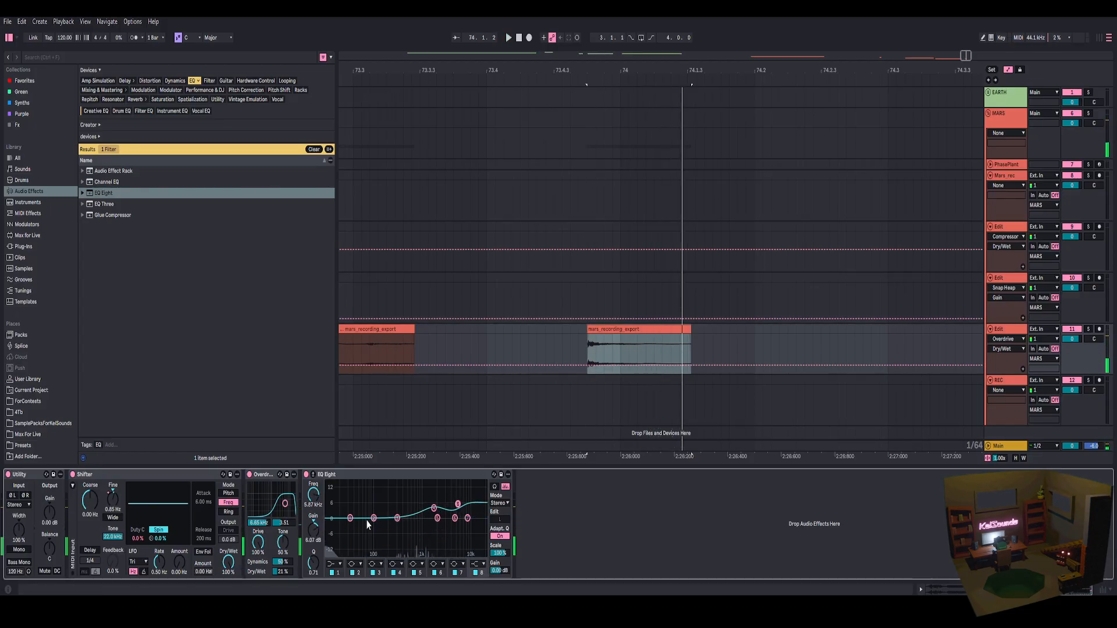
- Try a narrow low boost in EQ Eight, reset its gain, and raise the first band to 15.0 dB at 141 Hz
{"action": "left_click_drag", "start_coordinate": [361, 499], "coordinate": [363, 484]}
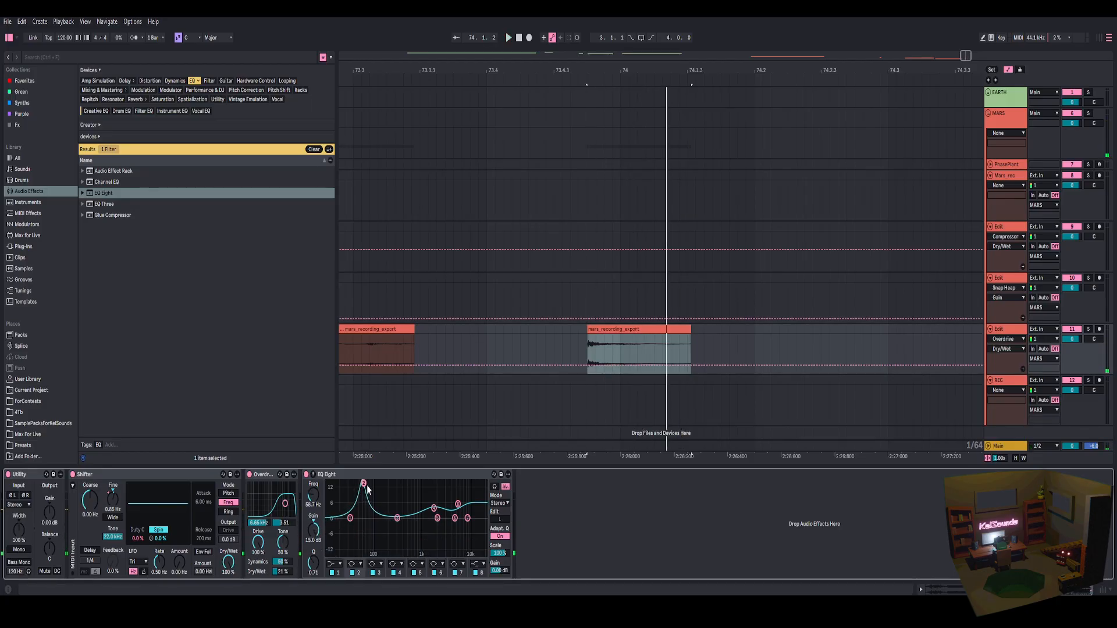
{"action": "double_click", "coordinate": [316, 528]}
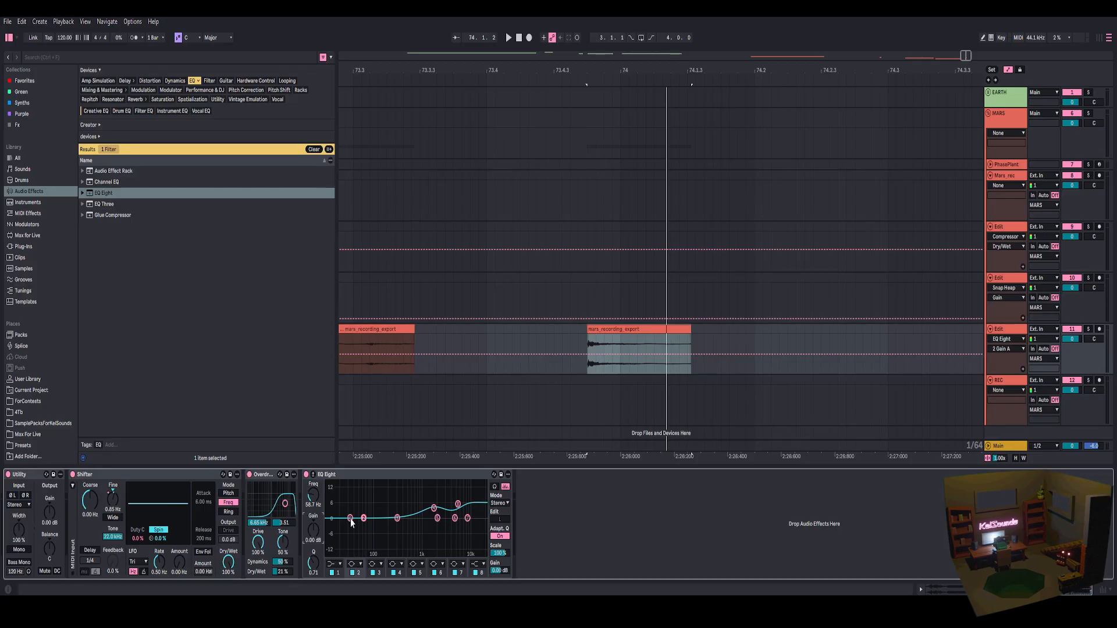
{"action": "key", "text": "space"}
{"action": "left_click_drag", "start_coordinate": [382, 483], "coordinate": [381, 483]}
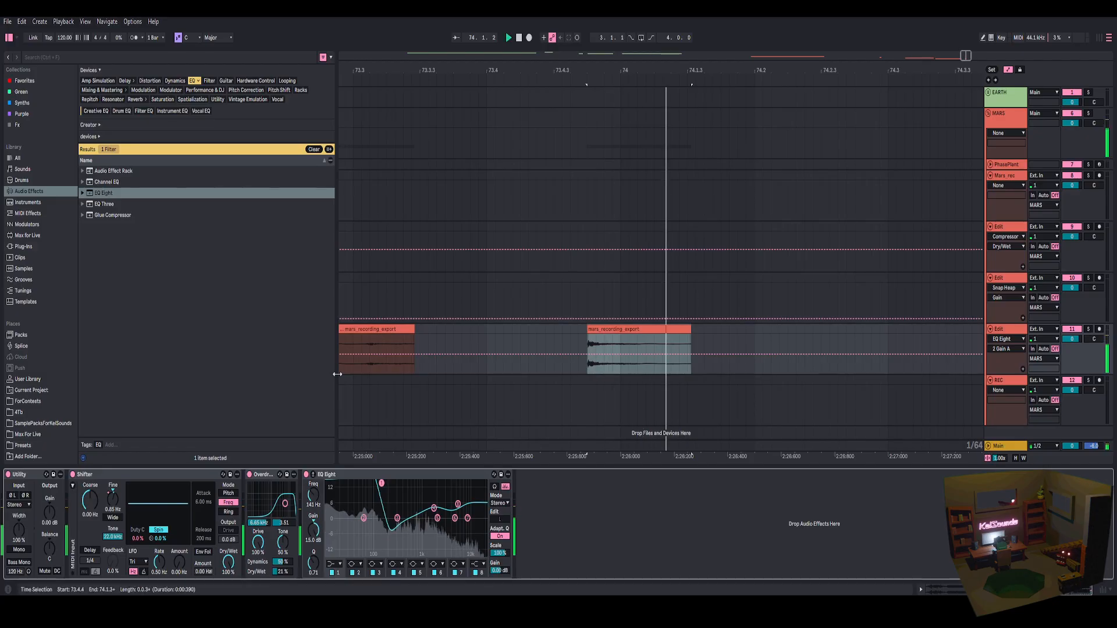
- Add Roar after EQ Eight with Multi Band routing and set the low band's shaper amount to 37%
{"action": "left_click", "coordinate": [151, 82]}
{"action": "key", "text": "space"}
{"action": "left_click", "coordinate": [314, 135]}
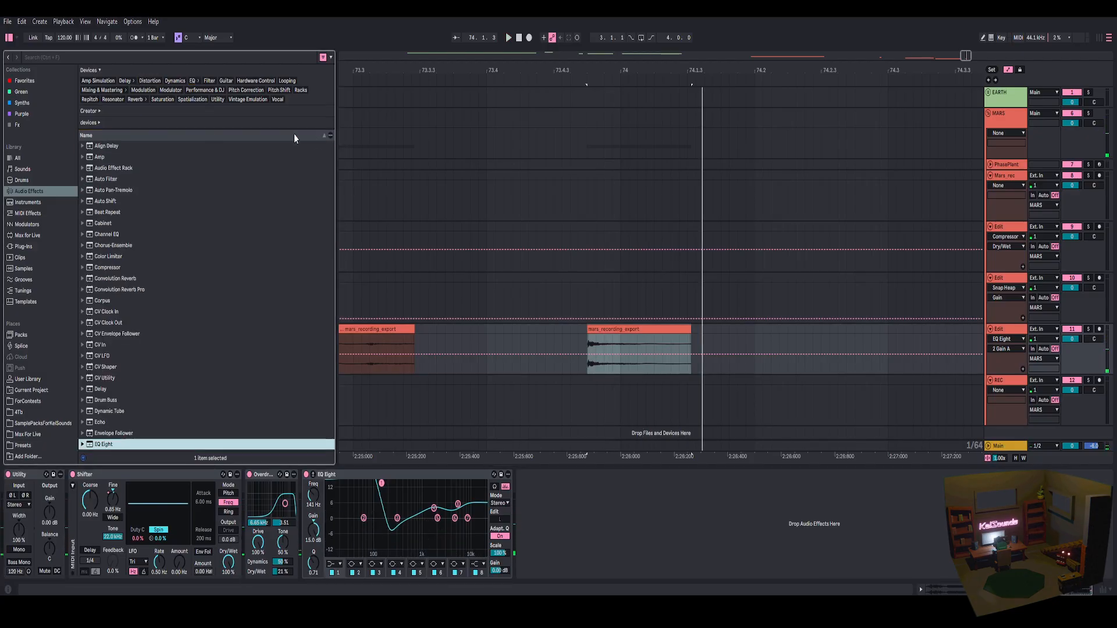
{"action": "left_click", "coordinate": [150, 80]}
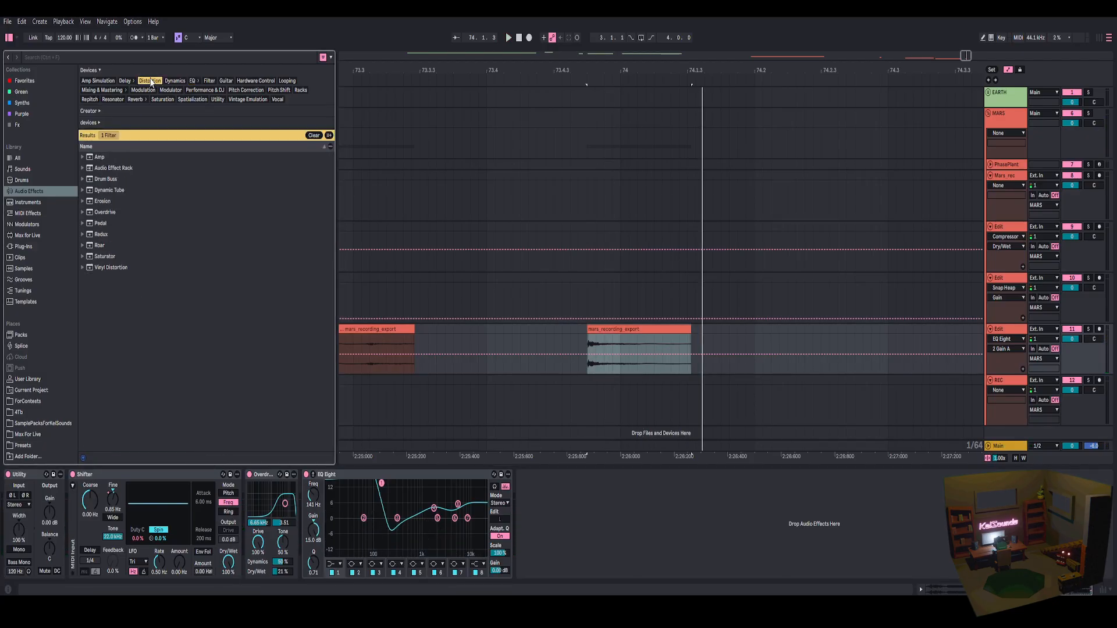
{"action": "double_click", "coordinate": [98, 246]}
{"action": "left_click", "coordinate": [611, 484]}
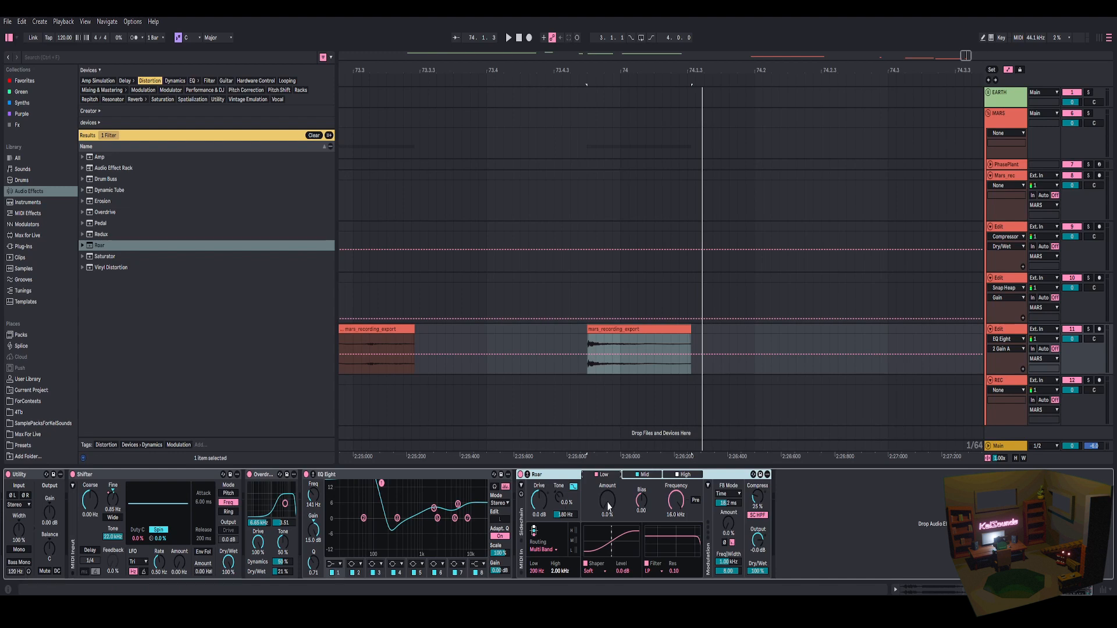
{"action": "left_click_drag", "start_coordinate": [608, 504], "coordinate": [607, 488]}
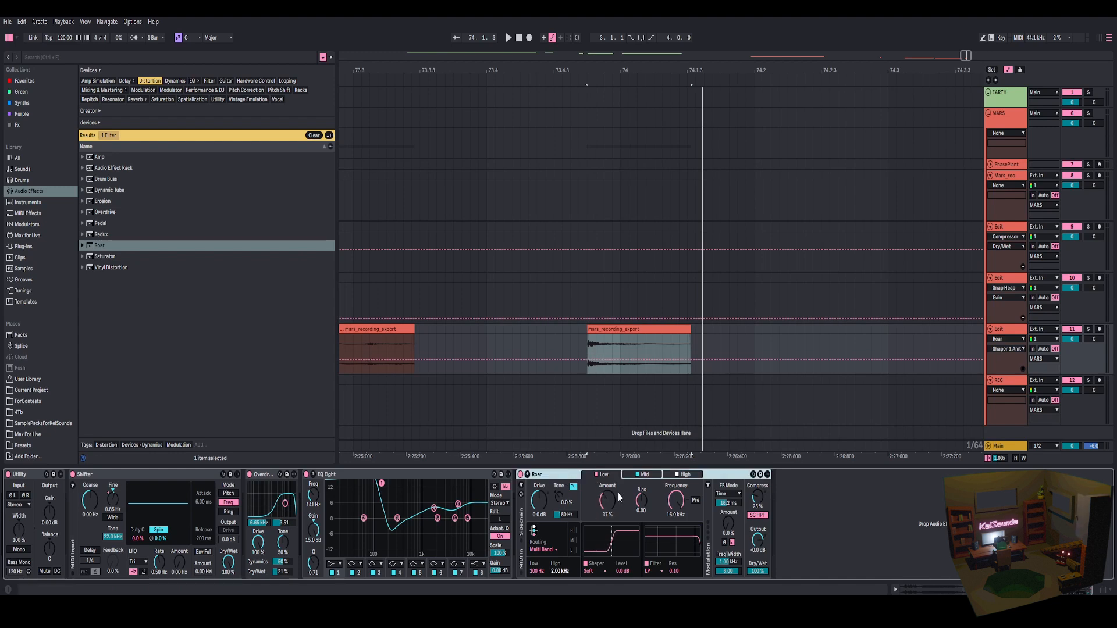
- Raise the shaper amount of Roar's low band to about 56% while repeatedly playing the slice
{"action": "mouse_move", "coordinate": [607, 504]}
{"action": "left_mouse_down"}
{"action": "mouse_move", "coordinate": [607, 473]}
{"action": "mouse_move", "coordinate": [607, 498]}
{"action": "left_mouse_up"}
{"action": "key", "text": "space"}
{"action": "key", "text": "space"}
{"action": "key", "text": "space"}
{"action": "key", "text": "space"}
{"action": "key", "text": "space"}
{"action": "key", "text": "space"}
{"action": "key", "text": "space"}
{"action": "key", "text": "space"}
{"action": "key", "text": "space"}
{"action": "key", "text": "space"}
{"action": "key", "text": "space"}
{"action": "key", "text": "space"}
{"action": "key", "text": "space"}
{"action": "key", "text": "space"}
{"action": "key", "text": "space"}
{"action": "key", "text": "space"}
{"action": "key", "text": "space"}
{"action": "key", "text": "space"}
{"action": "key", "text": "space"}
{"action": "key", "text": "space"}
{"action": "key", "text": "space"}
{"action": "mouse_move", "coordinate": [728, 523]}
{"action": "left_mouse_down"}
{"action": "mouse_move", "coordinate": [729, 477]}
{"action": "mouse_move", "coordinate": [728, 524]}
{"action": "left_mouse_up"}
- Add a second EQ Eight after Roar and set its first band to a low cut at 30 Hz
{"action": "key", "text": "space"}
{"action": "key", "text": "space"}
{"action": "key", "text": "space"}
{"action": "key", "text": "space"}
{"action": "key", "text": "space"}
{"action": "key", "text": "space"}
{"action": "key", "text": "space"}
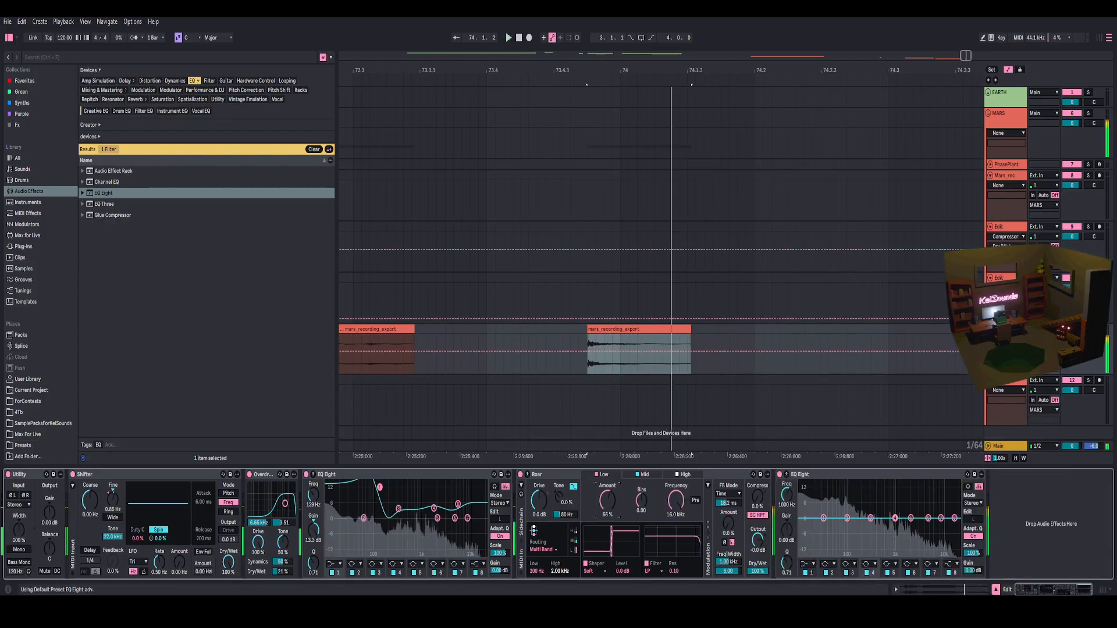
{"action": "left_click", "coordinate": [808, 567]}
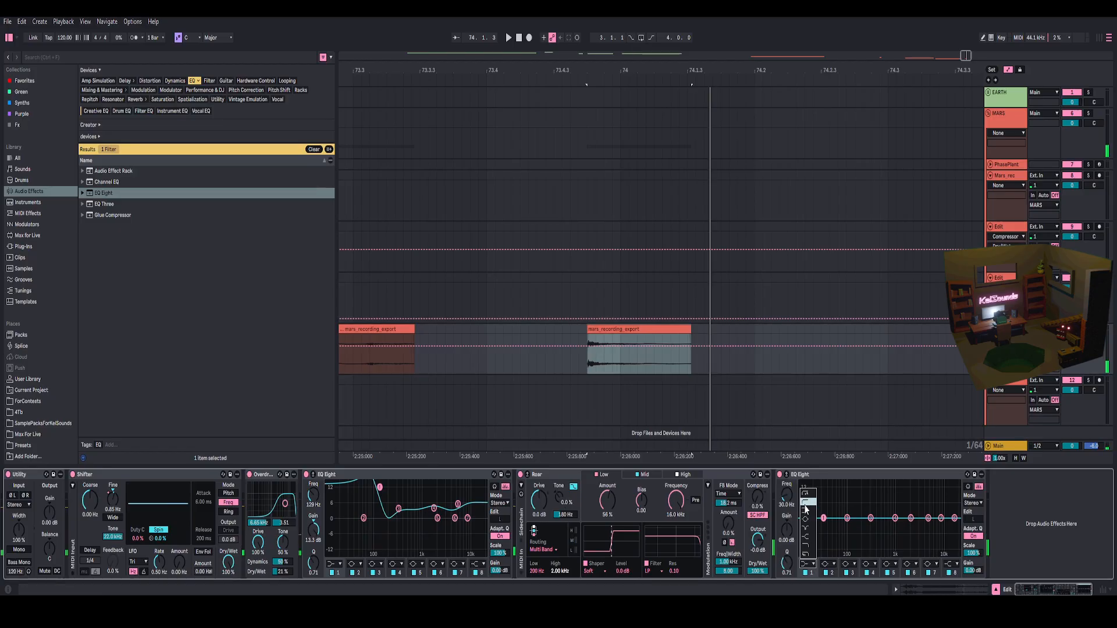
{"action": "left_click", "coordinate": [805, 506]}
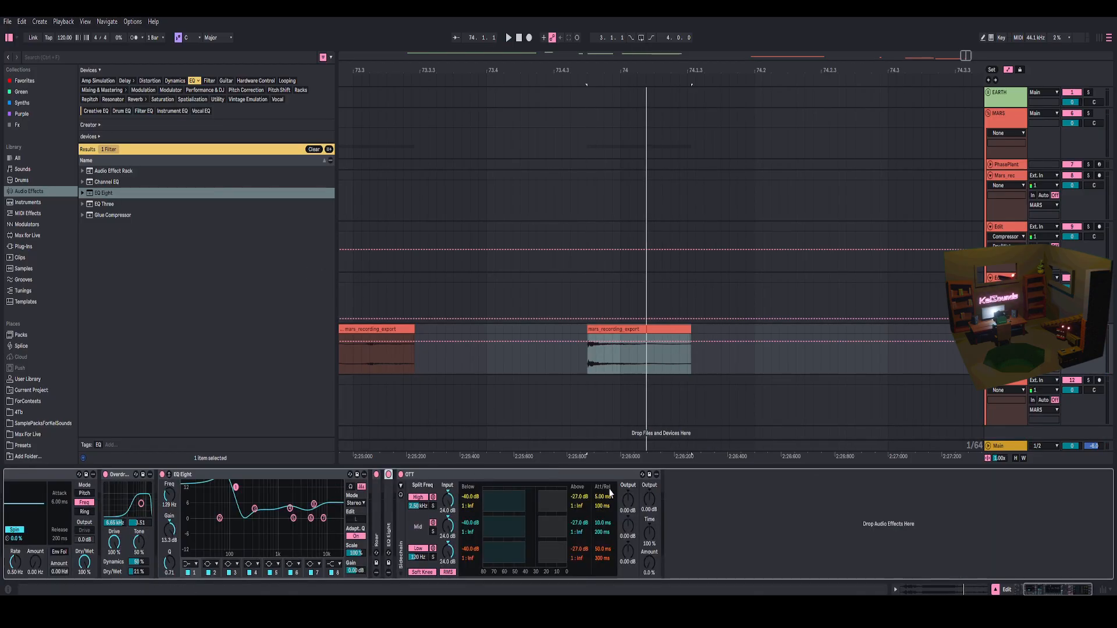
- Add OTT at the end of the chain, set its amount to 30% and play the slice
{"action": "left_click_drag", "start_coordinate": [650, 568], "coordinate": [650, 546]}
{"action": "key", "text": "space"}
{"action": "key", "text": "space"}
{"action": "key", "text": "space"}
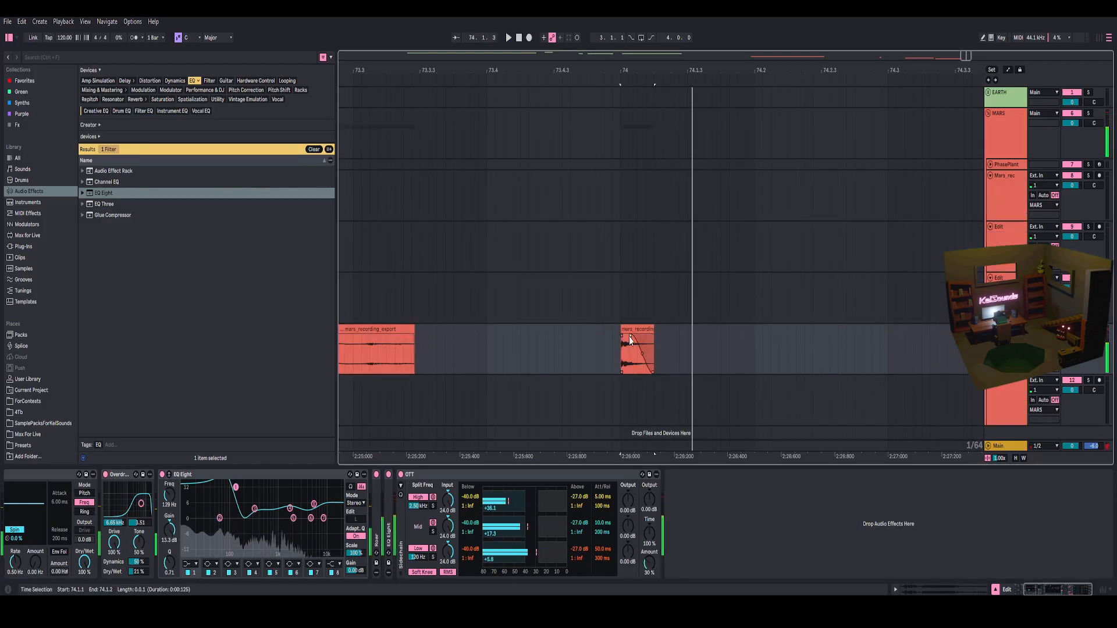
- Extend the end of the faded slice to 74.1.3 and try a pitch change in its sample settings
{"action": "key", "text": "space"}
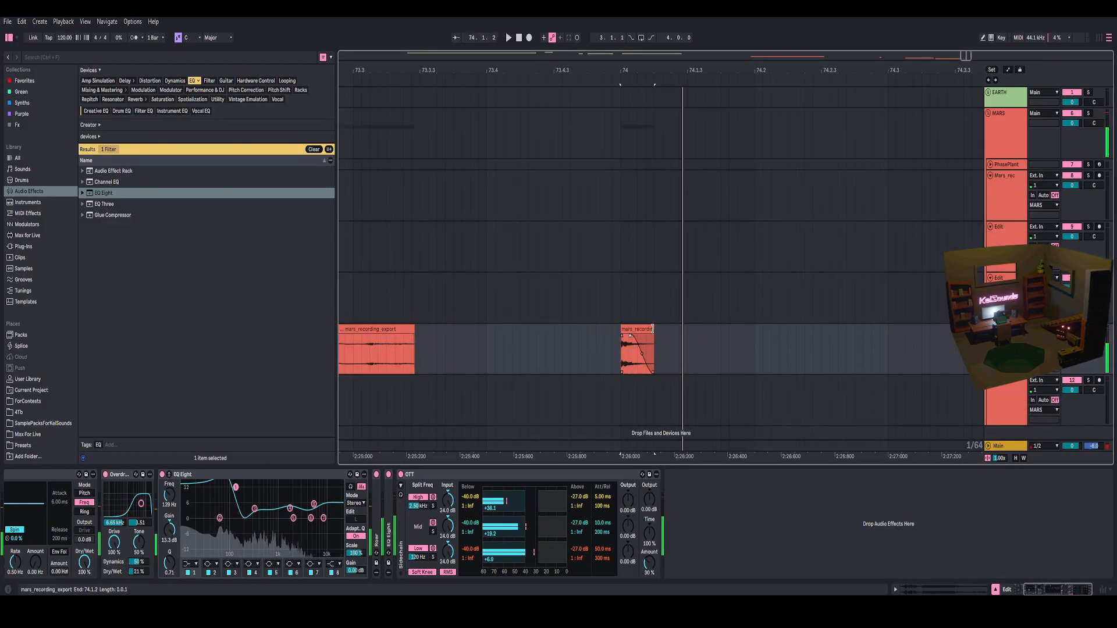
{"action": "left_click_drag", "start_coordinate": [653, 340], "coordinate": [686, 335]}
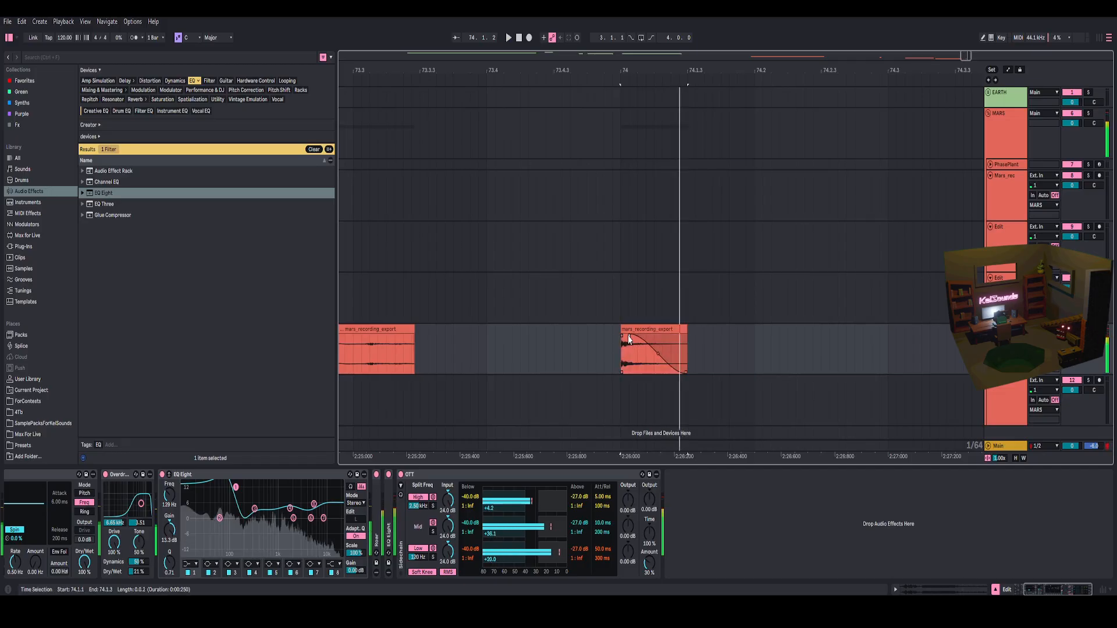
{"action": "left_click", "coordinate": [947, 591]}
{"action": "mouse_move", "coordinate": [131, 371]}
{"action": "left_mouse_down"}
{"action": "mouse_move", "coordinate": [131, 325]}
{"action": "mouse_move", "coordinate": [130, 400]}
{"action": "mouse_move", "coordinate": [131, 337]}
{"action": "mouse_move", "coordinate": [130, 371]}
{"action": "left_mouse_up"}
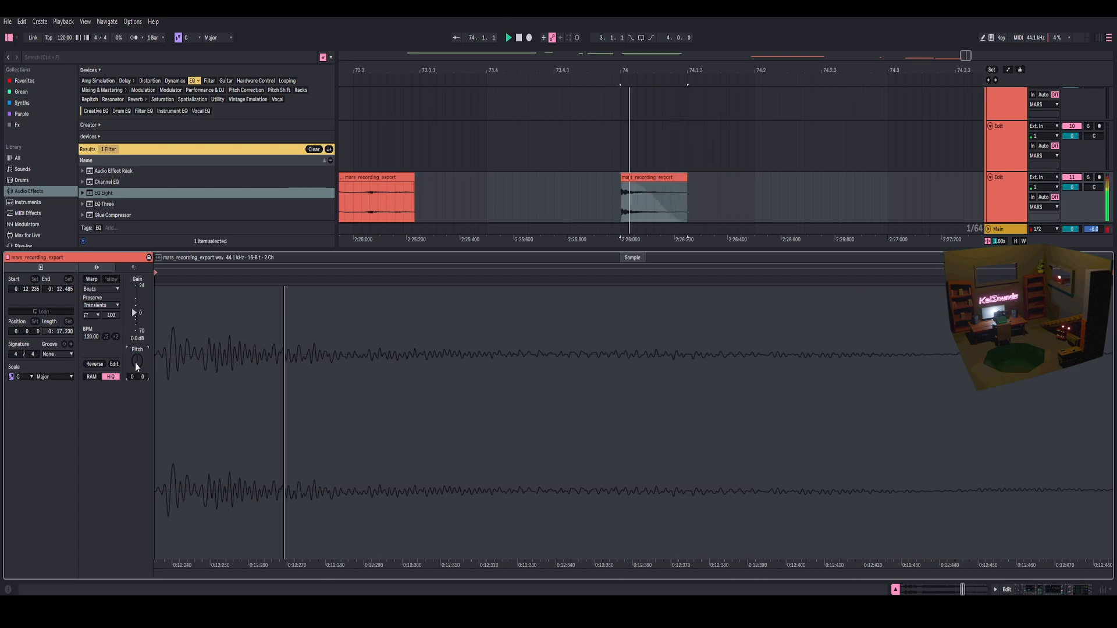
{"action": "left_click", "coordinate": [1008, 591]}
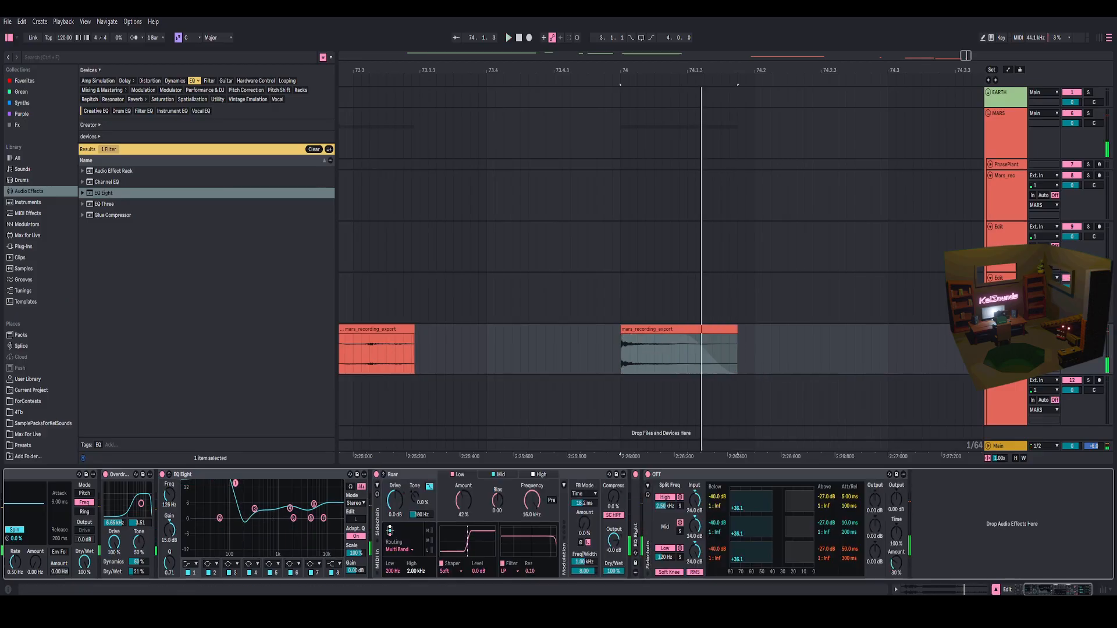
- Tune the first EQ Eight's low boost to 15.0 dB at 116 Hz and scale the curve to 147% while playing
{"action": "key", "text": "space"}
{"action": "key", "text": "space"}
{"action": "key", "text": "space"}
{"action": "key", "text": "space"}
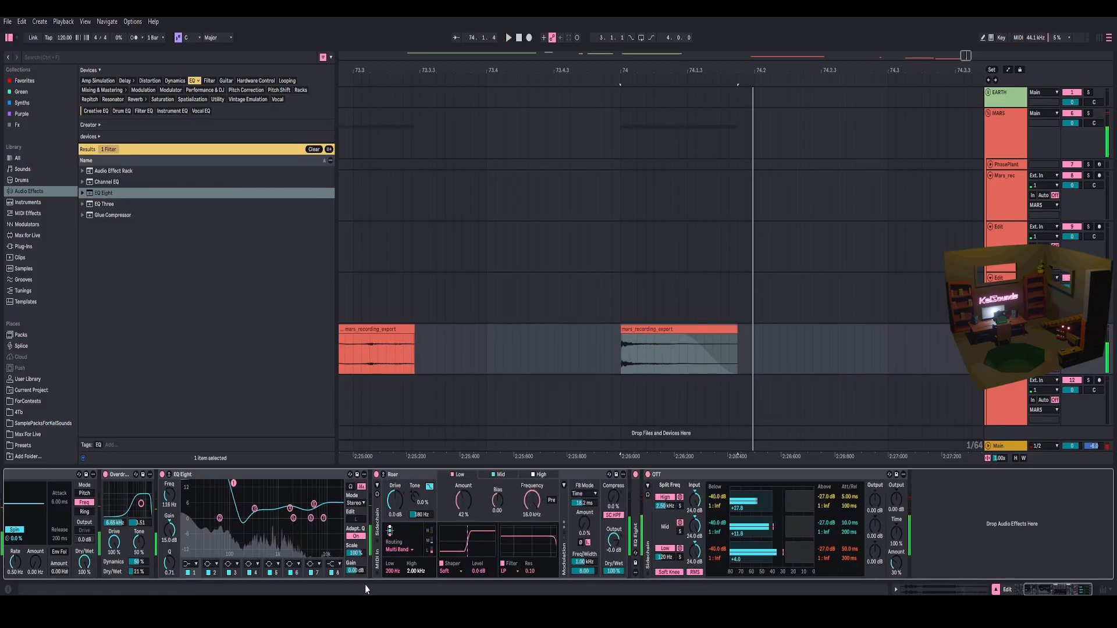
{"action": "key", "text": "space"}
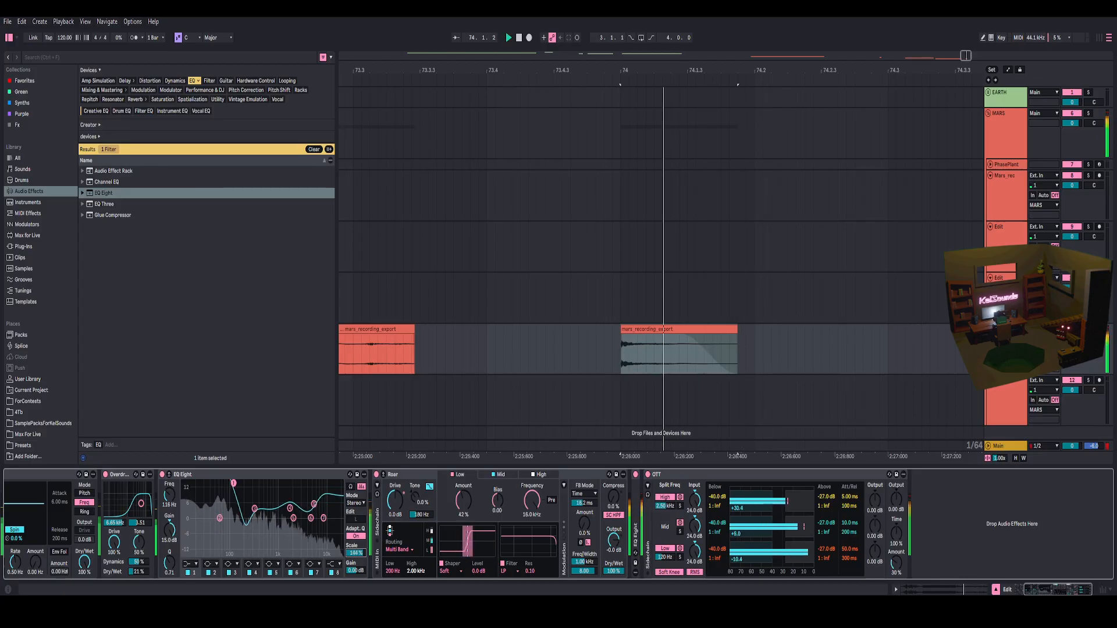
{"action": "left_click_drag", "start_coordinate": [356, 554], "coordinate": [355, 552]}
{"action": "key", "text": "space"}
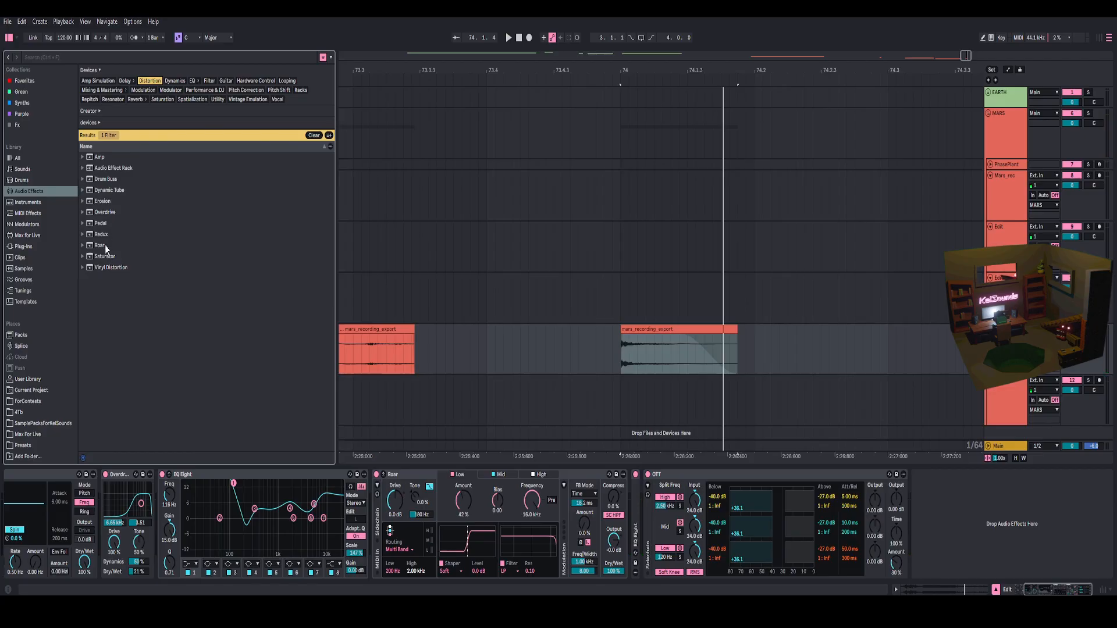
- Add Saturator after OTT with Analog Clip, -14 dB output and 53% dry/wet
{"action": "left_click_drag", "start_coordinate": [105, 256], "coordinate": [583, 490]}
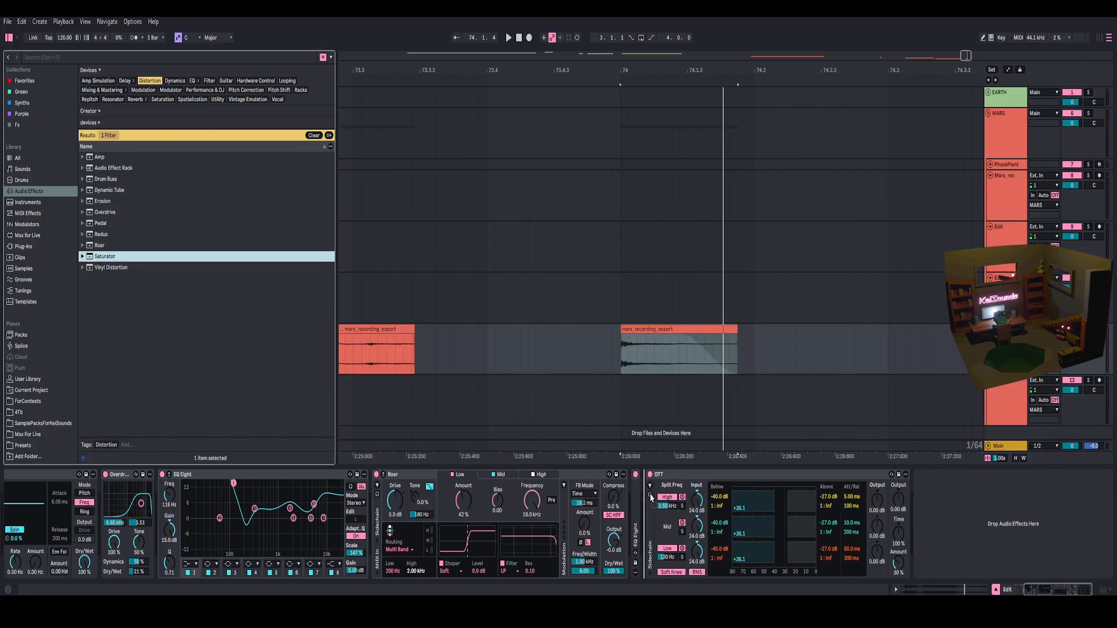
{"action": "left_click_drag", "start_coordinate": [650, 498], "coordinate": [650, 498]}
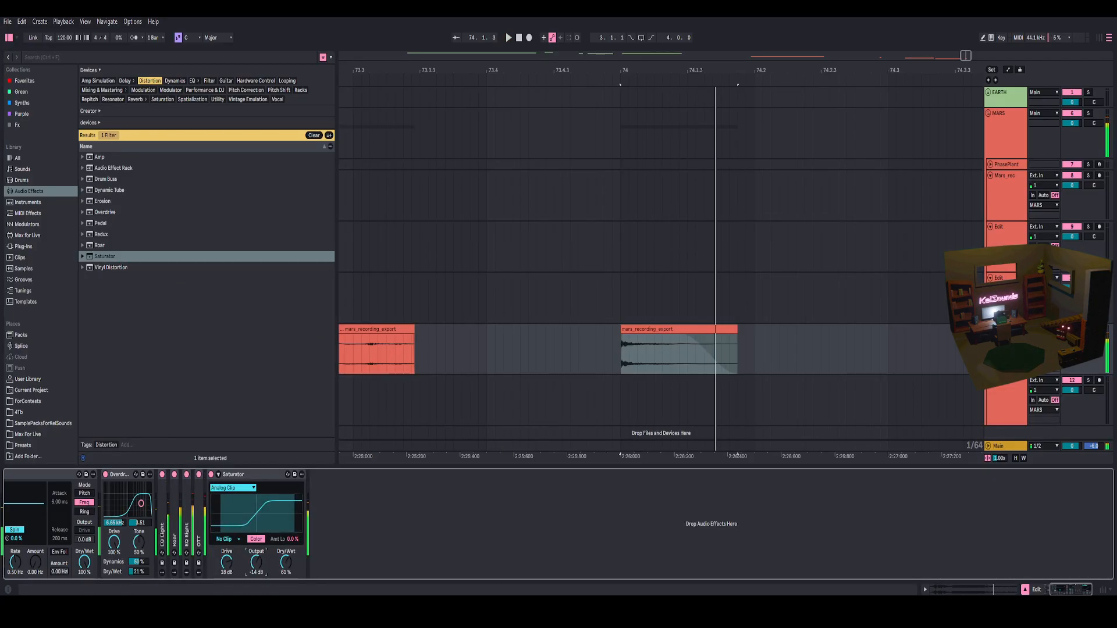
{"action": "key", "text": "space"}
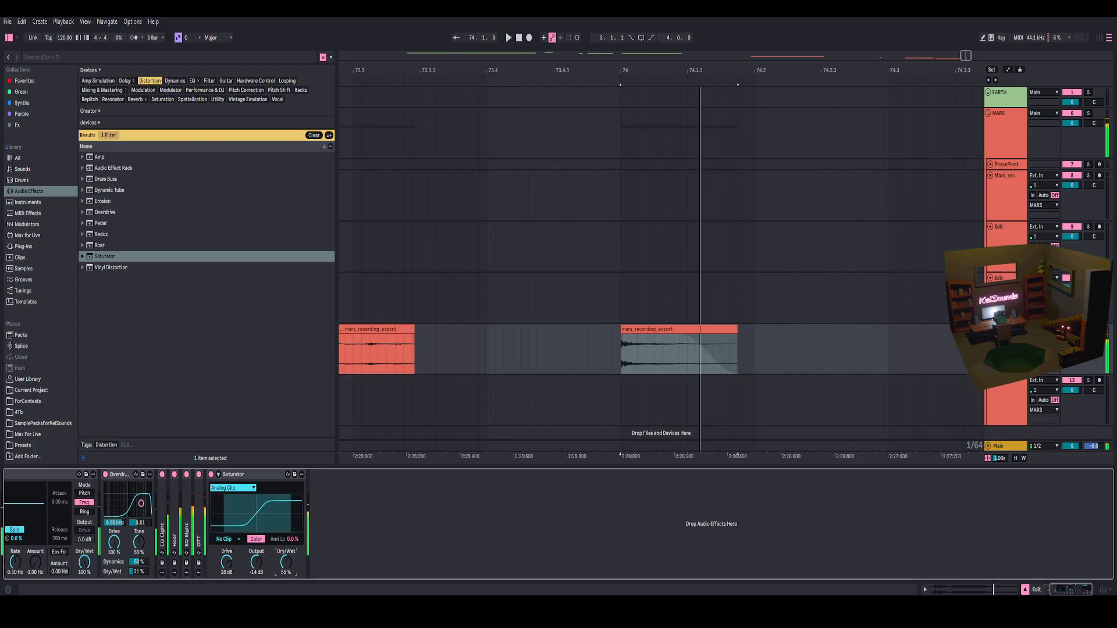
{"action": "left_click_drag", "start_coordinate": [285, 562], "coordinate": [288, 564]}
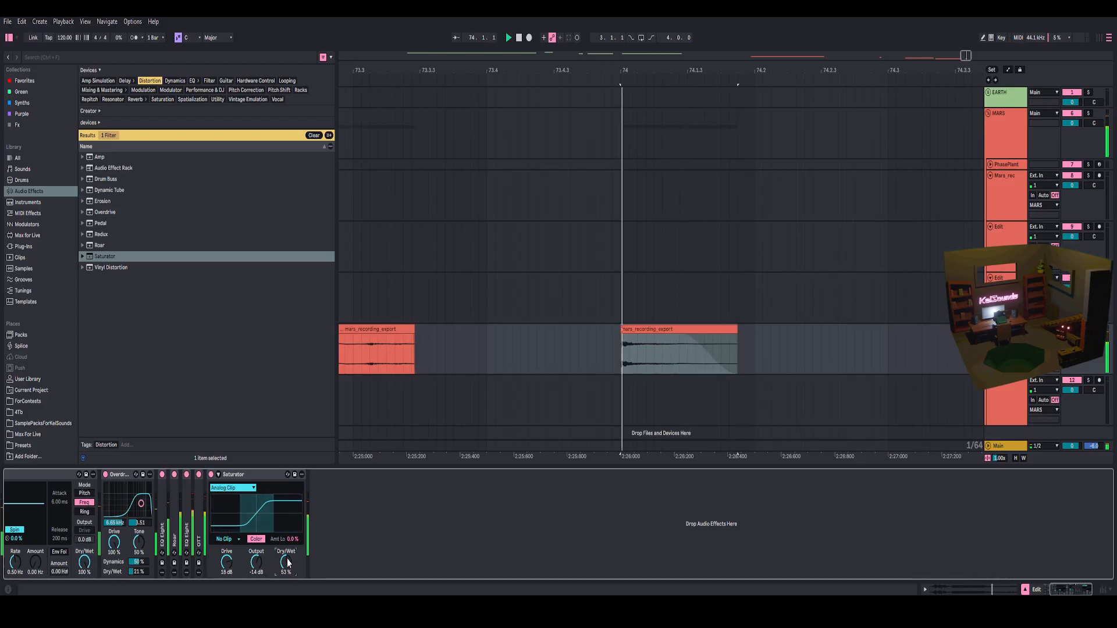
- Add Compressor after the Saturator with a -17.1 dB threshold, 1.00 ms release and 7.00 dB output gain
{"action": "left_click", "coordinate": [175, 81]}
{"action": "left_click_drag", "start_coordinate": [108, 169], "coordinate": [401, 512]}
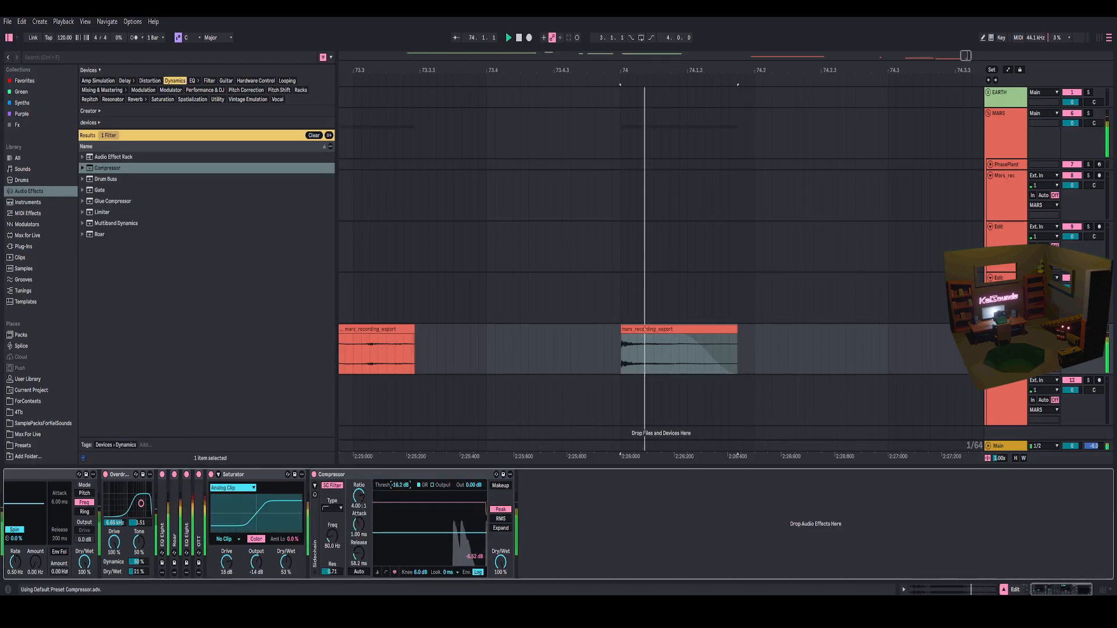
{"action": "left_click_drag", "start_coordinate": [476, 485], "coordinate": [477, 481]}
{"action": "key", "text": "space"}
{"action": "key", "text": "space"}
{"action": "key", "text": "space"}
{"action": "key", "text": "space"}
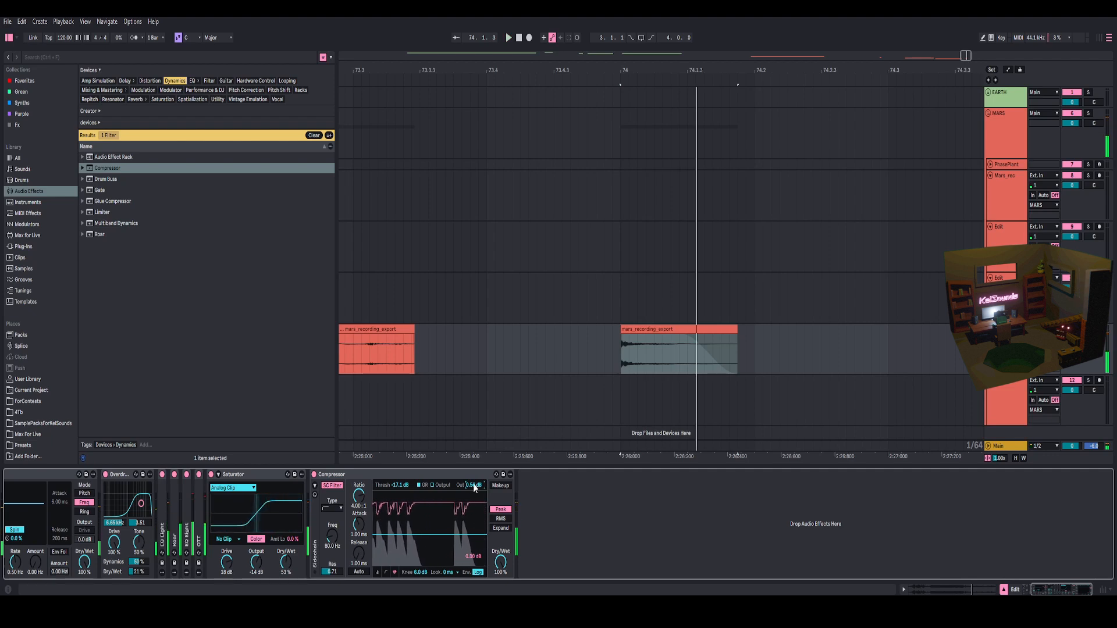
{"action": "key", "text": "Return"}
{"action": "key", "text": "space"}
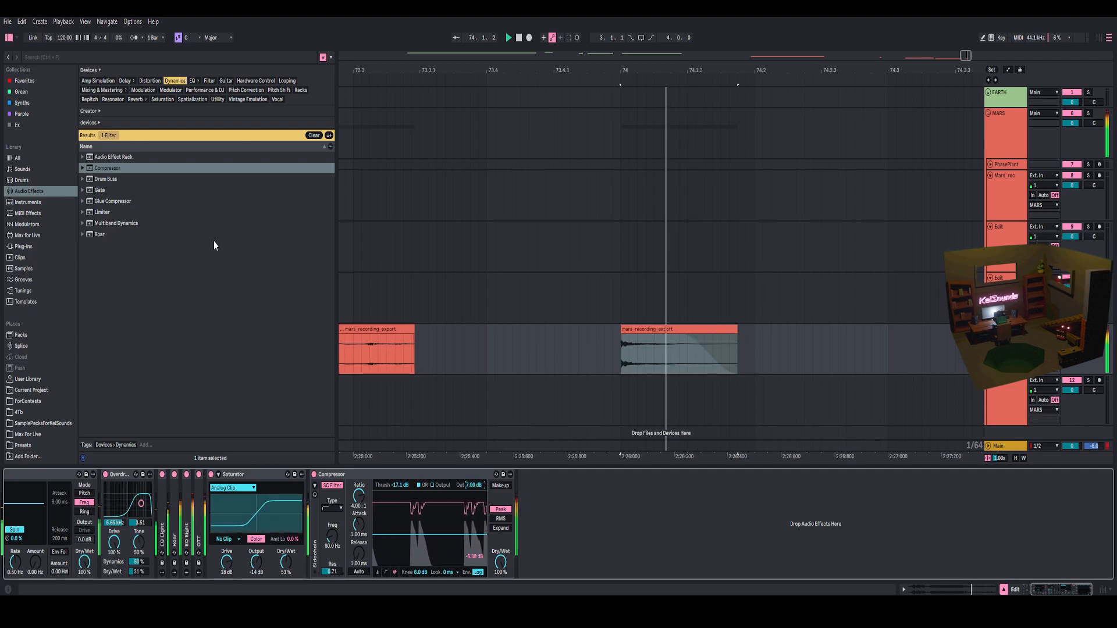
- Add EQ Eight after the Compressor with a low cut on the first band and a gentle boost around 3.59 kHz
{"action": "key", "text": "space"}
{"action": "left_click", "coordinate": [193, 81]}
{"action": "double_click", "coordinate": [105, 193]}
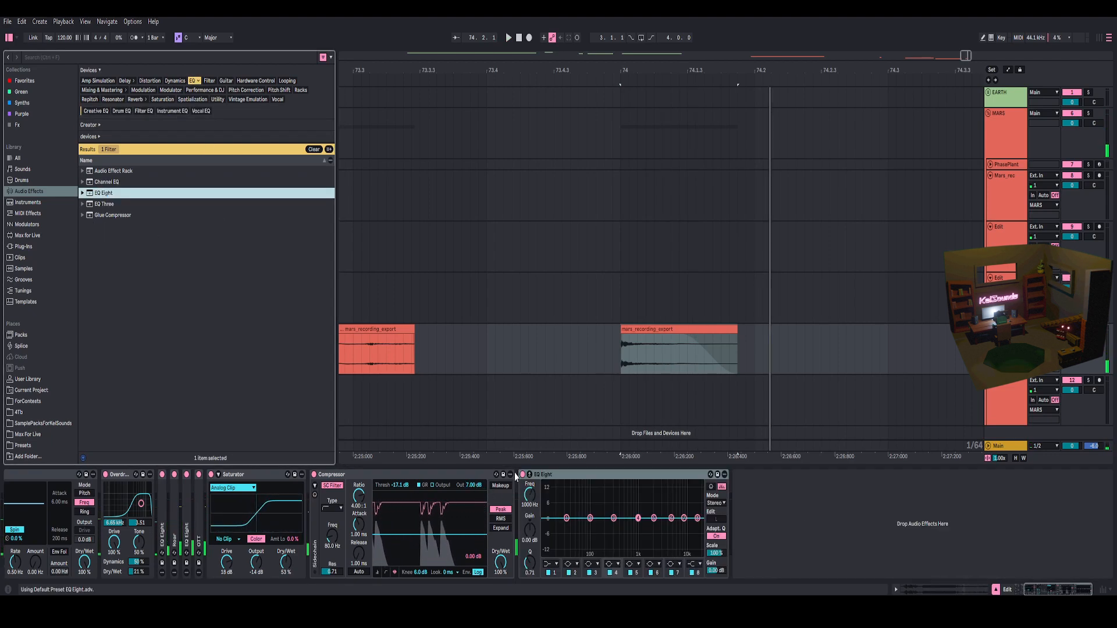
{"action": "left_click", "coordinate": [556, 564]}
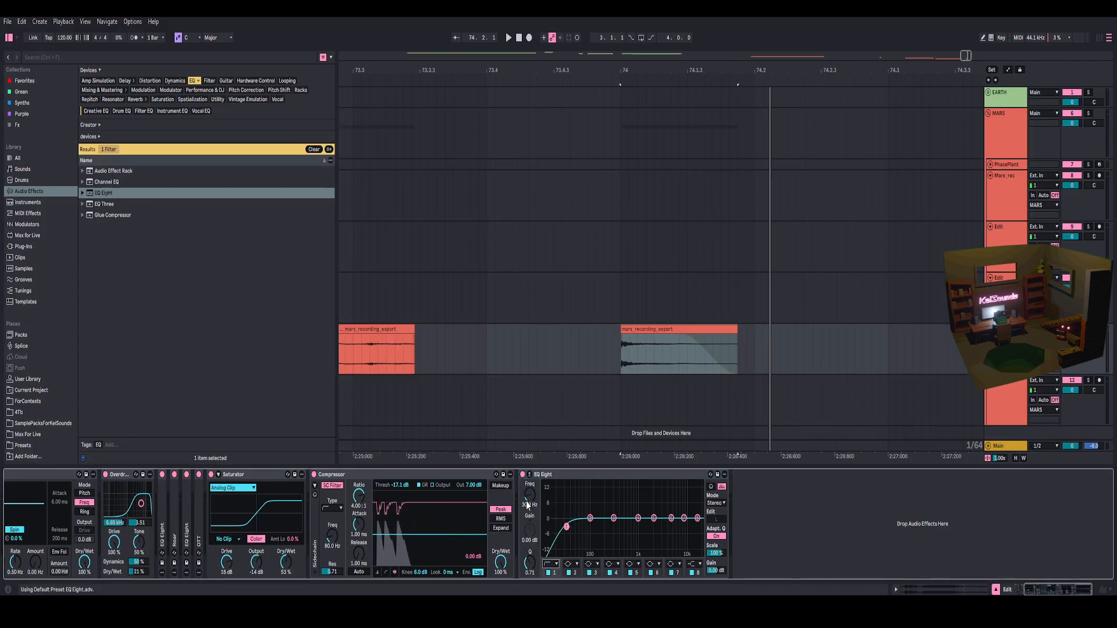
{"action": "key", "text": "space"}
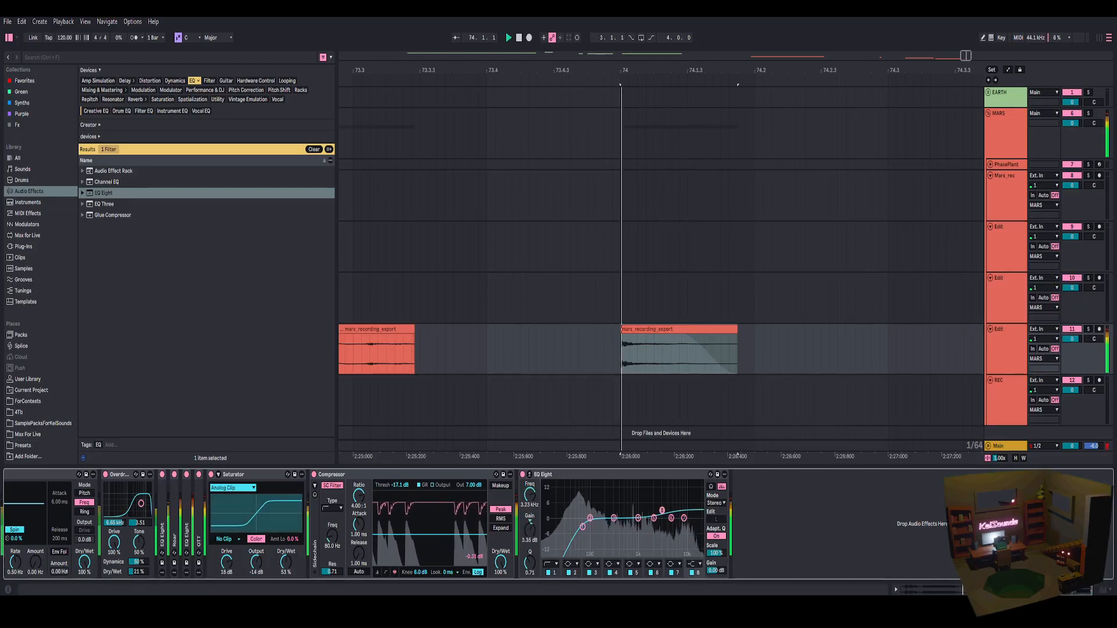
- Add Snap Heap from the Fx collection at the end of the chain with a Clipper in Serial Bus 1
{"action": "left_click", "coordinate": [17, 124]}
{"action": "left_click", "coordinate": [108, 347]}
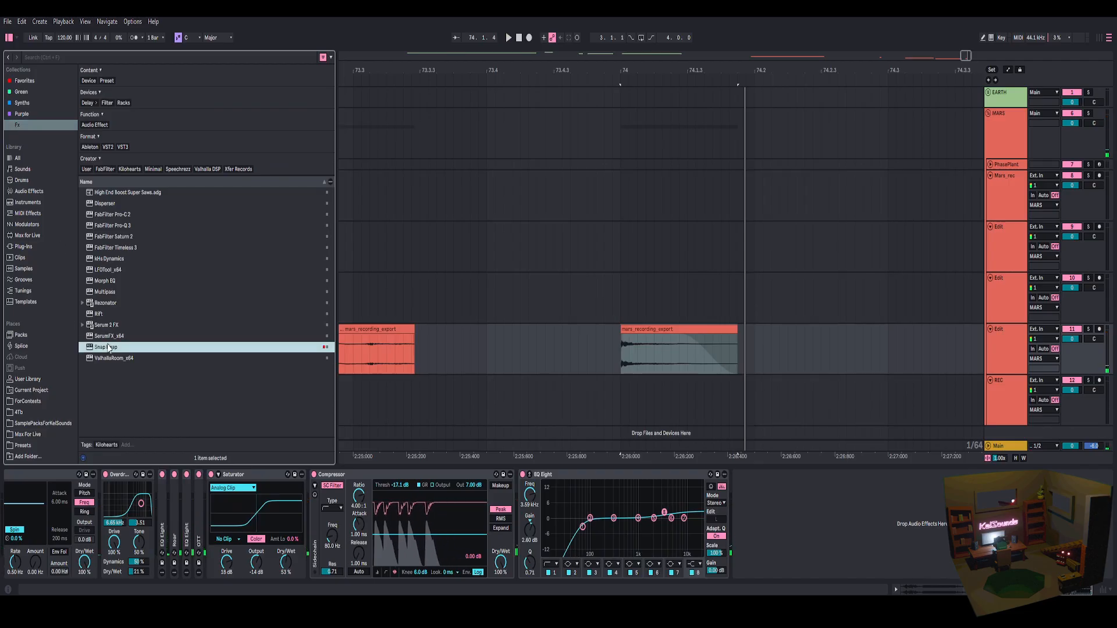
{"action": "double_click", "coordinate": [108, 346]}
{"action": "left_click", "coordinate": [365, 189]}
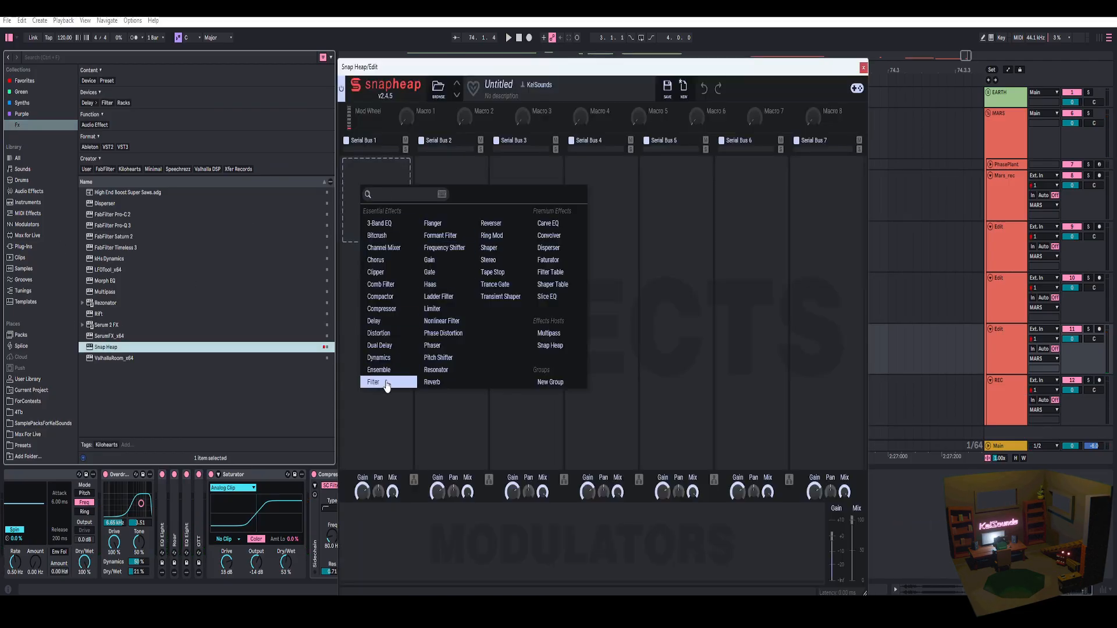
{"action": "left_click", "coordinate": [378, 271]}
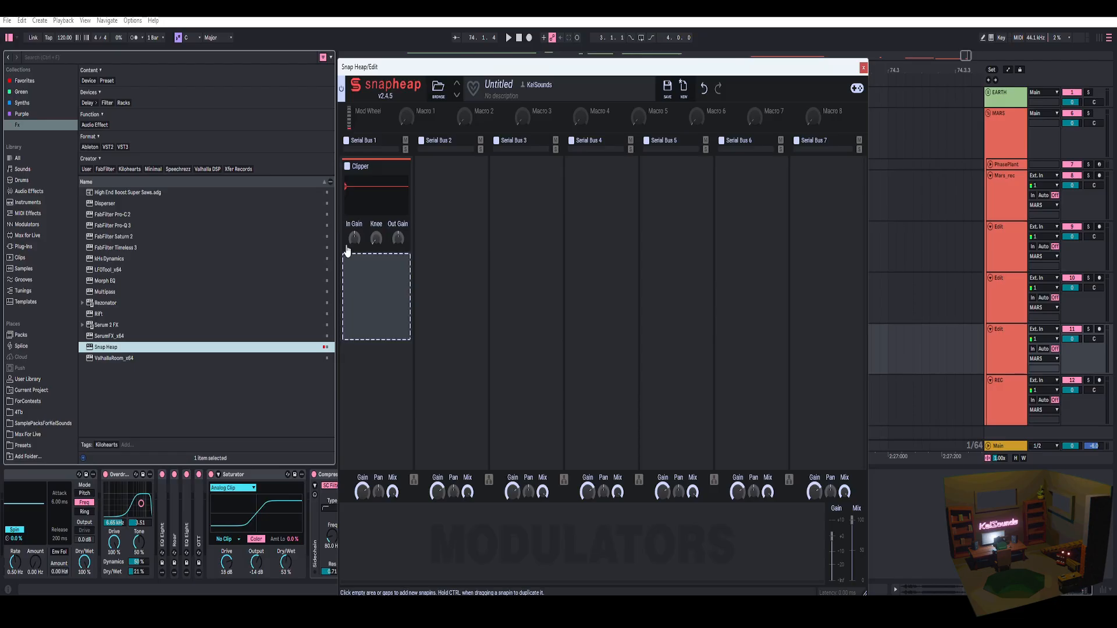
{"action": "left_click", "coordinate": [9, 40]}
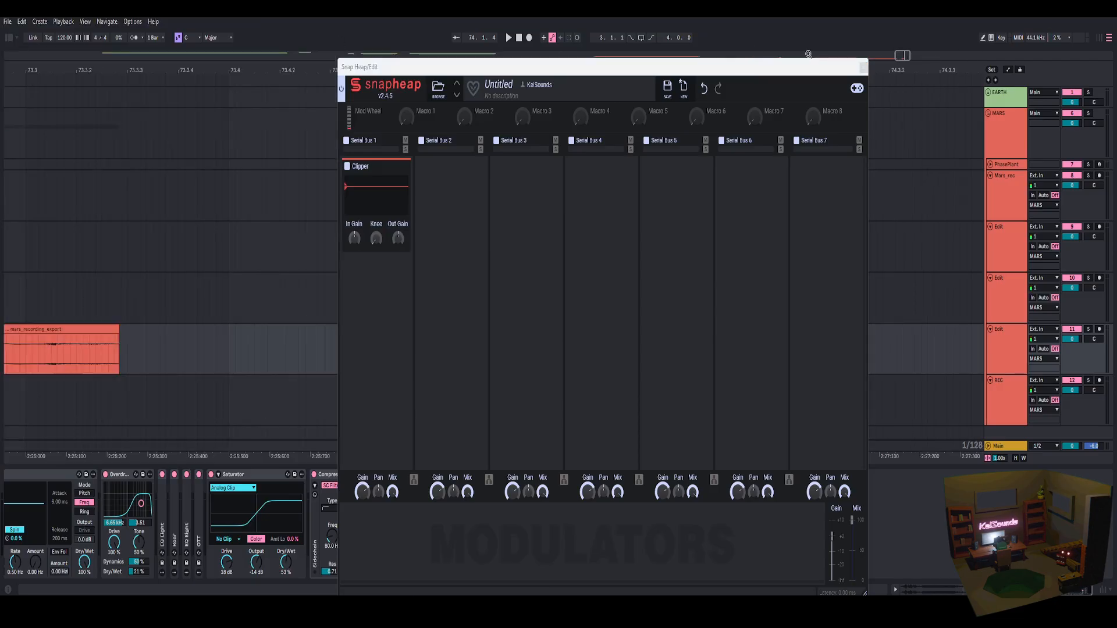
{"action": "left_click", "coordinate": [863, 67]}
{"action": "key", "text": "space"}
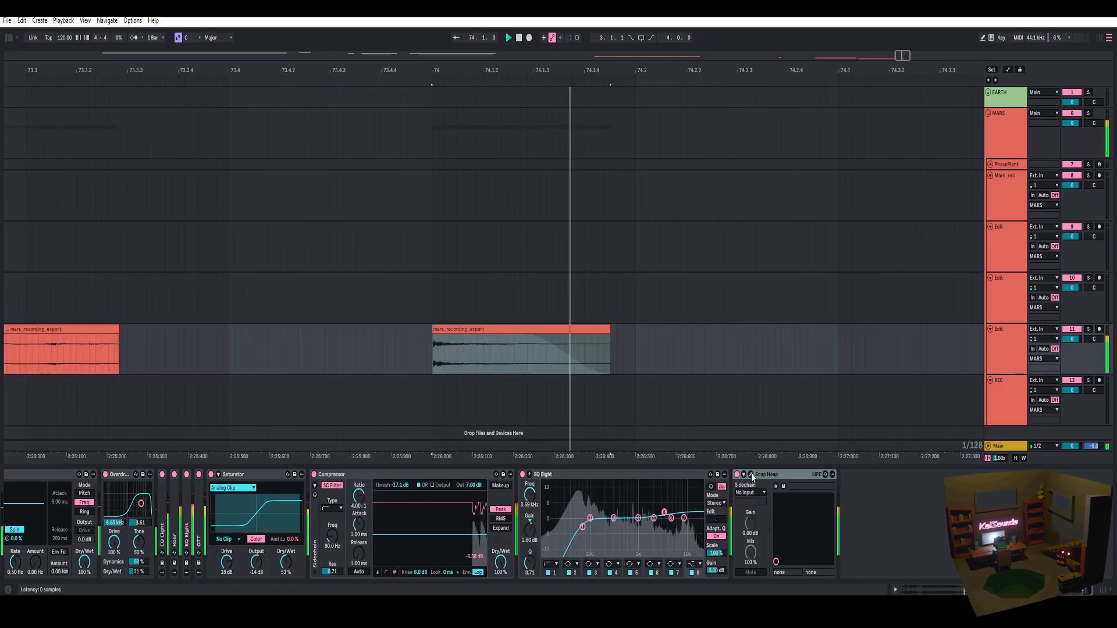
- Lower the Clipper's threshold in Snap Heap to about -7 dB while playing the slice
{"action": "left_click", "coordinate": [751, 475]}
{"action": "left_click_drag", "start_coordinate": [378, 202], "coordinate": [381, 198]}
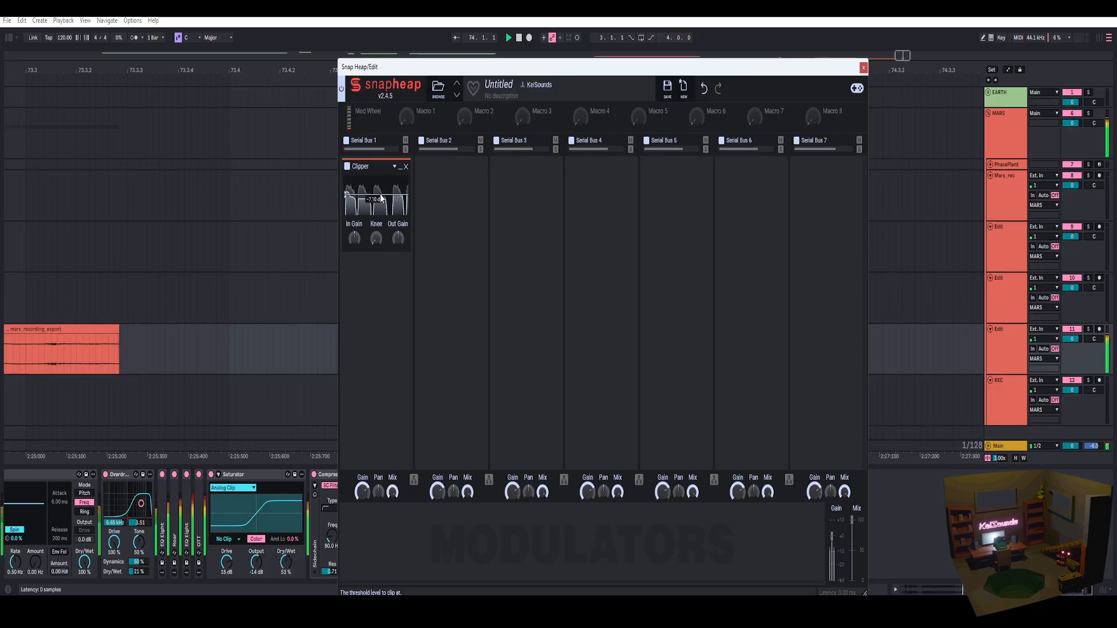
{"action": "key", "text": "space"}
{"action": "left_click", "coordinate": [863, 68]}
- Resample the processed hit onto the REC track starting at 74.1.1
{"action": "scroll", "coordinate": [526, 371], "scroll_direction": "down", "scroll_amount": 1}
{"action": "left_click", "coordinate": [524, 318]}
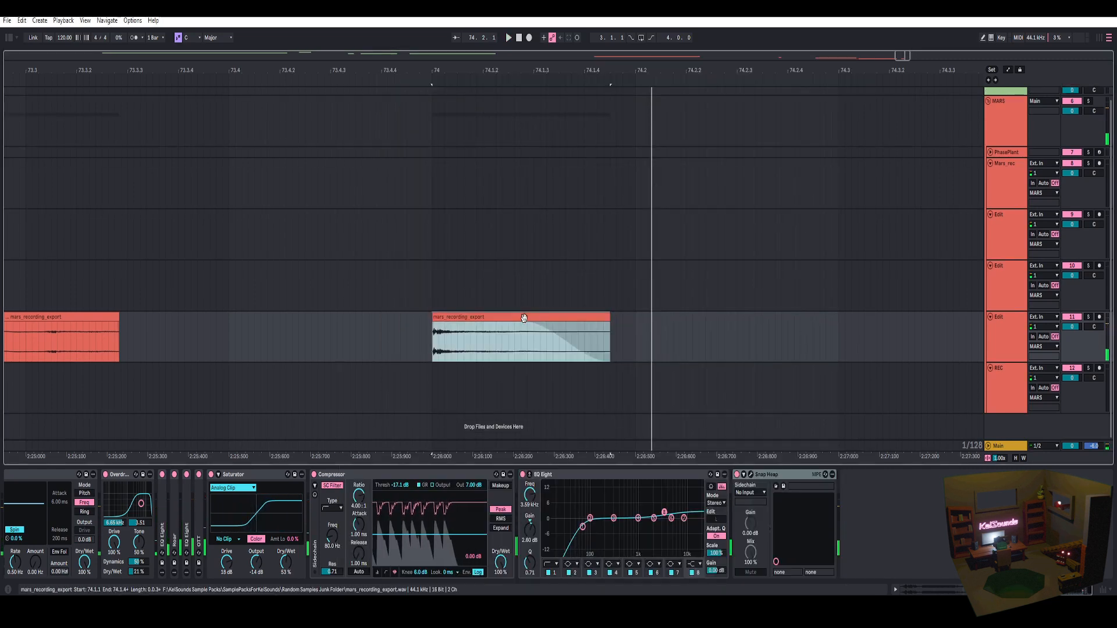
{"action": "key", "text": "space"}
{"action": "key", "text": "space"}
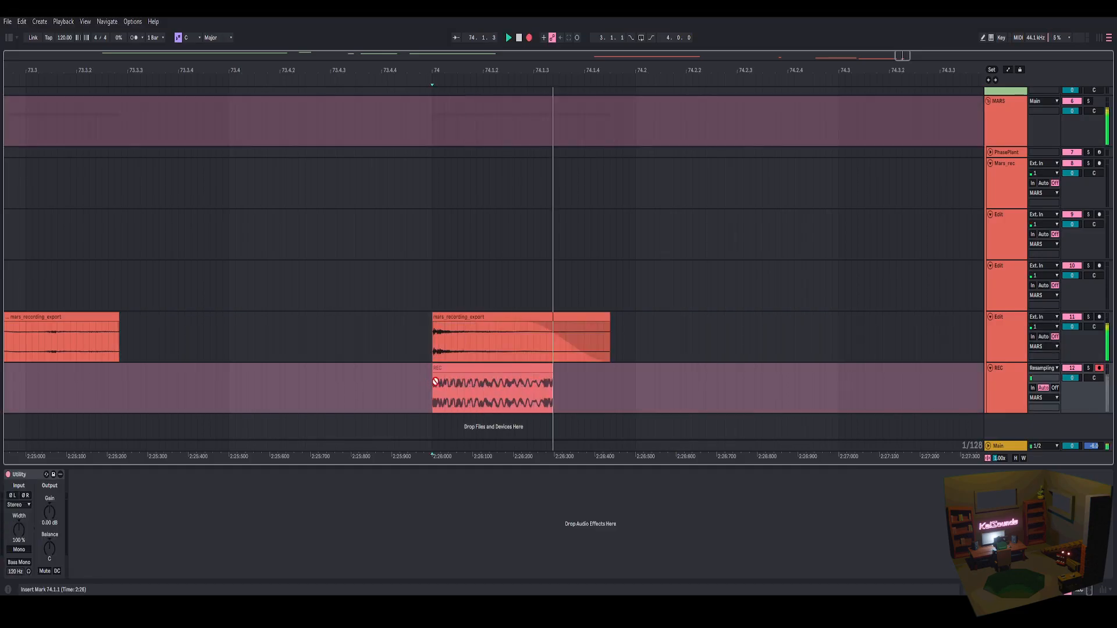
- Adjust the length and fade-out of the resampled clip at 74.2.1, turn off its Warp and play it
{"action": "left_click", "coordinate": [735, 189]}
{"action": "left_click_drag", "start_coordinate": [734, 178], "coordinate": [781, 183]}
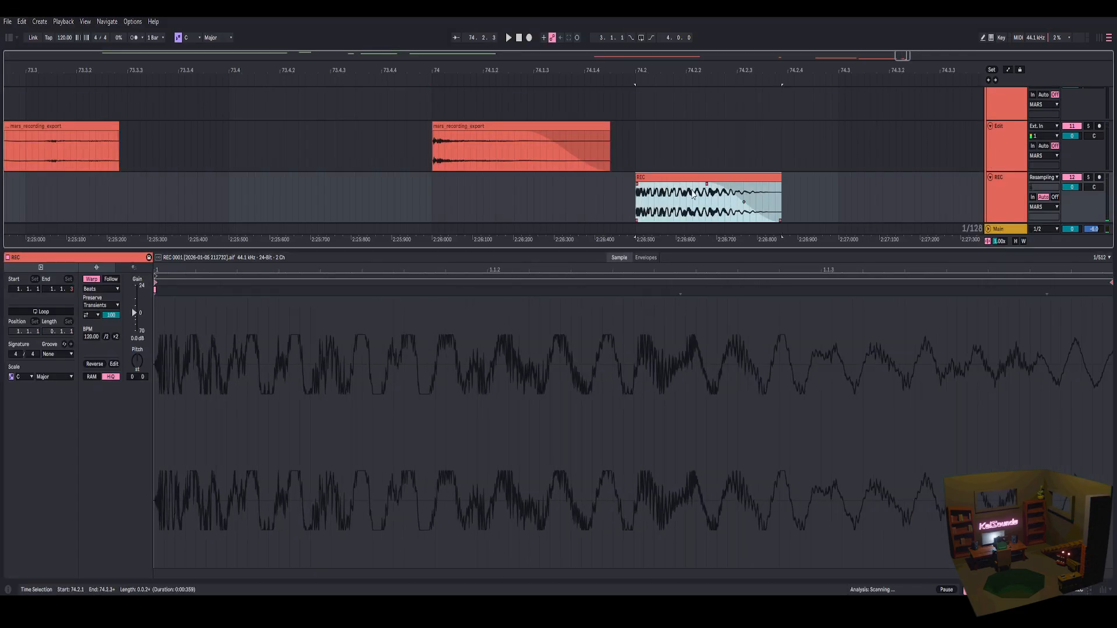
{"action": "left_click_drag", "start_coordinate": [708, 187], "coordinate": [668, 191]}
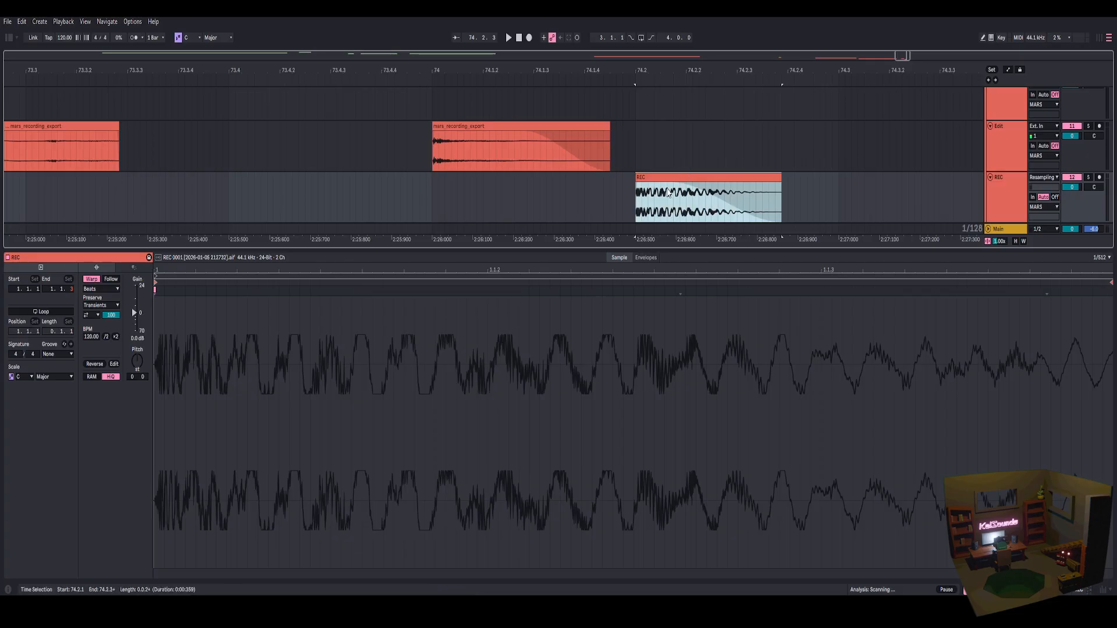
{"action": "left_click", "coordinate": [91, 279]}
{"action": "key", "text": "space"}
{"action": "key", "text": "space"}
{"action": "key", "text": "space"}
- Try transposing the resampled clip far down and to other pitches while playing it, and reset its transposition
{"action": "left_click_drag", "start_coordinate": [137, 360], "coordinate": [137, 414]}
{"action": "key", "text": "space"}
{"action": "key", "text": "space"}
{"action": "key", "text": "space"}
{"action": "key", "text": "space"}
{"action": "key", "text": "space"}
{"action": "key", "text": "space"}
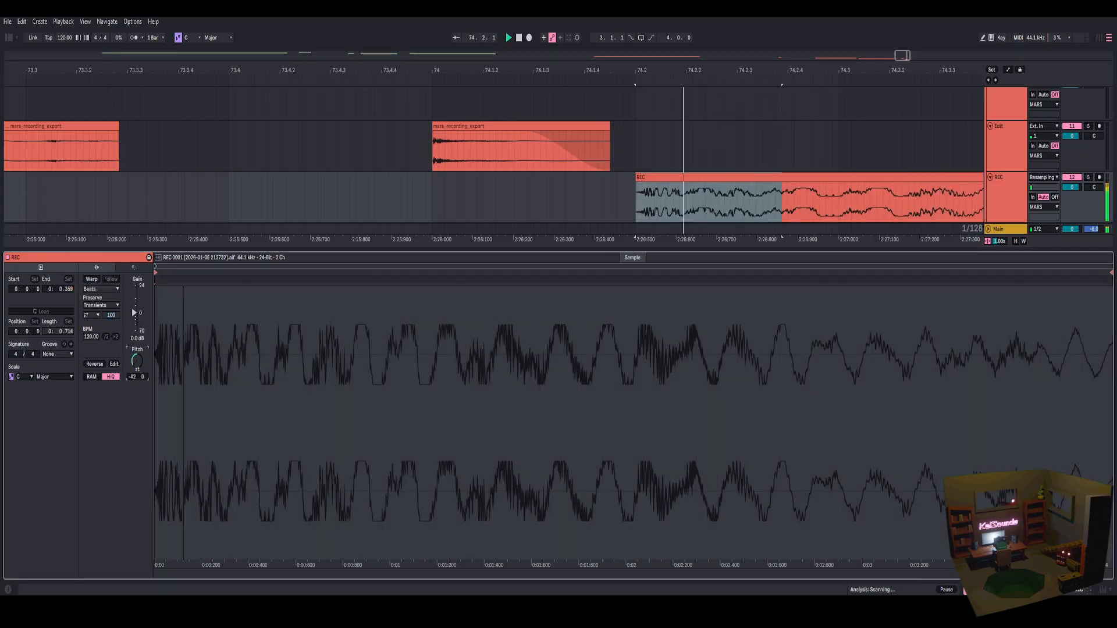
{"action": "key", "text": "space"}
{"action": "left_click_drag", "start_coordinate": [138, 361], "coordinate": [138, 336]}
{"action": "key", "text": "space"}
{"action": "key", "text": "space"}
{"action": "key", "text": "space"}
{"action": "key", "text": "space"}
{"action": "key", "text": "space"}
{"action": "key", "text": "space"}
{"action": "key", "text": "space"}
{"action": "double_click", "coordinate": [137, 361]}
{"action": "key", "text": "space"}
{"action": "key", "text": "space"}
{"action": "key", "text": "space"}
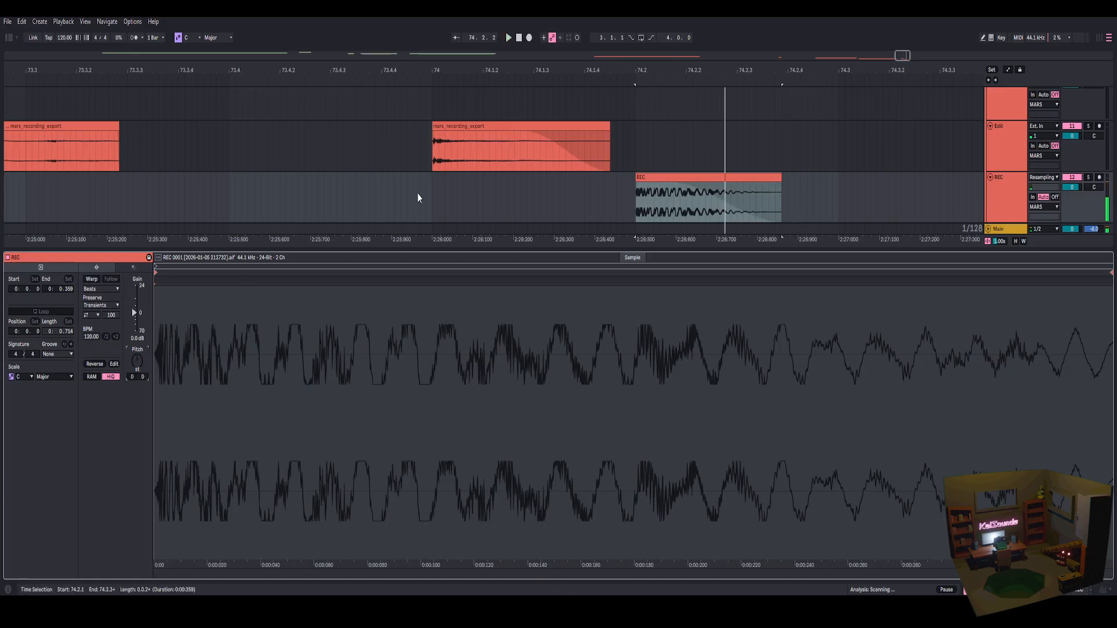
- Play the source hit at 74.1.1 on the Edit track for comparison with the resampled clip
{"action": "left_click", "coordinate": [516, 141]}
{"action": "key", "text": "space"}
{"action": "key", "text": "space"}
{"action": "key", "text": "space"}
- Select the original long Mars recording clip at bar 49 on the Mars_rec track and play it
{"action": "key", "text": "shift+Tab"}
{"action": "left_click_drag", "start_coordinate": [553, 67], "coordinate": [705, 52]}
{"action": "key", "text": "ctrl+alt+l"}
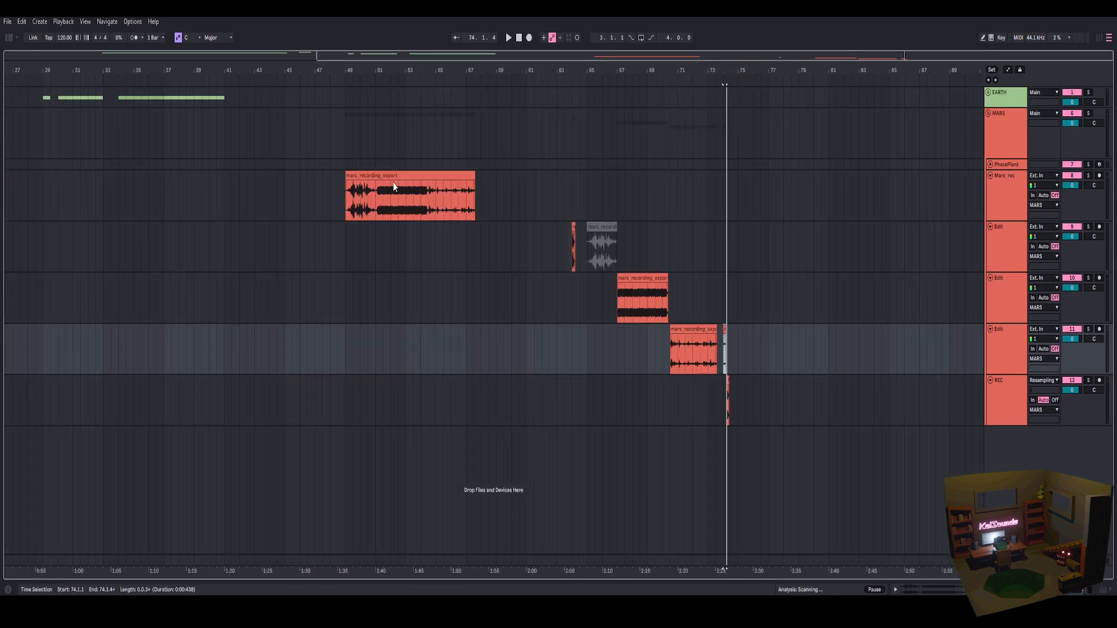
{"action": "left_click", "coordinate": [393, 178]}
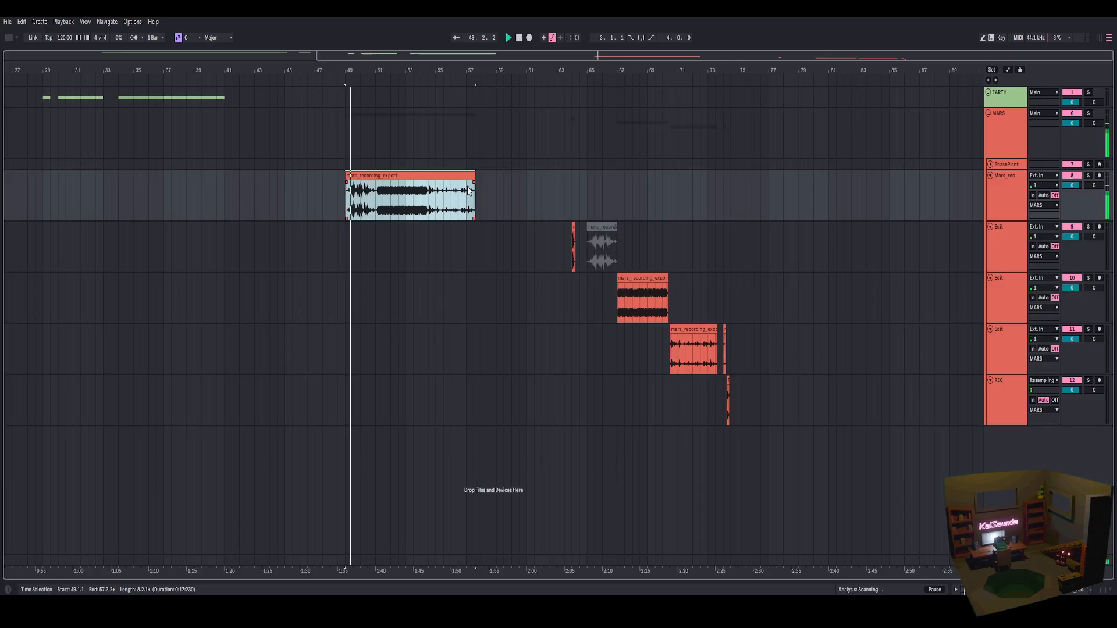
- Play the original Mars recording clip from 51.3.1 and from 54.3.1 to hear its drone and later sections
{"action": "left_click", "coordinate": [383, 204]}
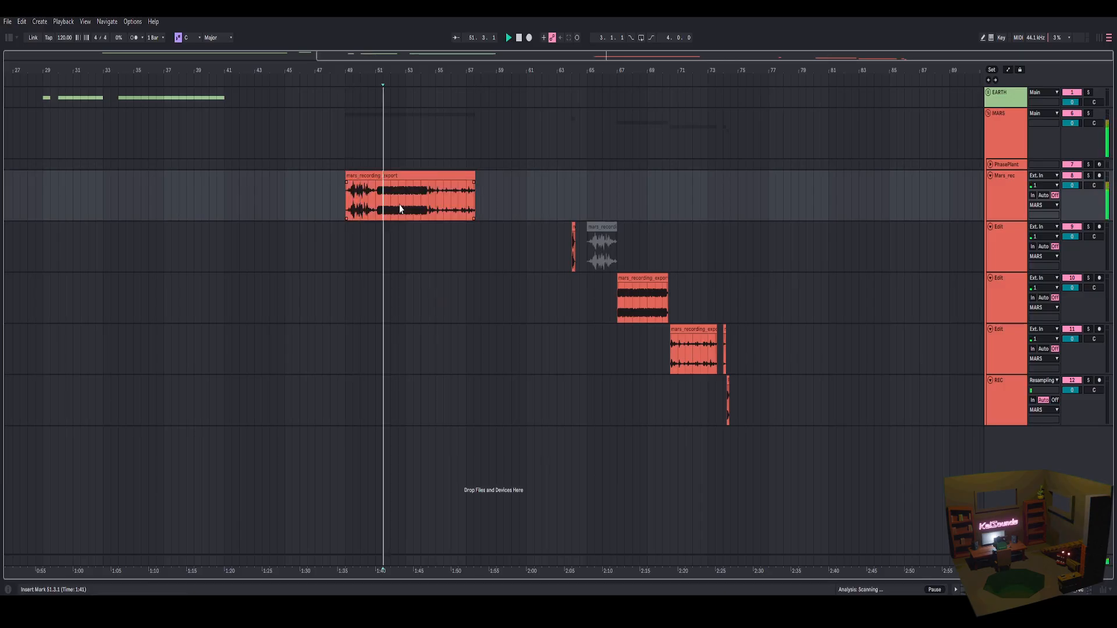
{"action": "left_click", "coordinate": [428, 197]}
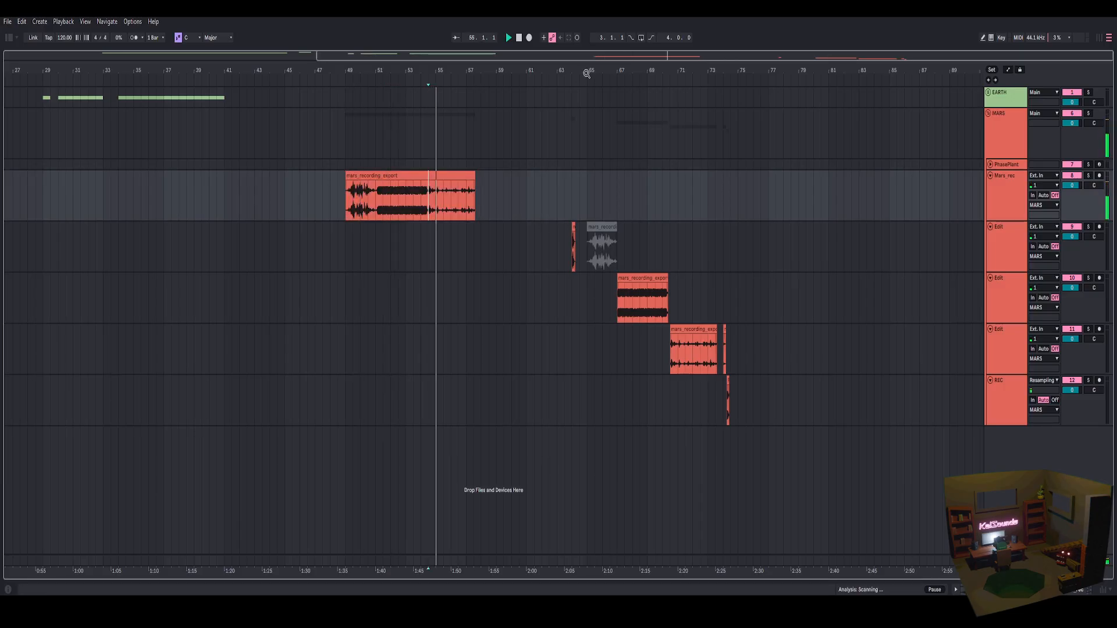
{"action": "left_click_drag", "start_coordinate": [585, 74], "coordinate": [574, 119]}
{"action": "left_click_drag", "start_coordinate": [576, 73], "coordinate": [498, 92]}
{"action": "left_click_drag", "start_coordinate": [304, 72], "coordinate": [317, 36]}
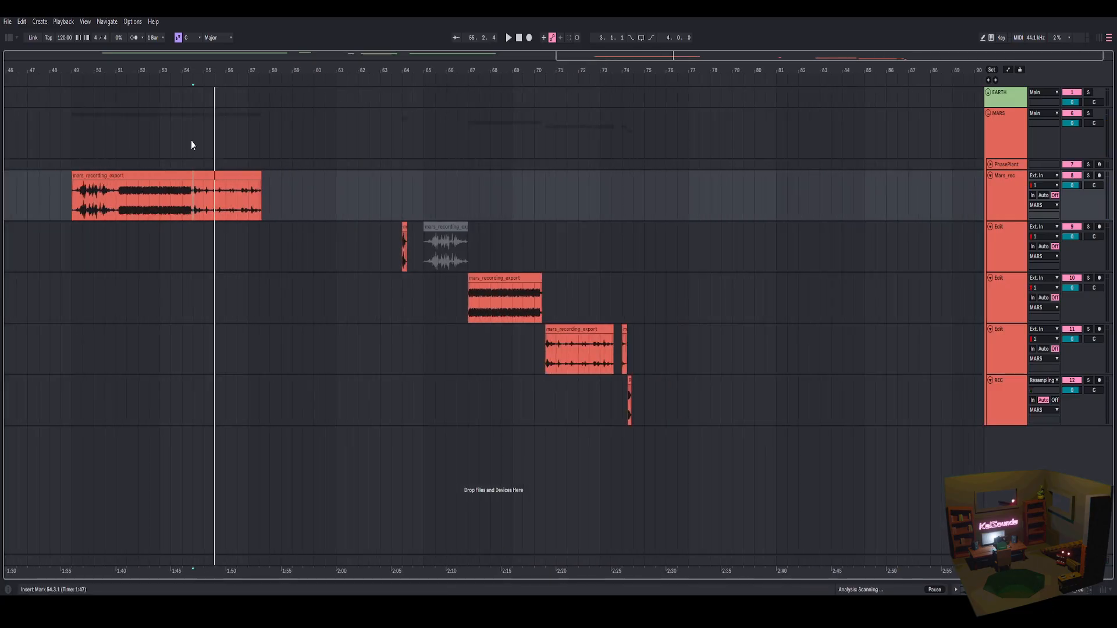
- Play the short processed hit at bar 64 on the first Edit track, restarting from 63.4.3
{"action": "scroll", "coordinate": [390, 198], "scroll_direction": "up", "scroll_amount": 4}
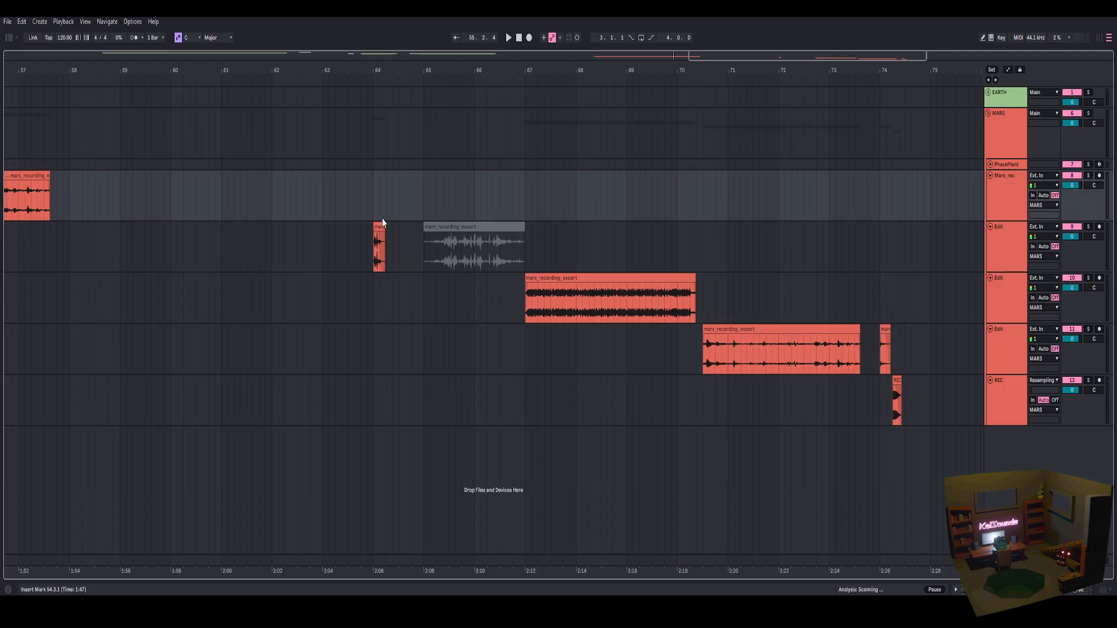
{"action": "left_click", "coordinate": [372, 256]}
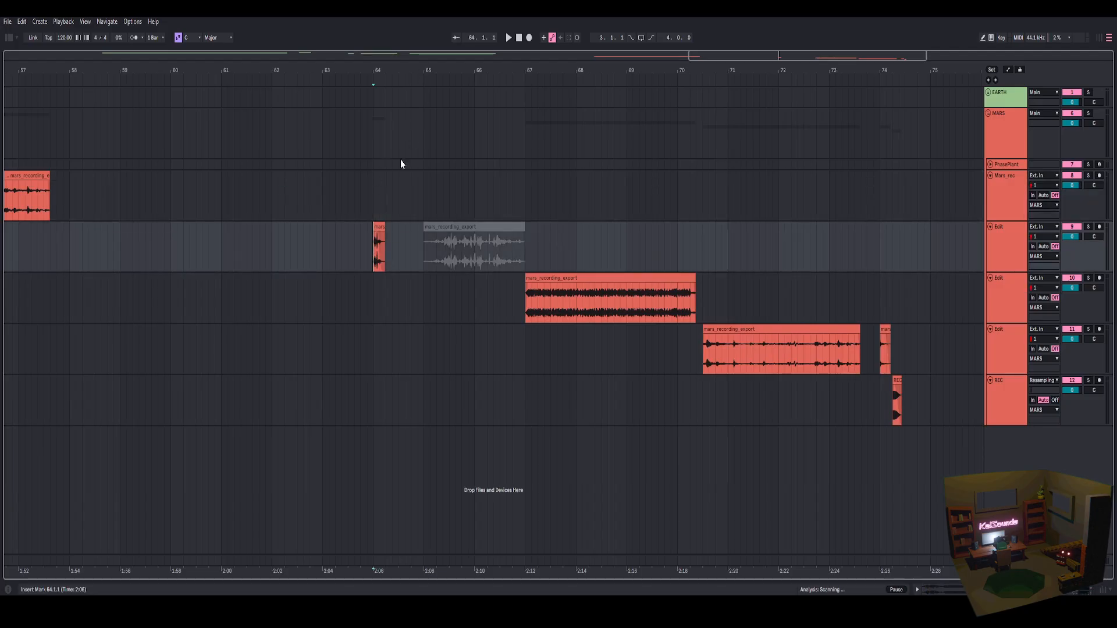
{"action": "key", "text": "space"}
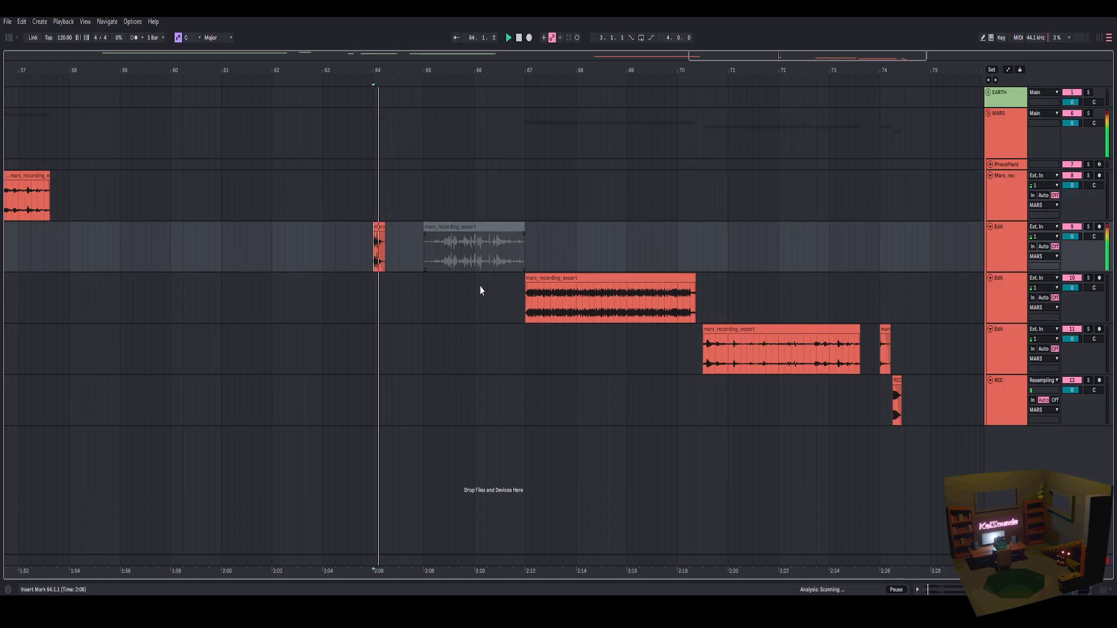
{"action": "left_click", "coordinate": [366, 256]}
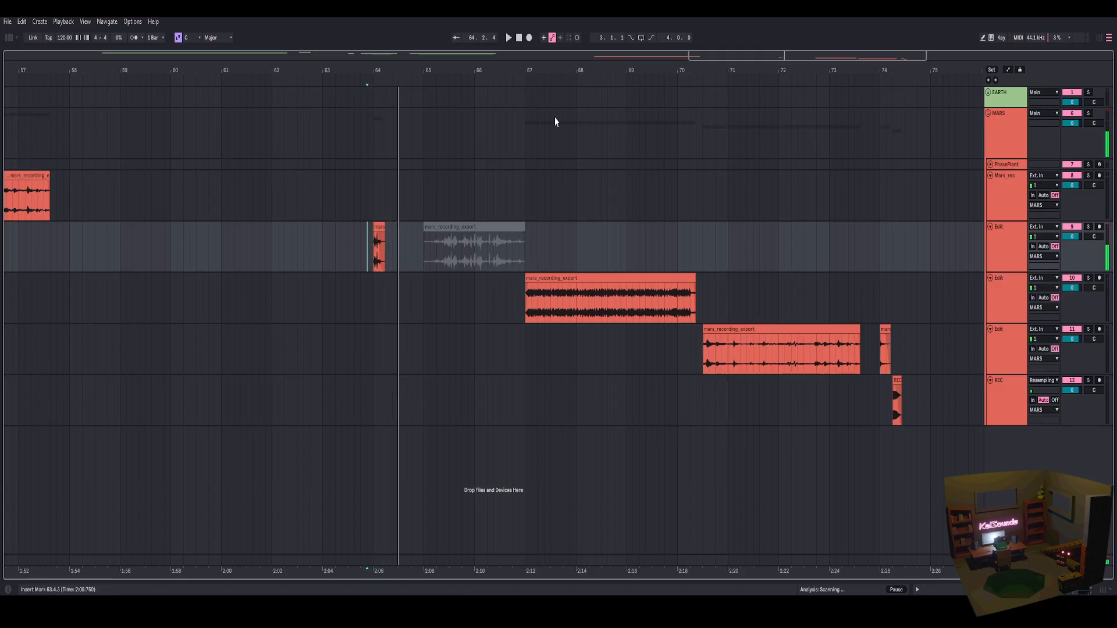
- Play the drone clip at bar 67 on the second Edit track and inspect its Snap Heap effect chain
{"action": "left_click", "coordinate": [554, 281]}
{"action": "left_click_drag", "start_coordinate": [555, 70], "coordinate": [426, 232]}
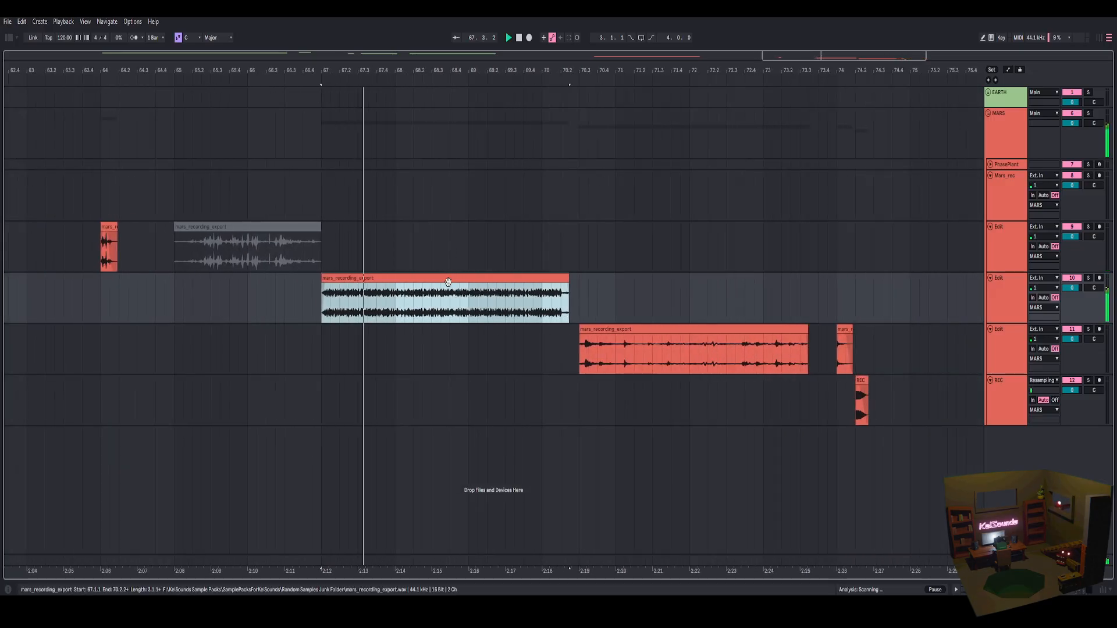
{"action": "left_click", "coordinate": [1002, 297]}
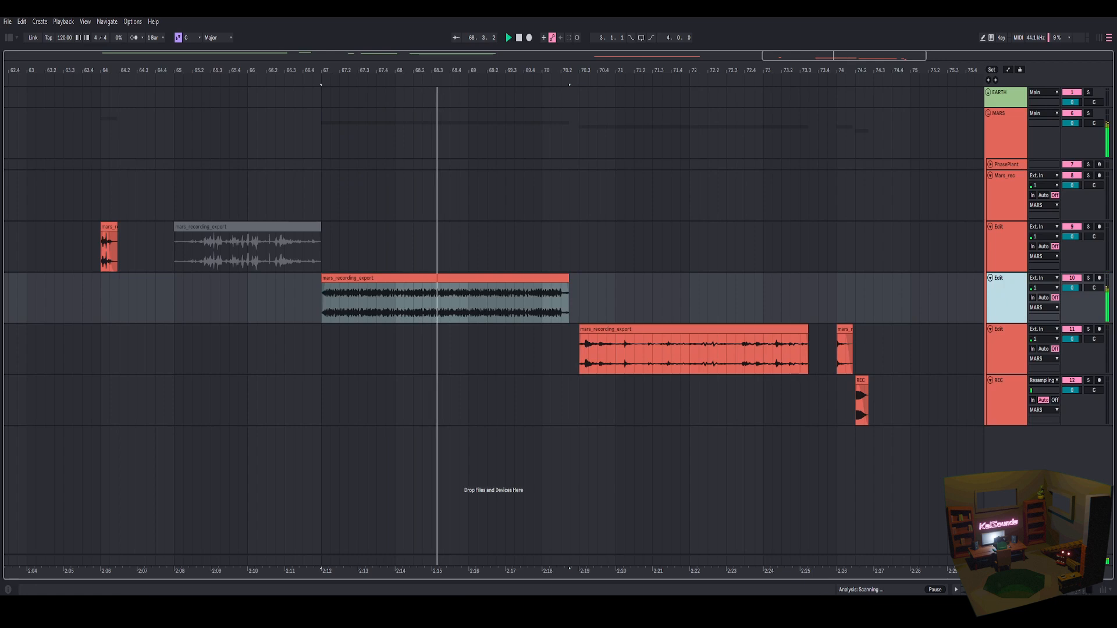
{"action": "left_click", "coordinate": [1083, 590]}
{"action": "left_click", "coordinate": [86, 475]}
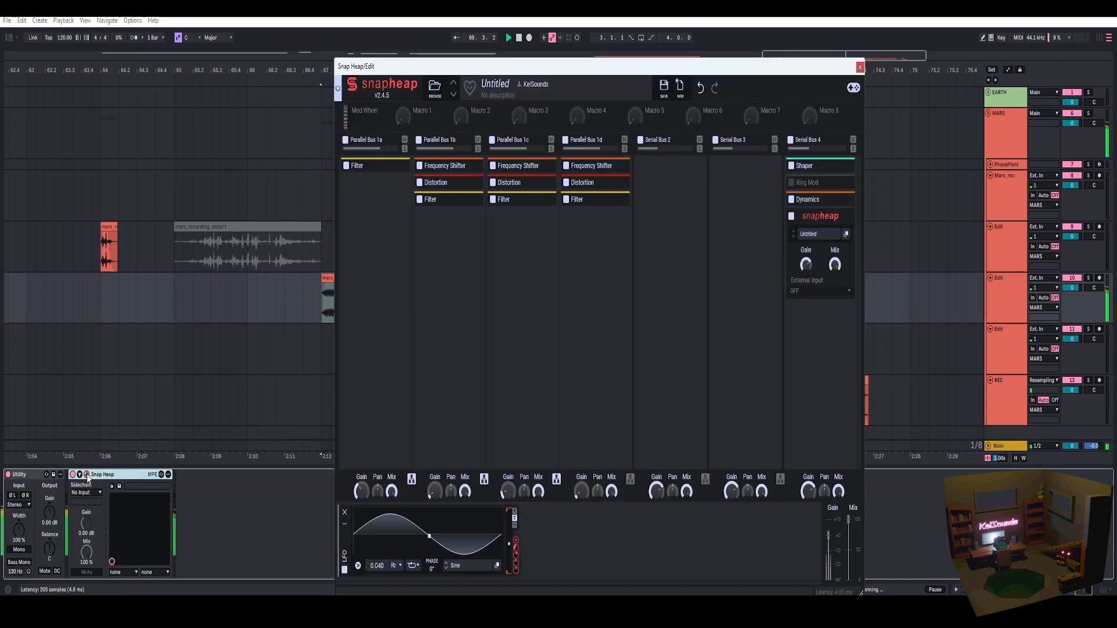
{"action": "left_click", "coordinate": [87, 474]}
{"action": "key", "text": "space"}
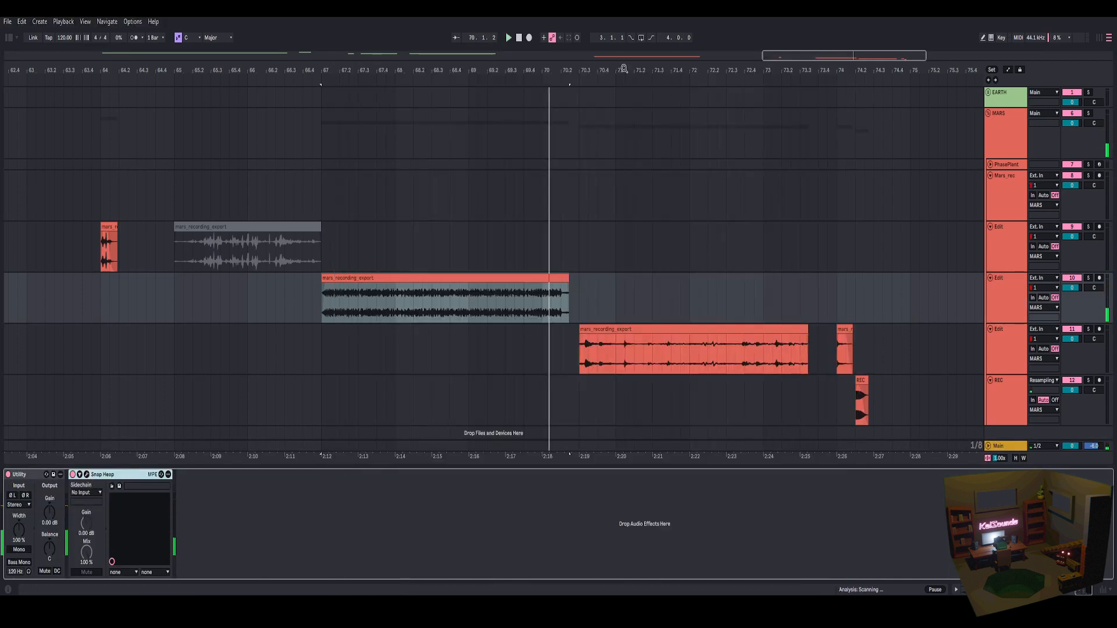
- Select the clip at 70.3.1 on the third Edit track, and play the short hit at 74.1.1
{"action": "left_click", "coordinate": [636, 332]}
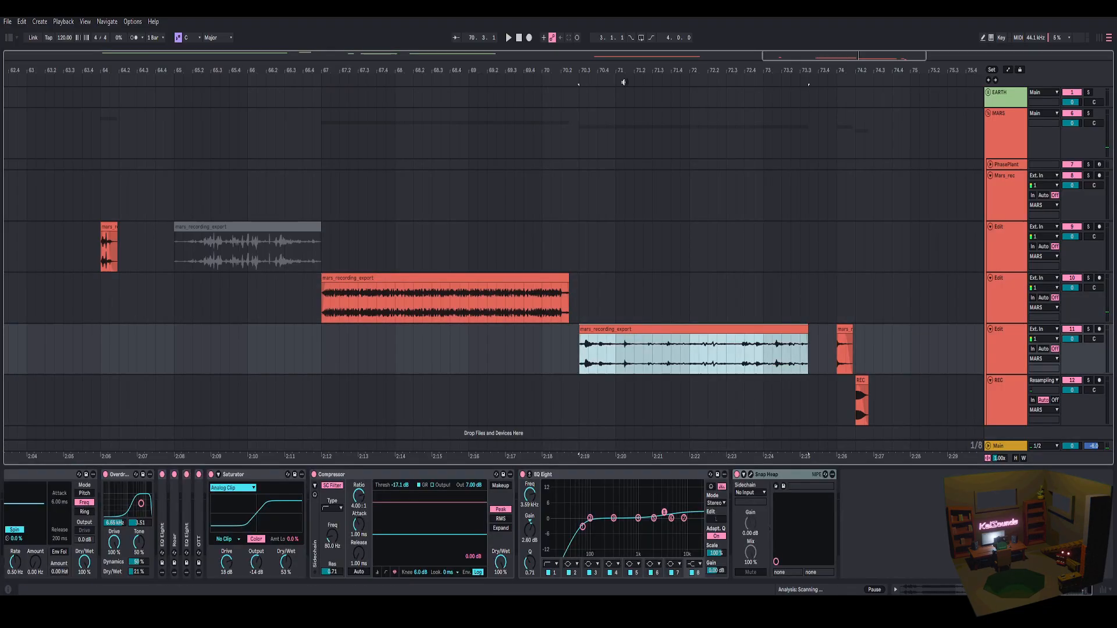
{"action": "left_click_drag", "start_coordinate": [638, 72], "coordinate": [457, 73]}
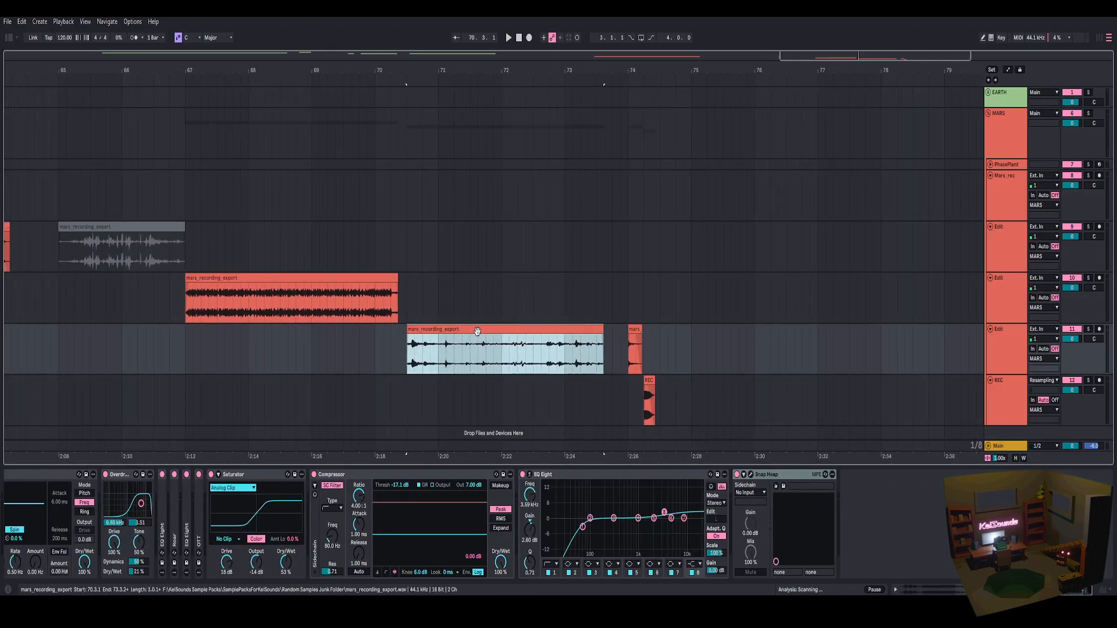
{"action": "left_click", "coordinate": [628, 96]}
{"action": "left_click_drag", "start_coordinate": [643, 70], "coordinate": [534, 75]}
{"action": "key", "text": "space"}
{"action": "key", "text": "space"}
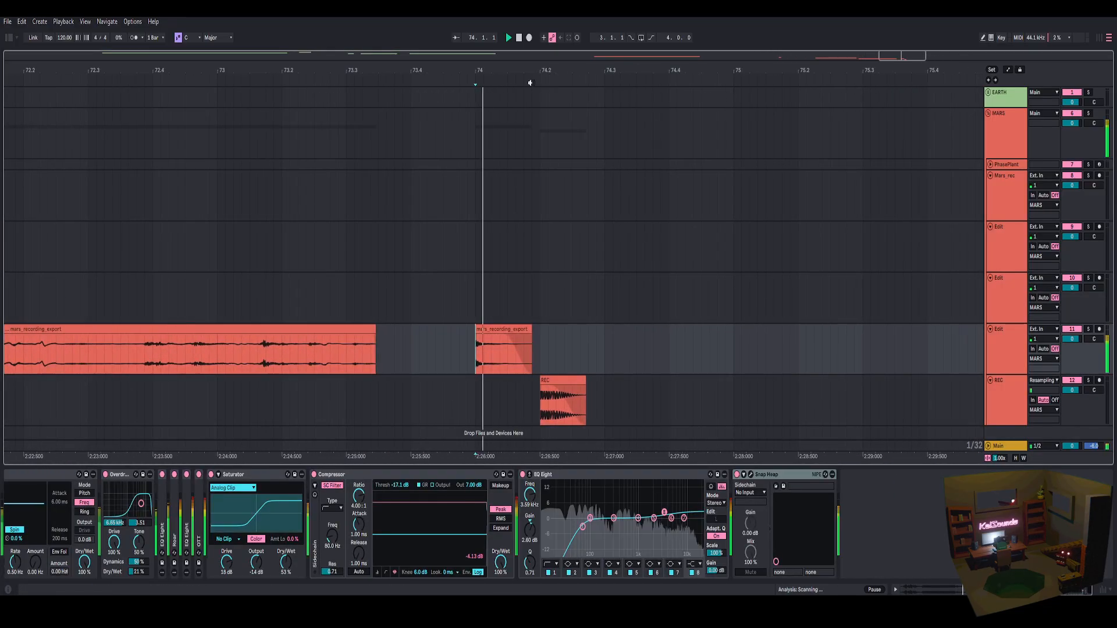
- Select the resampled clip at 74.2.1 on the REC track and play it several times
{"action": "left_click", "coordinate": [556, 382]}
{"action": "key", "text": "space"}
{"action": "key", "text": "space"}
{"action": "key", "text": "space"}
{"action": "key", "text": "space"}
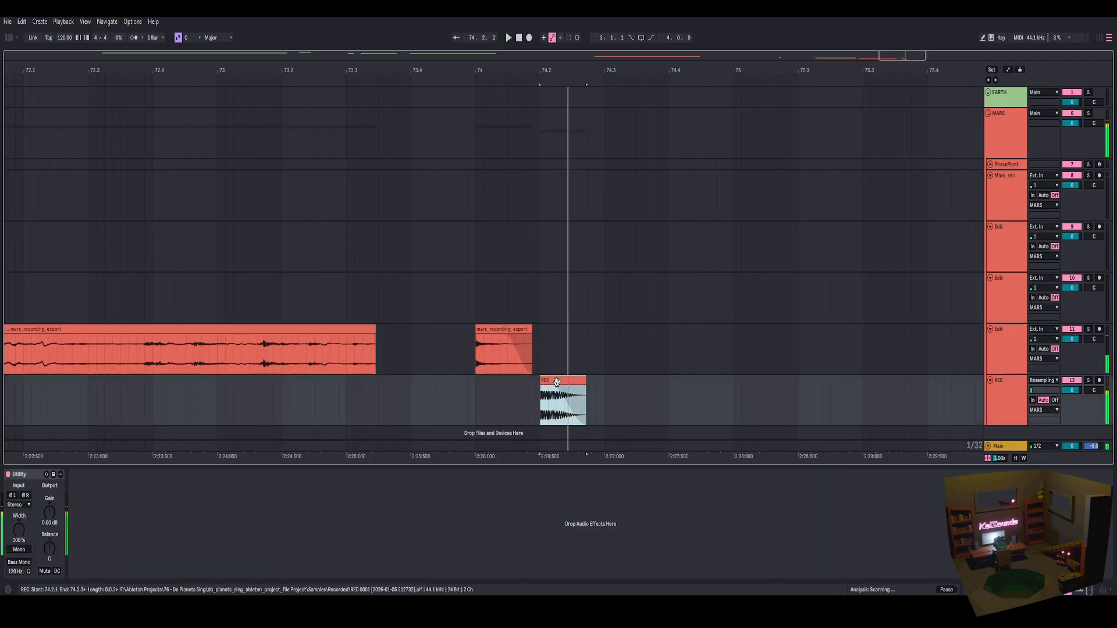
- Replay the source hit at 74.1.1 repeatedly, starting just before it and from its beginning
{"action": "left_click", "coordinate": [474, 355]}
{"action": "key", "text": "space"}
{"action": "key", "text": "space"}
{"action": "key", "text": "space"}
{"action": "key", "text": "space"}
{"action": "key", "text": "space"}
{"action": "key", "text": "space"}
{"action": "key", "text": "space"}
{"action": "key", "text": "space"}
{"action": "key", "text": "space"}
{"action": "key", "text": "space"}
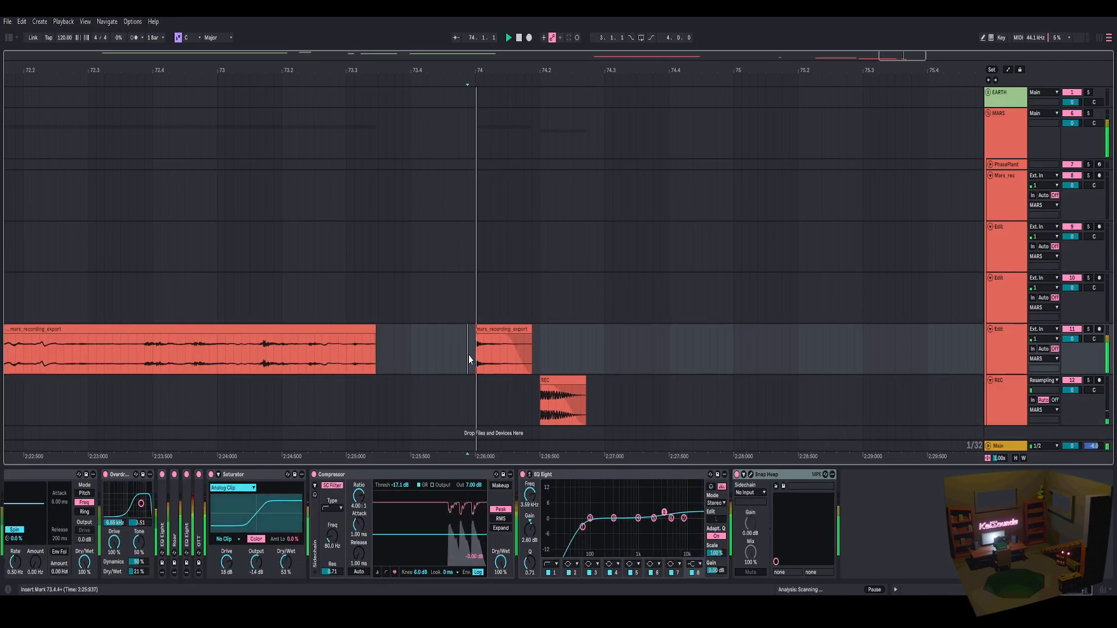
{"action": "key", "text": "space"}
{"action": "key", "text": "space"}
{"action": "key", "text": "space"}
{"action": "key", "text": "space"}
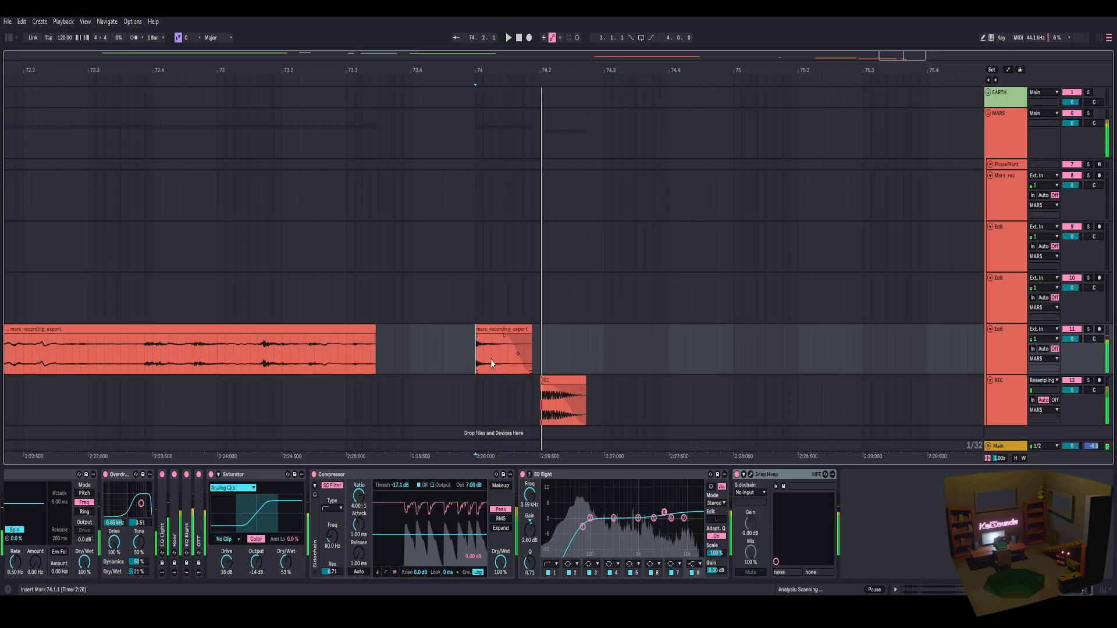
- Replay the resampled REC clip at 74.2.1 repeatedly to compare it with the source hit
{"action": "left_click", "coordinate": [557, 384]}
{"action": "key", "text": "space"}
{"action": "left_click", "coordinate": [556, 382]}
{"action": "key", "text": "space"}
{"action": "key", "text": "space"}
{"action": "key", "text": "space"}
{"action": "key", "text": "space"}
{"action": "key", "text": "space"}
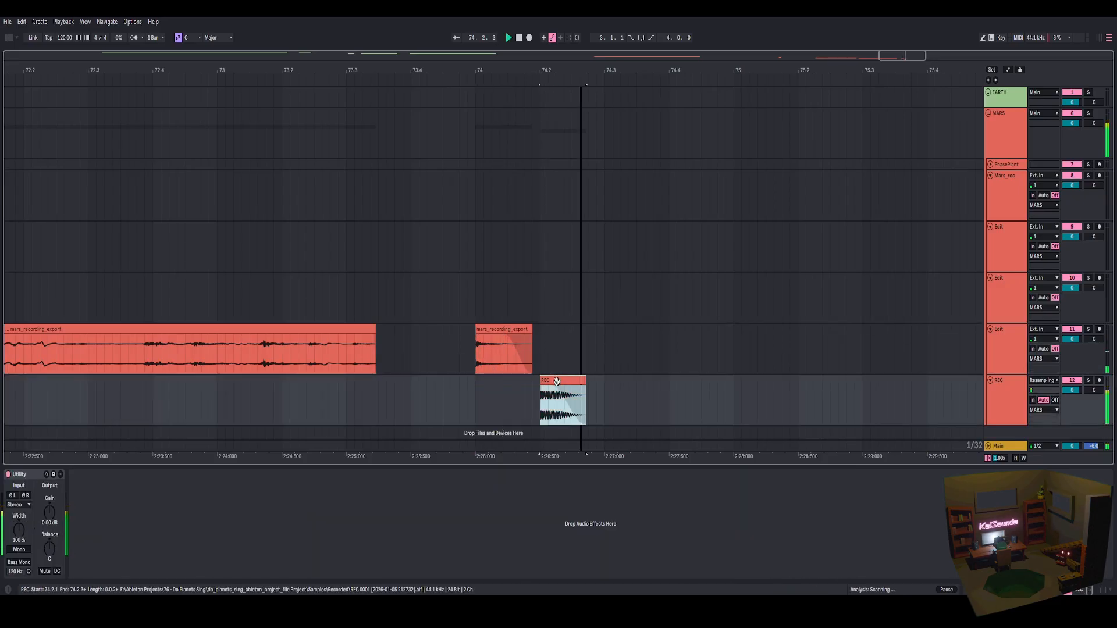
{"action": "left_click_drag", "start_coordinate": [561, 66], "coordinate": [664, 31]}
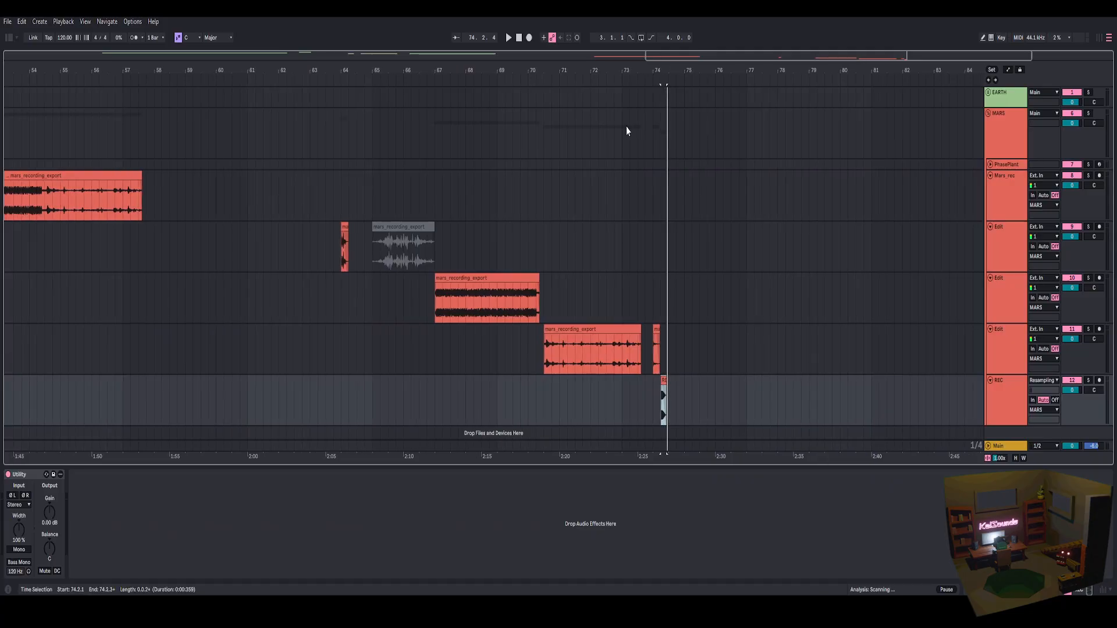